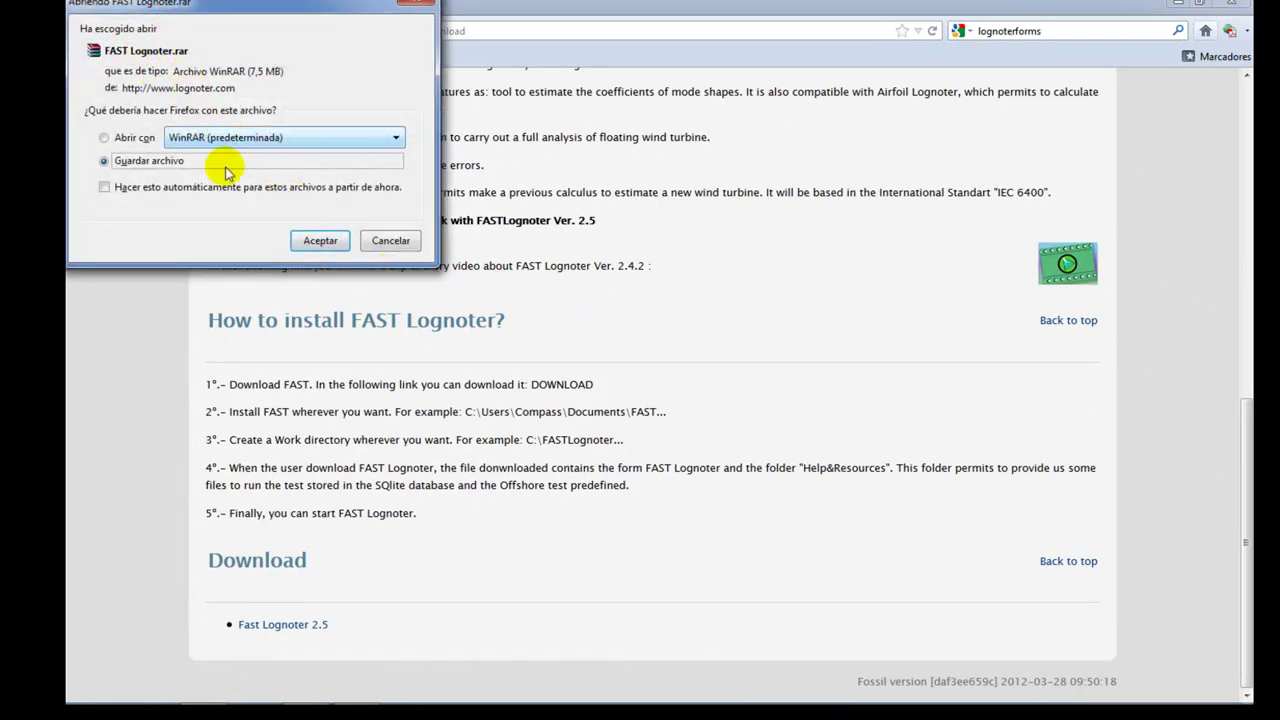
Save the FAST Lognoter.rar download and extract its contents directly onto the desktop
click(307, 245)
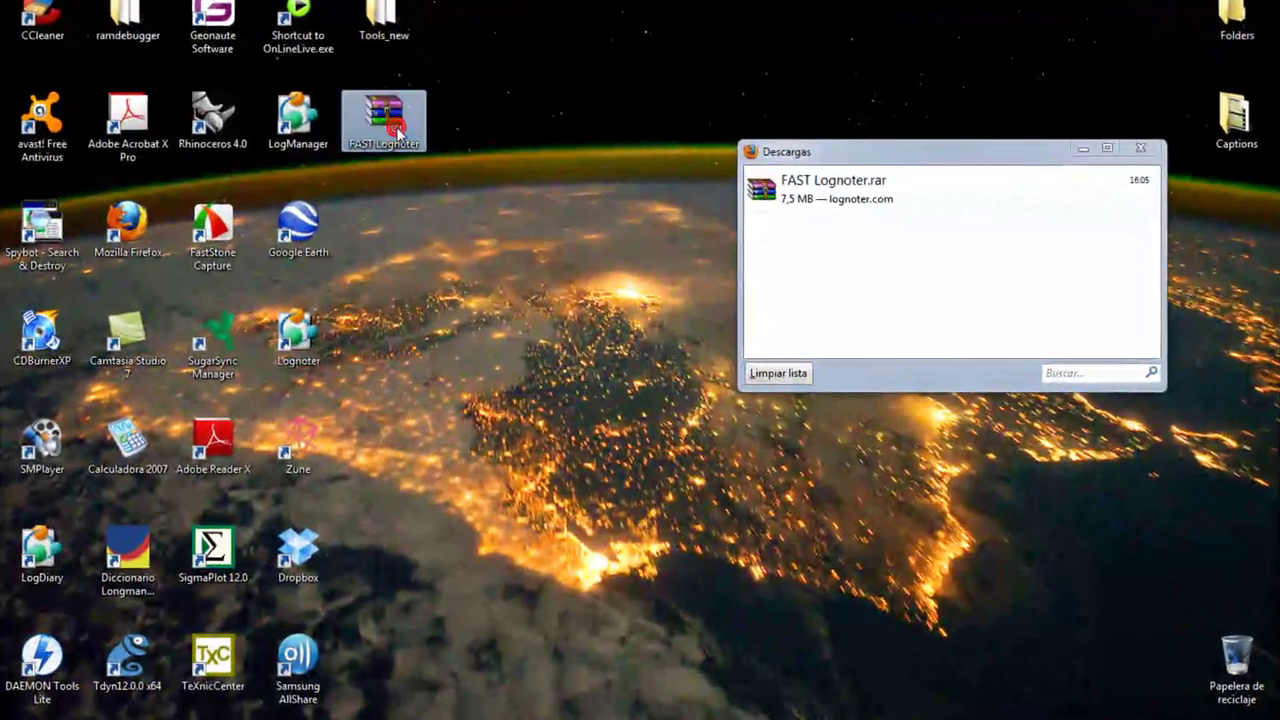
right_click(422, 150)
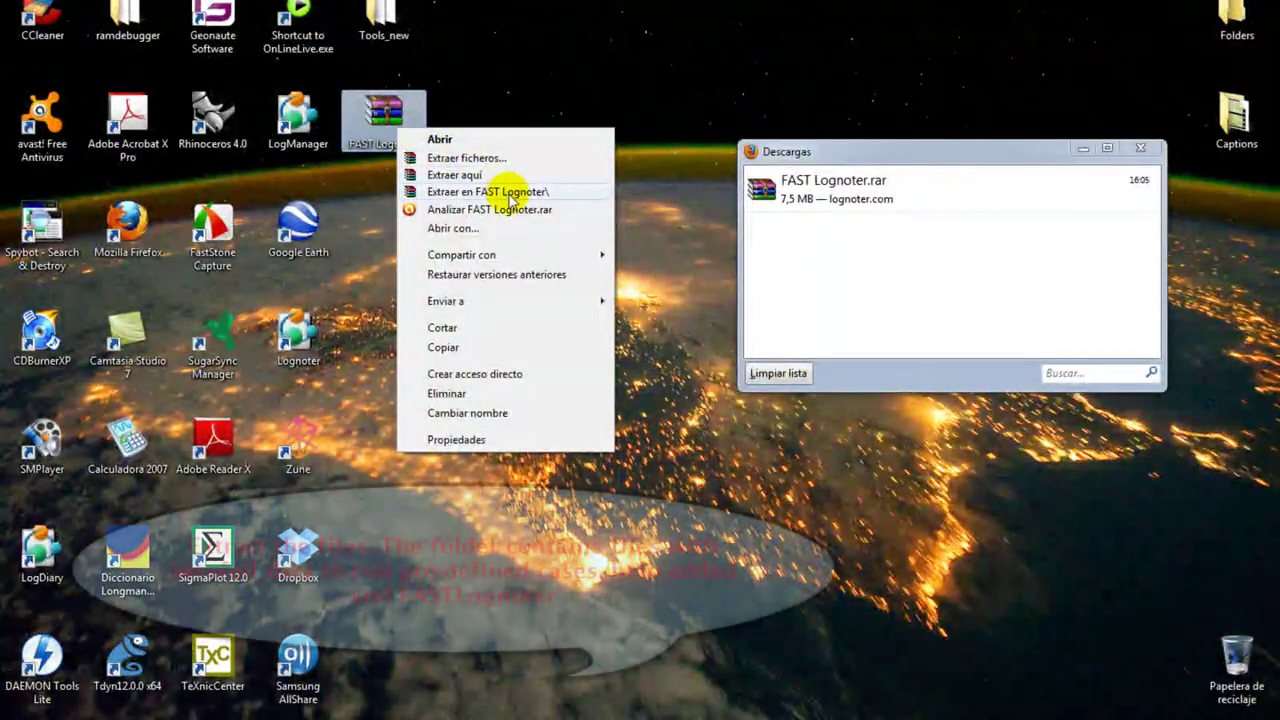
click(480, 175)
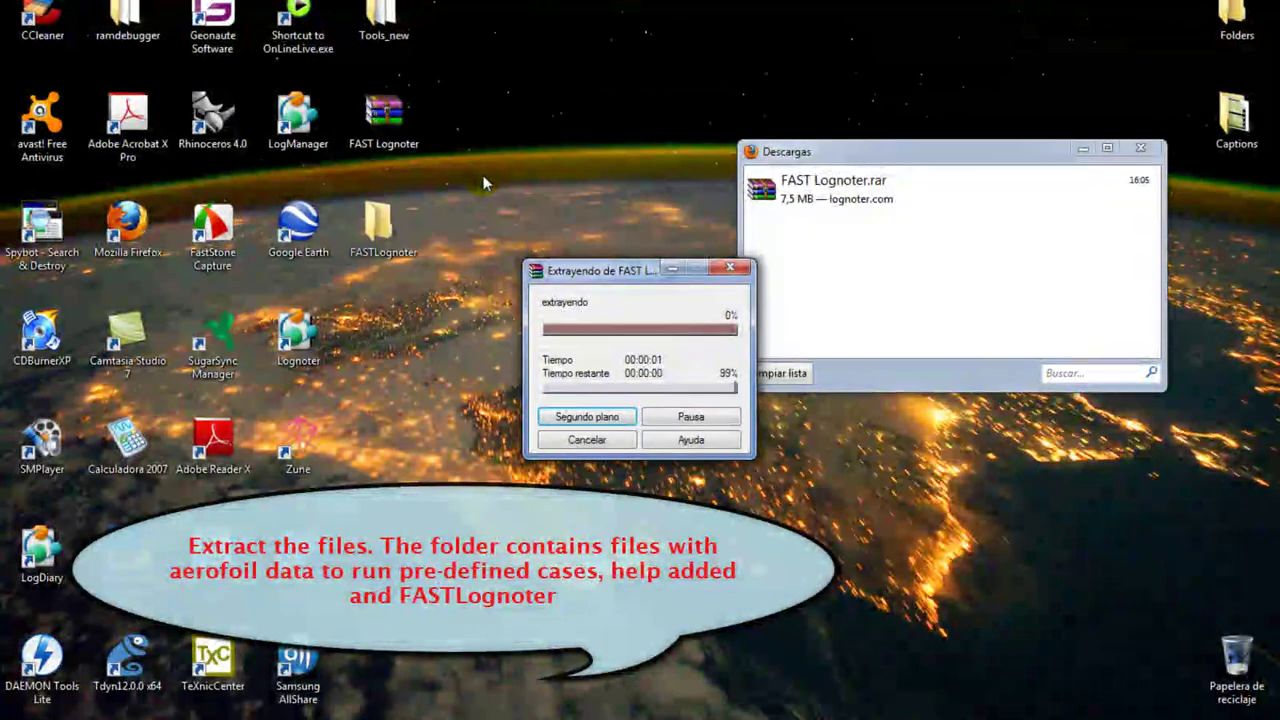
Open the extracted FASTLognoter folder and examine the Help FASTLognoter contents, including Introduction and Use of the FASTLognoter GUI
double_click(385, 228)
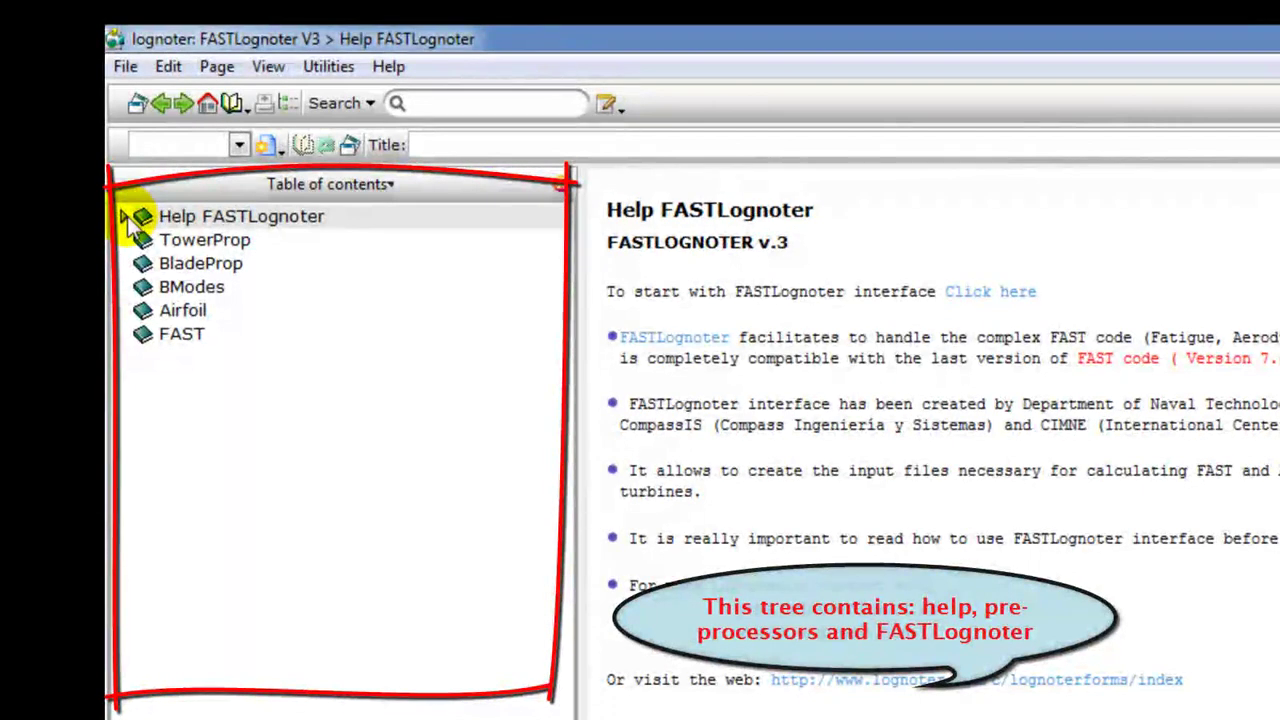
click(86, 150)
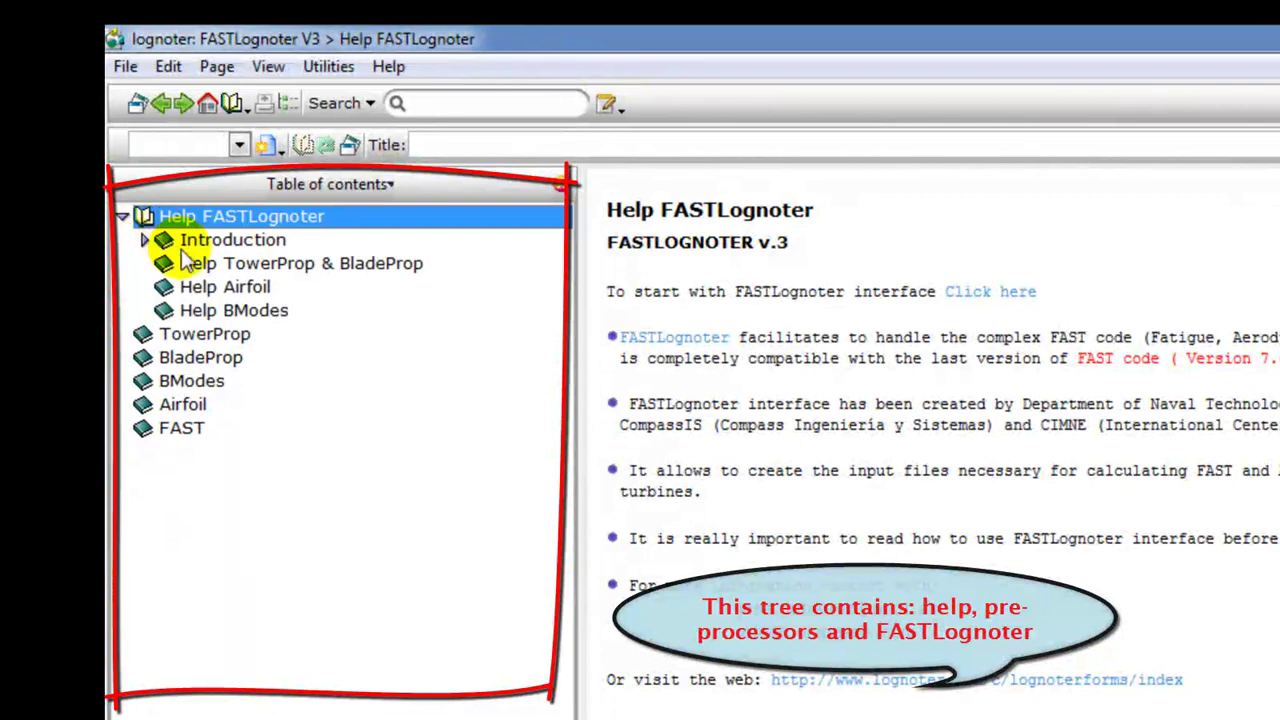
click(143, 241)
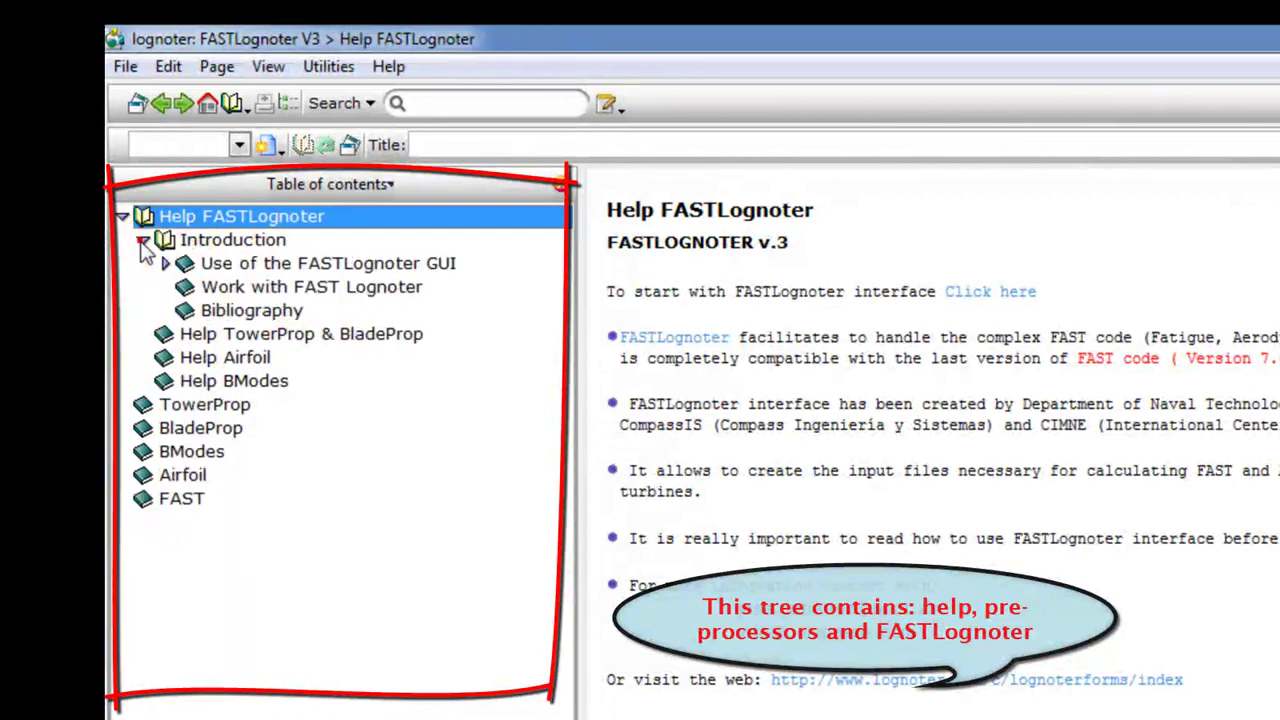
click(166, 263)
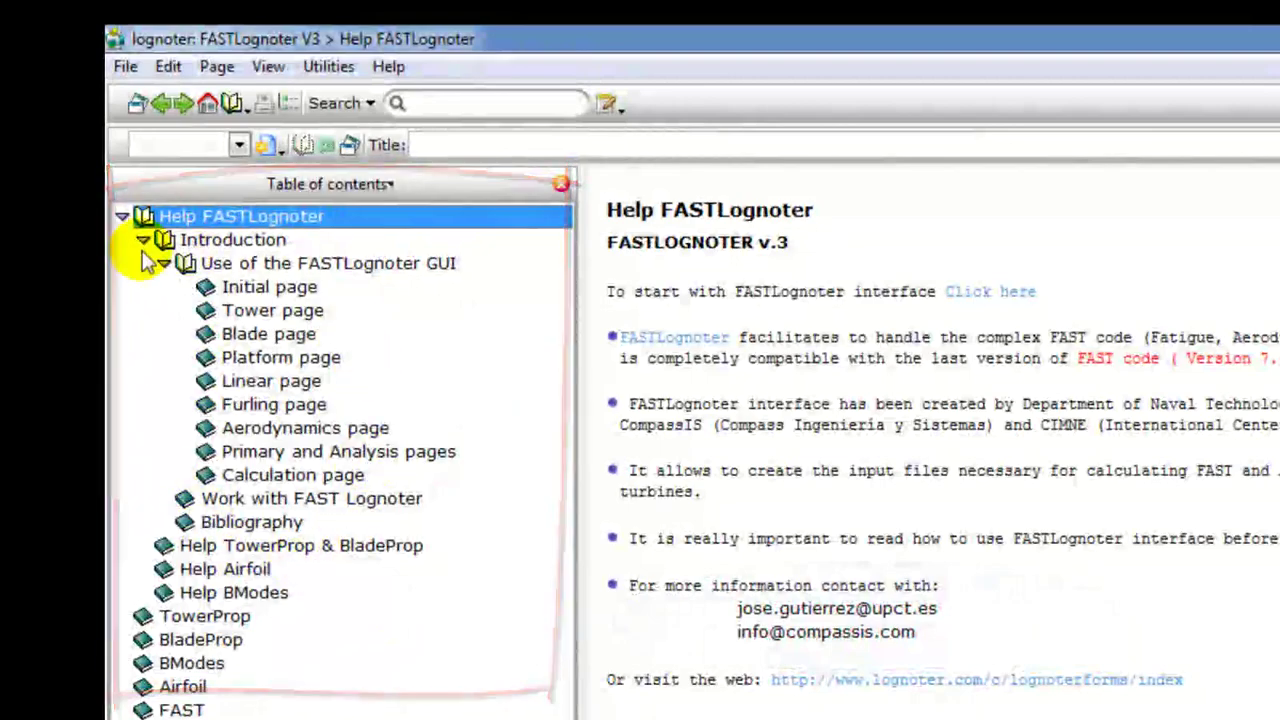
click(121, 217)
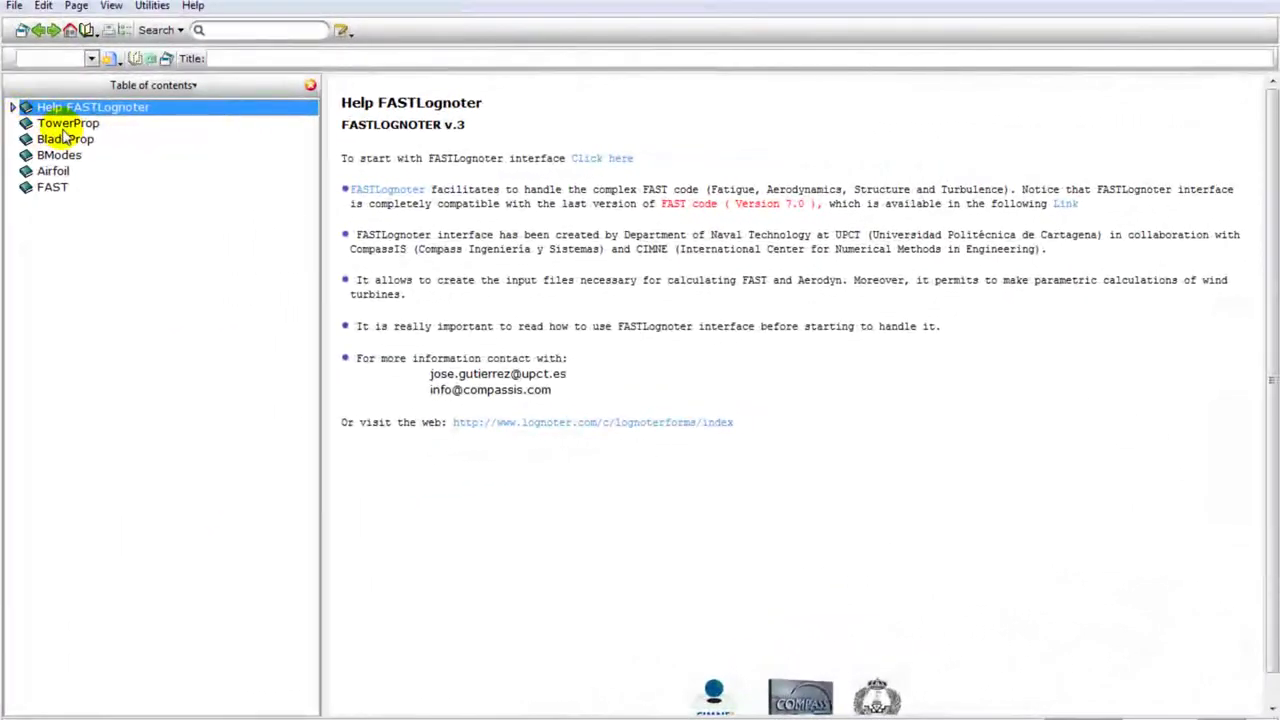
Look through the TowerProp, BladeProp, BModes, Airfoil and FAST forms in turn
click(68, 124)
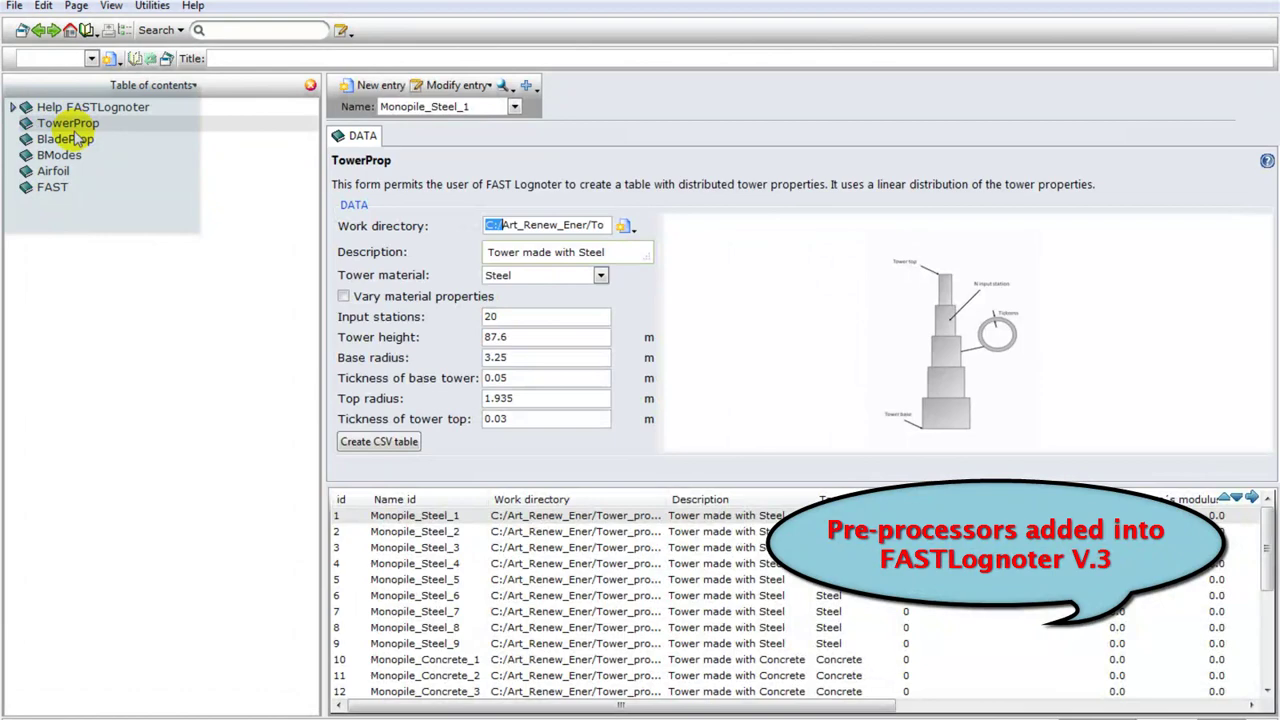
click(77, 140)
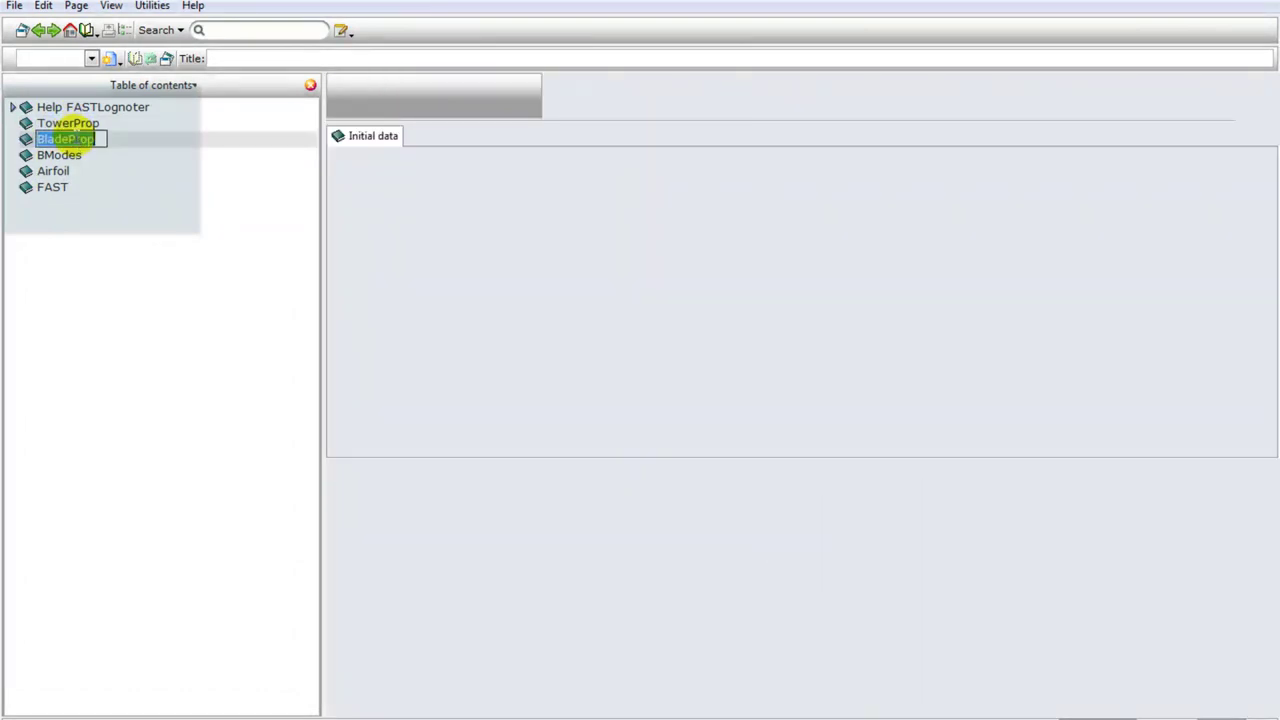
click(63, 157)
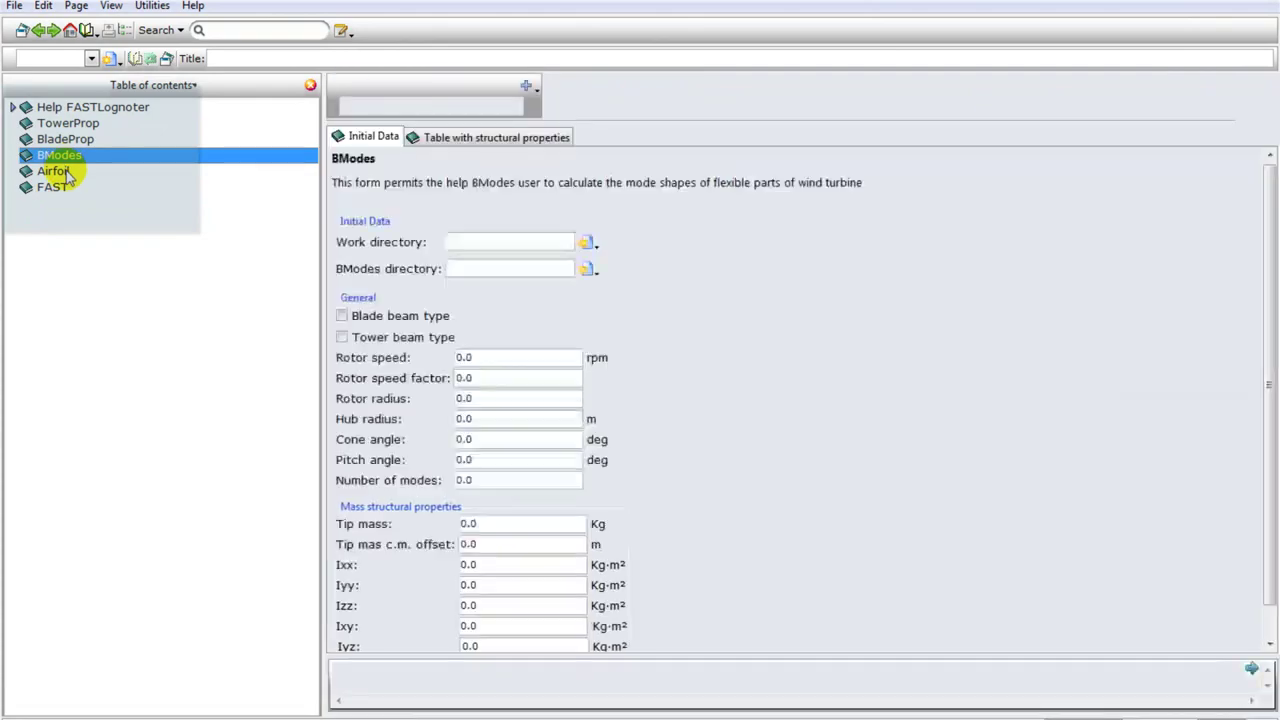
click(67, 175)
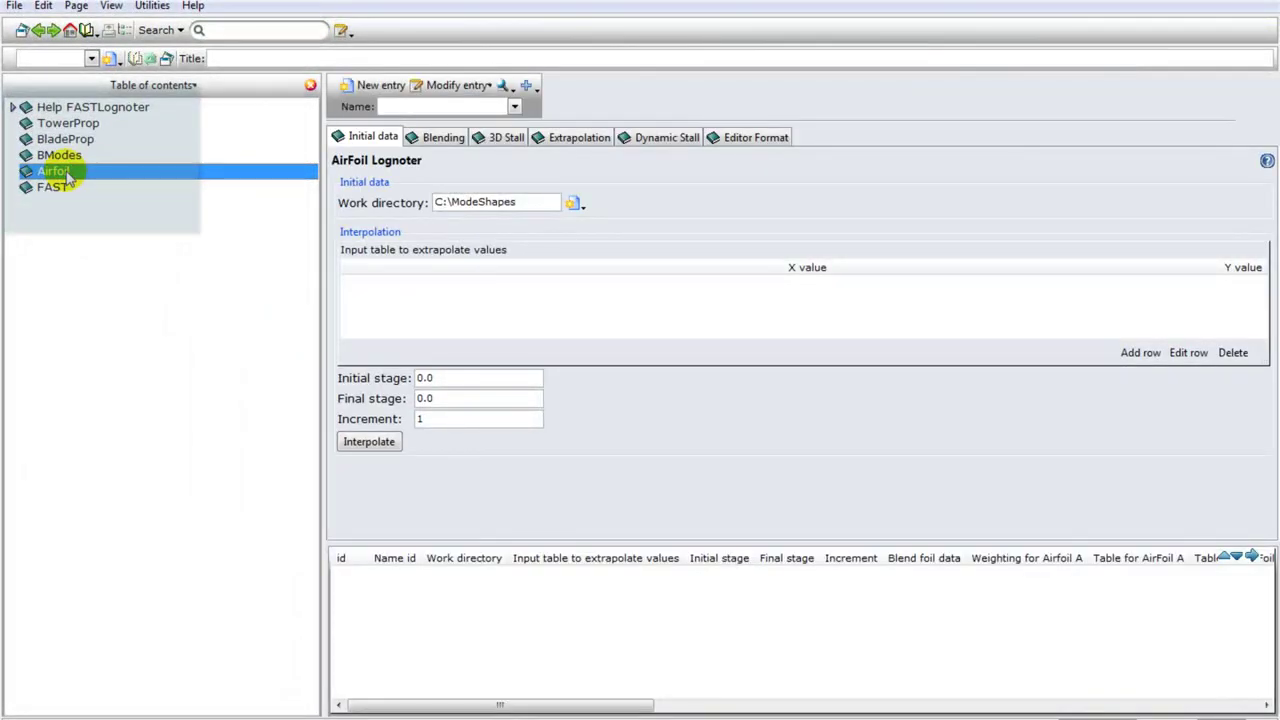
click(57, 191)
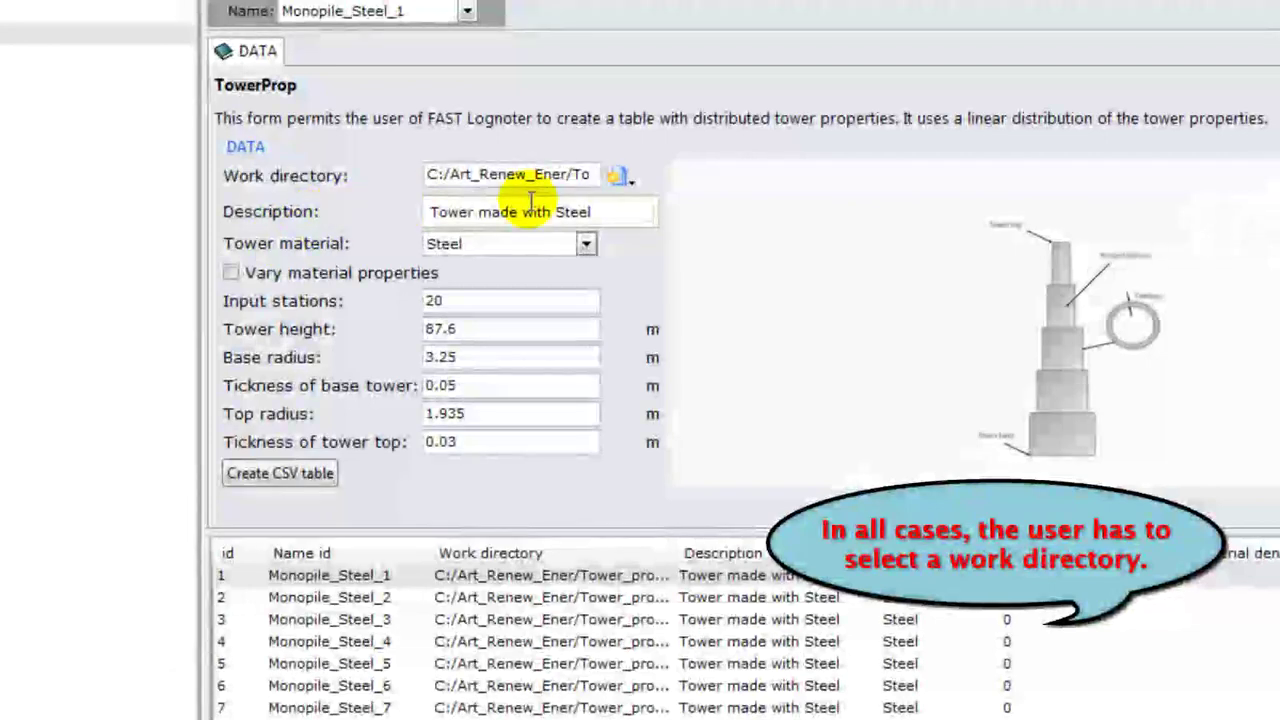
Set the work directory of the TowerProp entry Monopile_Steel_1 to C:/WorkDirectory
click(665, 188)
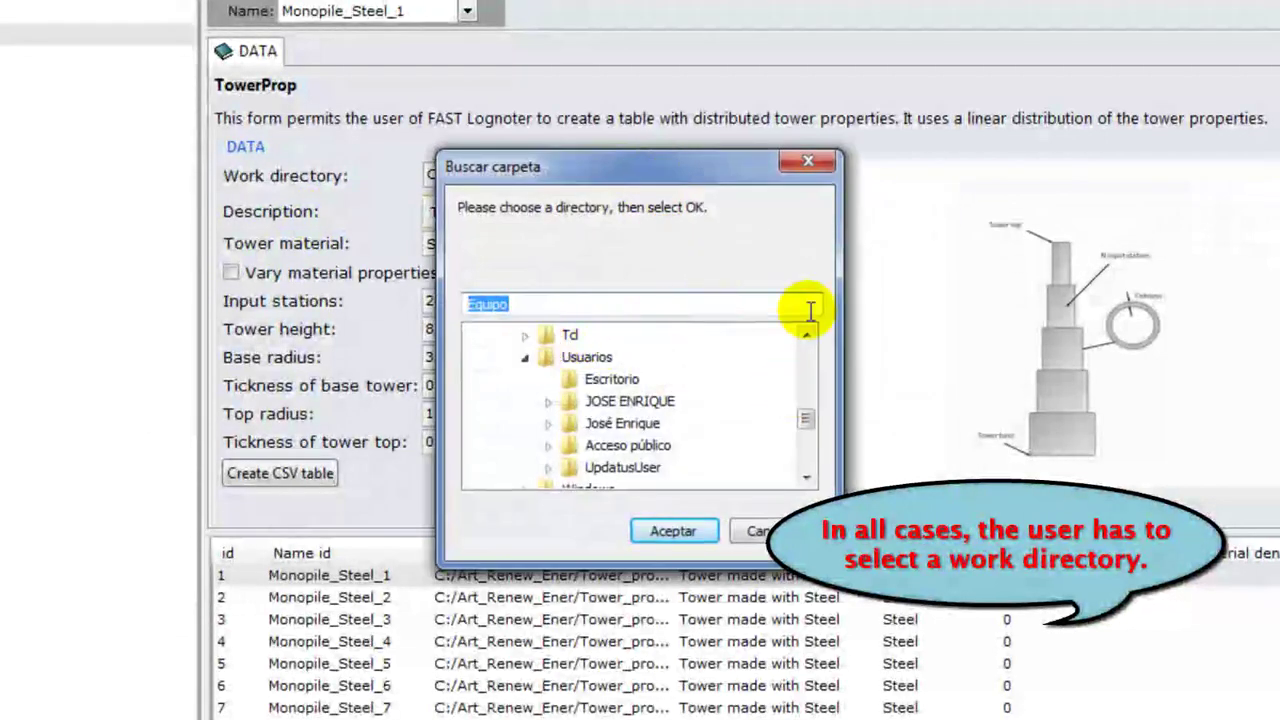
drag(808, 420, 807, 366)
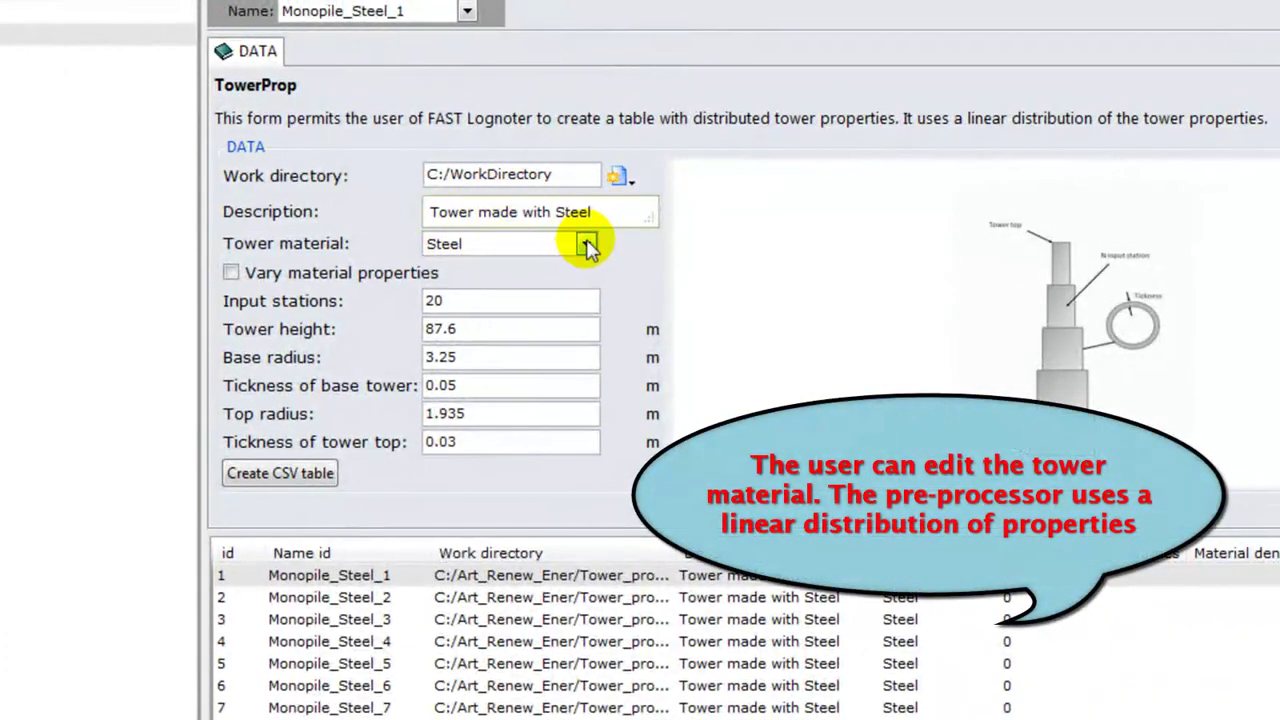
Review the available tower materials and the extra fields offered for varying material properties
click(587, 246)
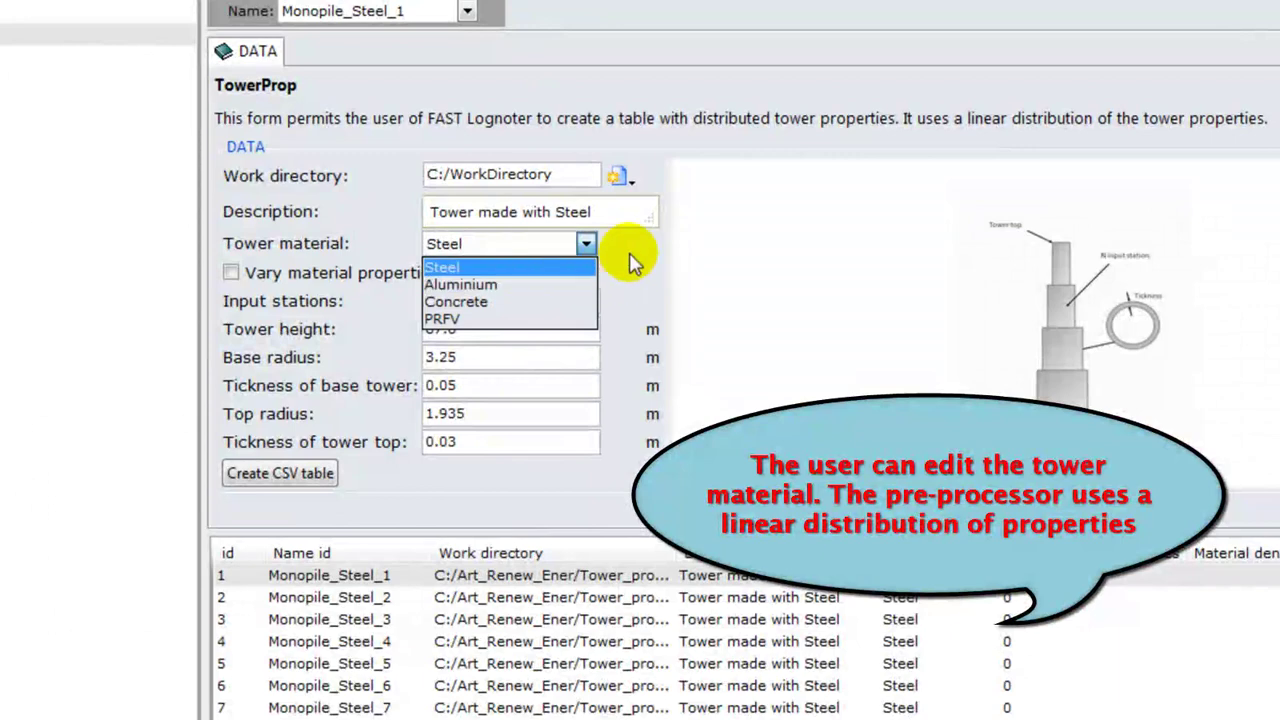
click(630, 256)
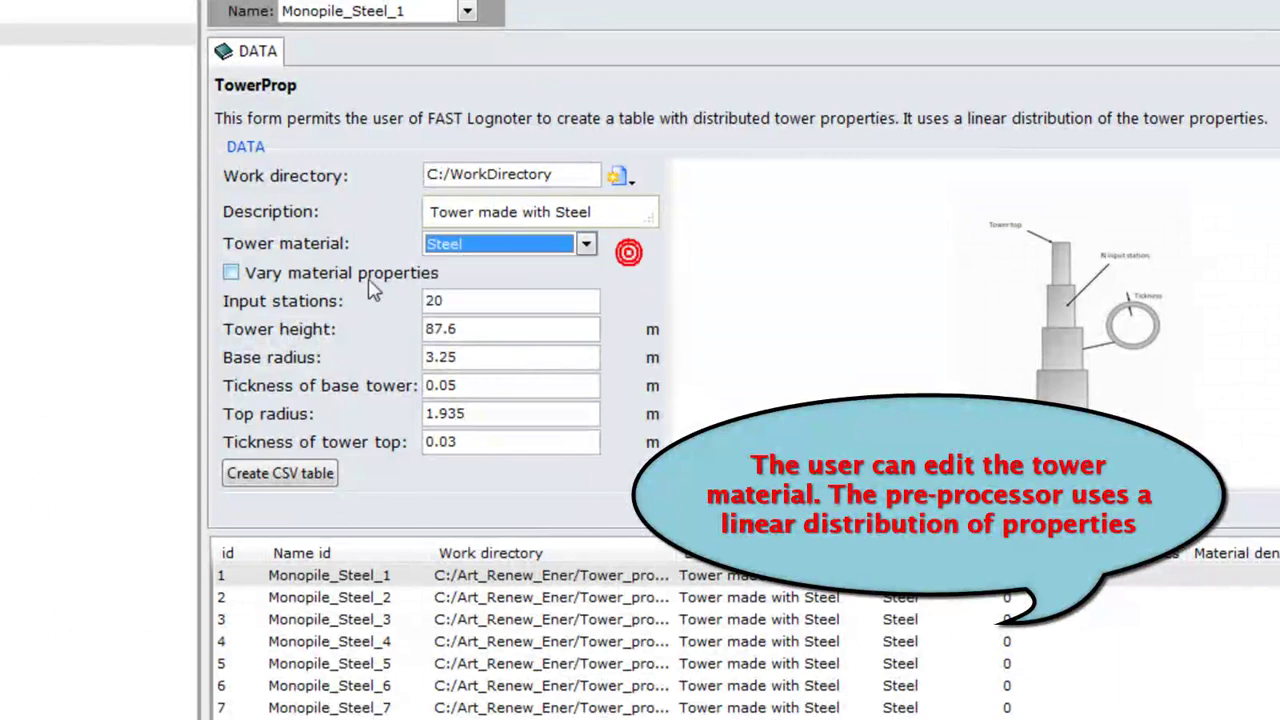
click(233, 274)
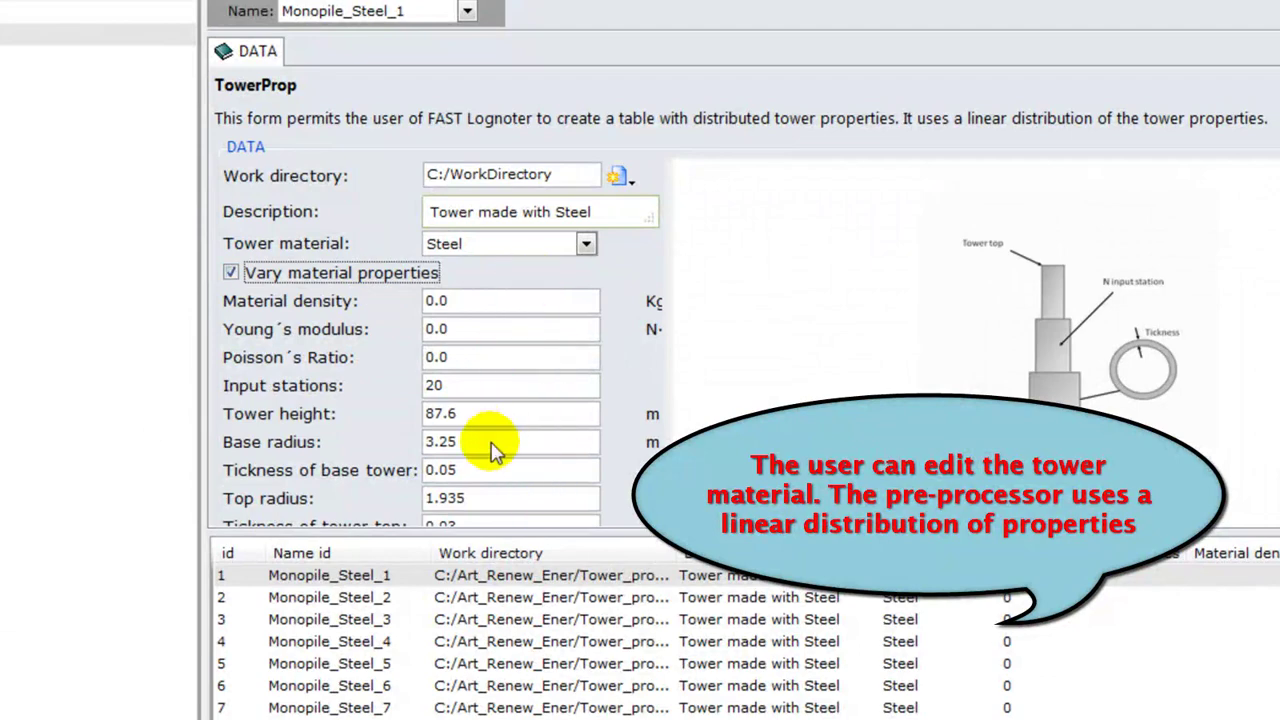
click(231, 274)
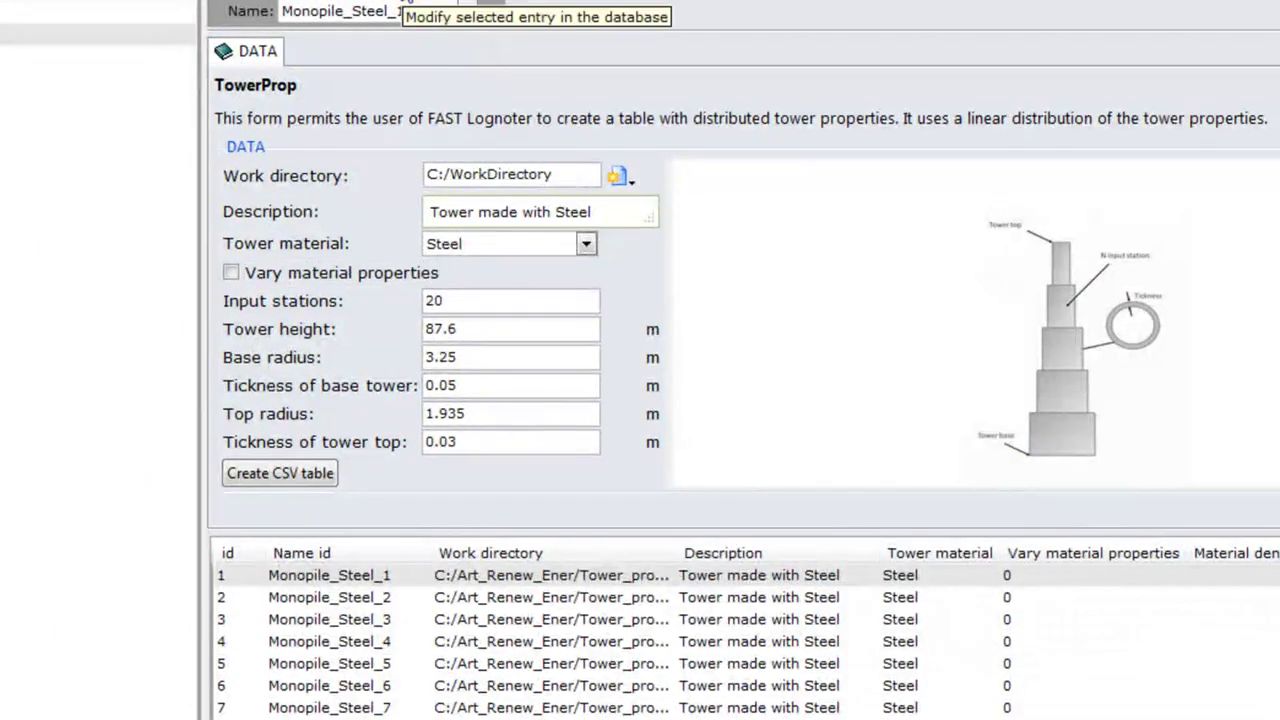
Save the changes to the Monopile_Steel_1 entry and create its CSV table
click(405, 6)
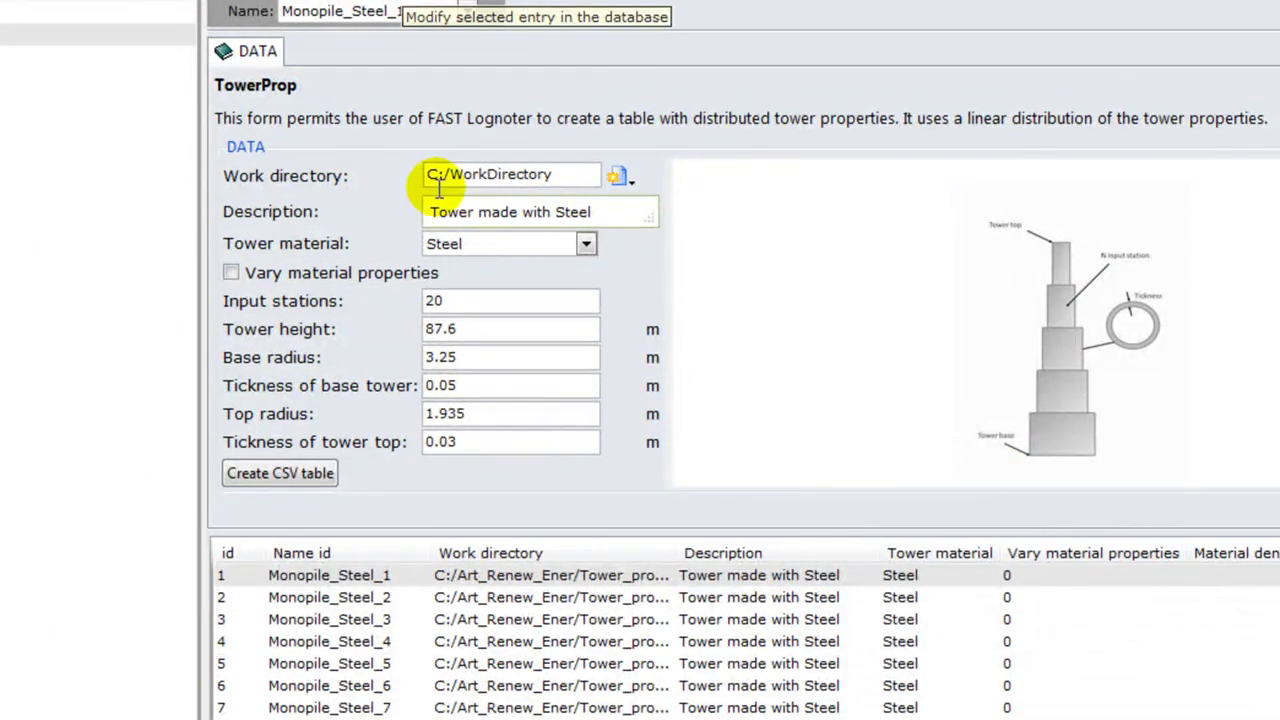
click(309, 474)
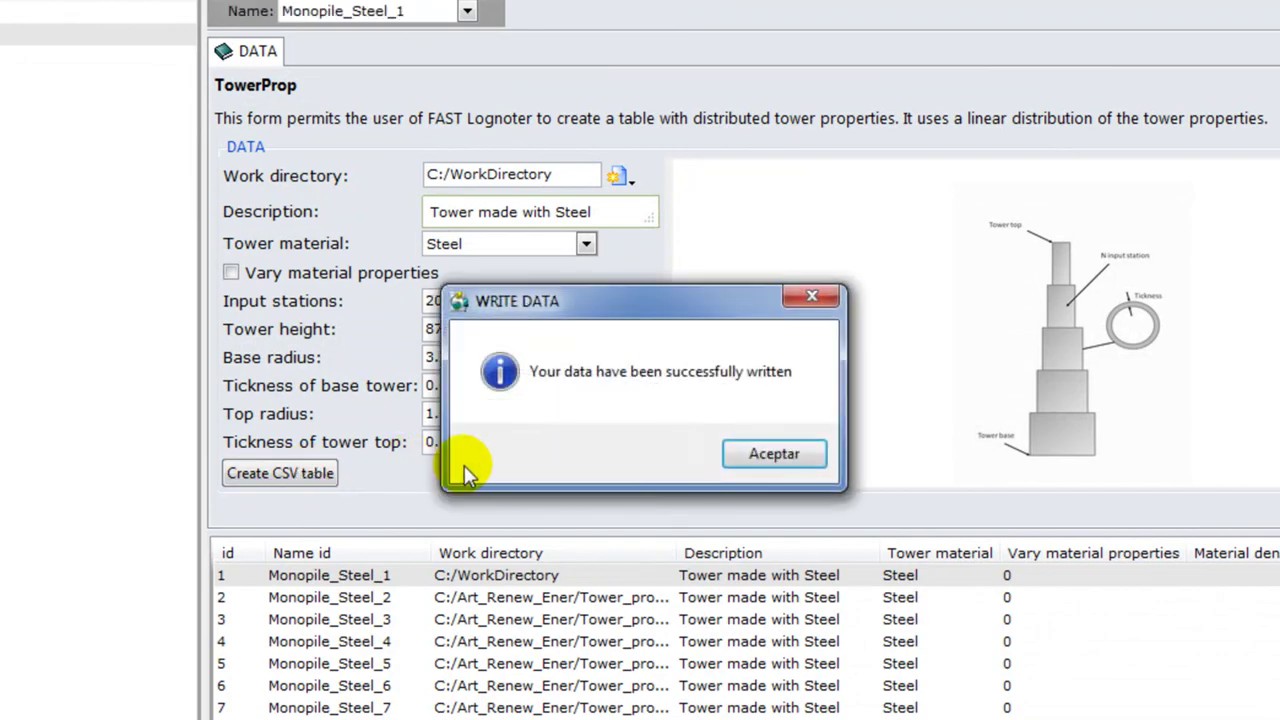
click(768, 456)
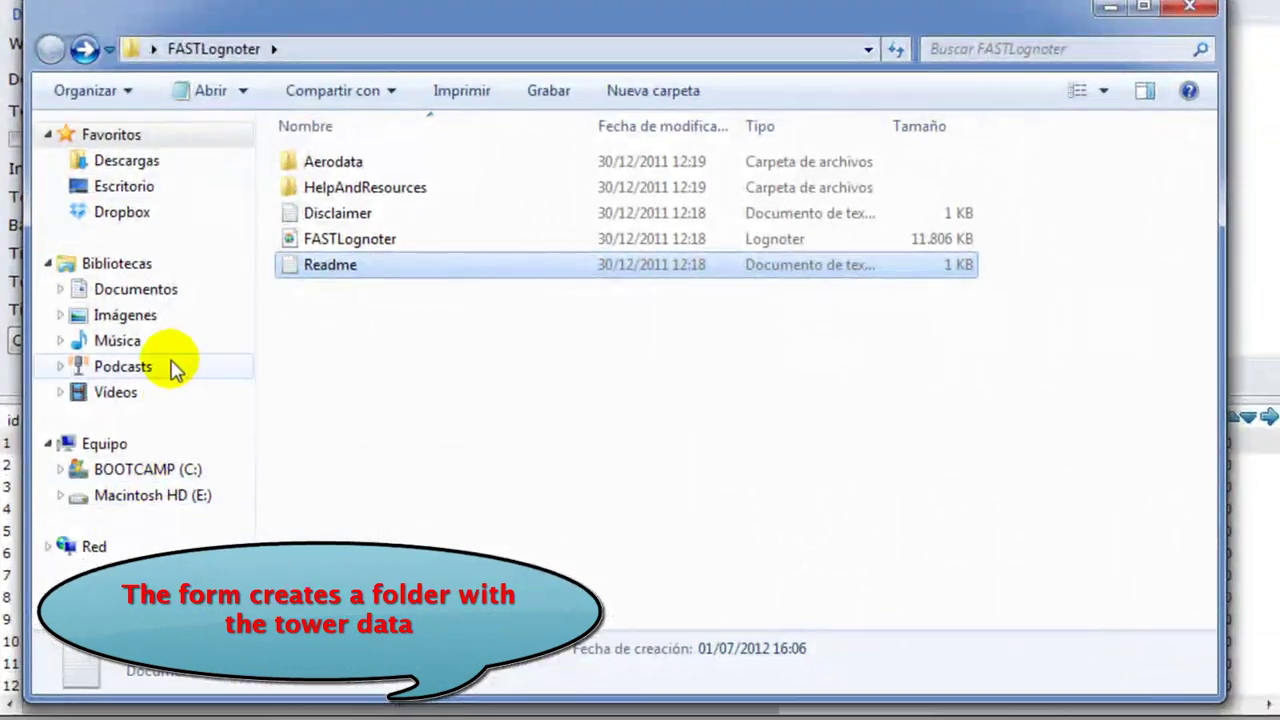
In the file explorer, open the Monopile_Steel_1 folder inside WorkDirectory on the C: drive
click(162, 468)
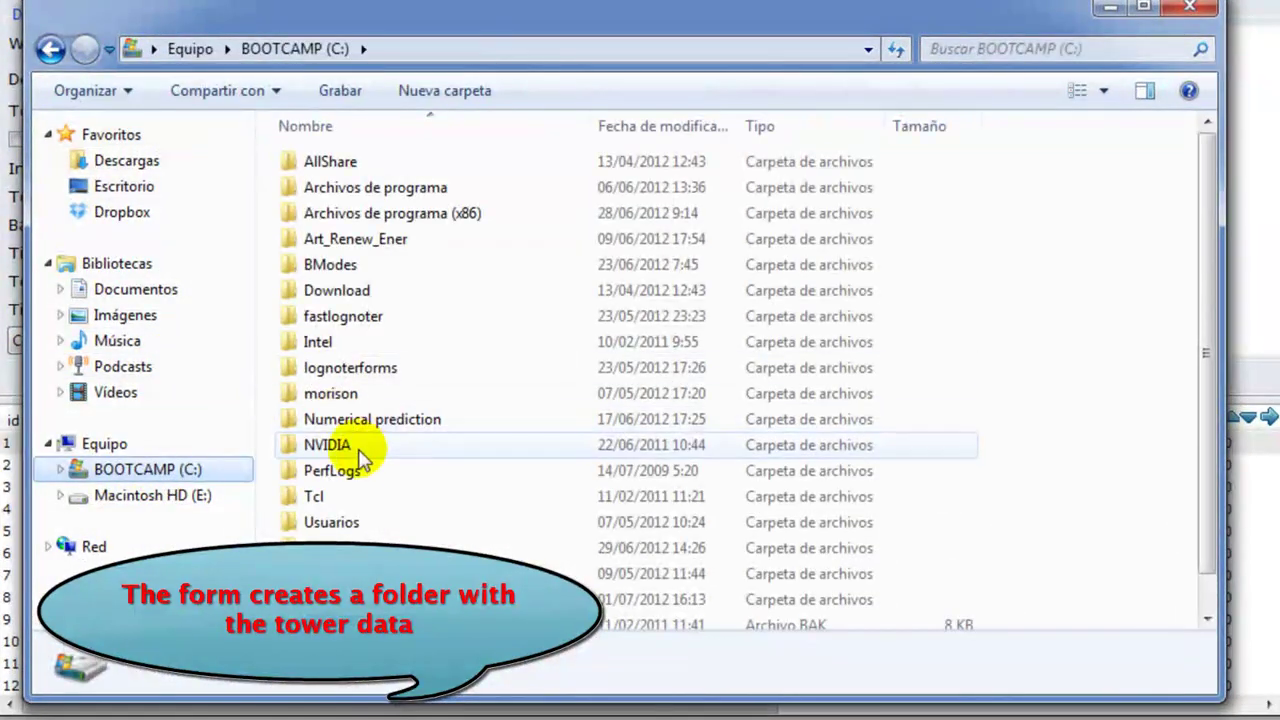
double_click(386, 597)
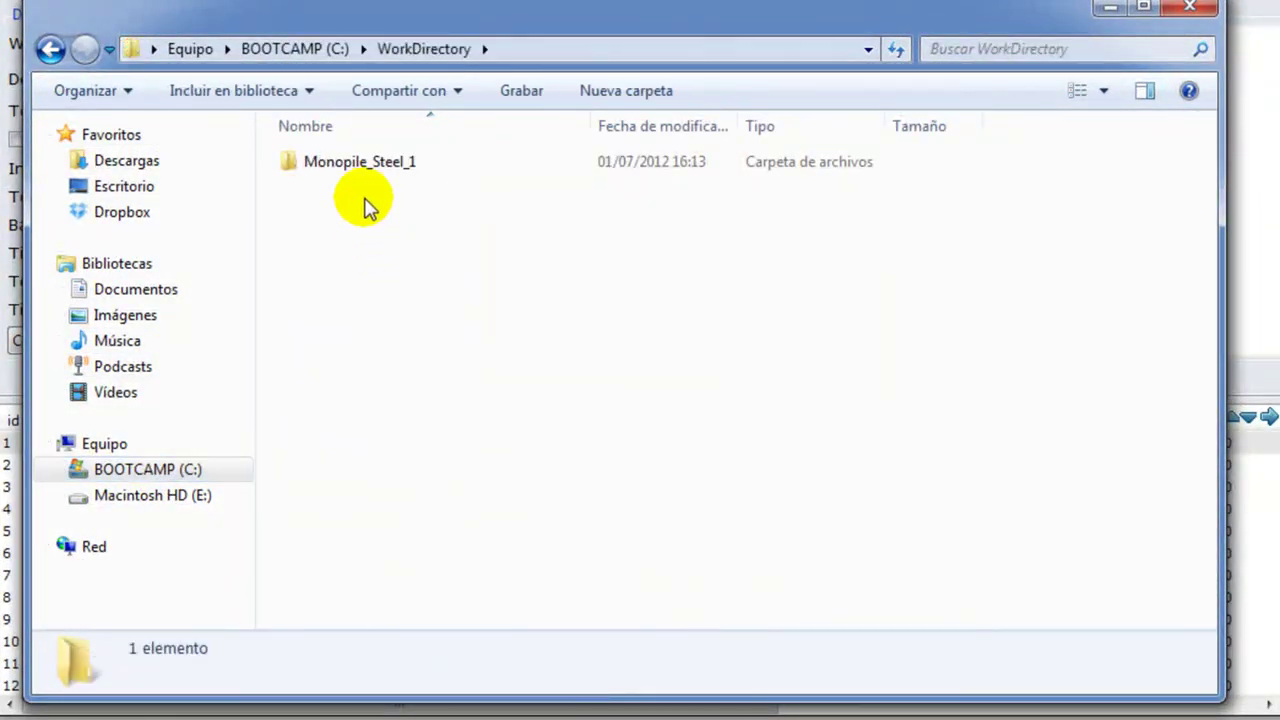
click(357, 160)
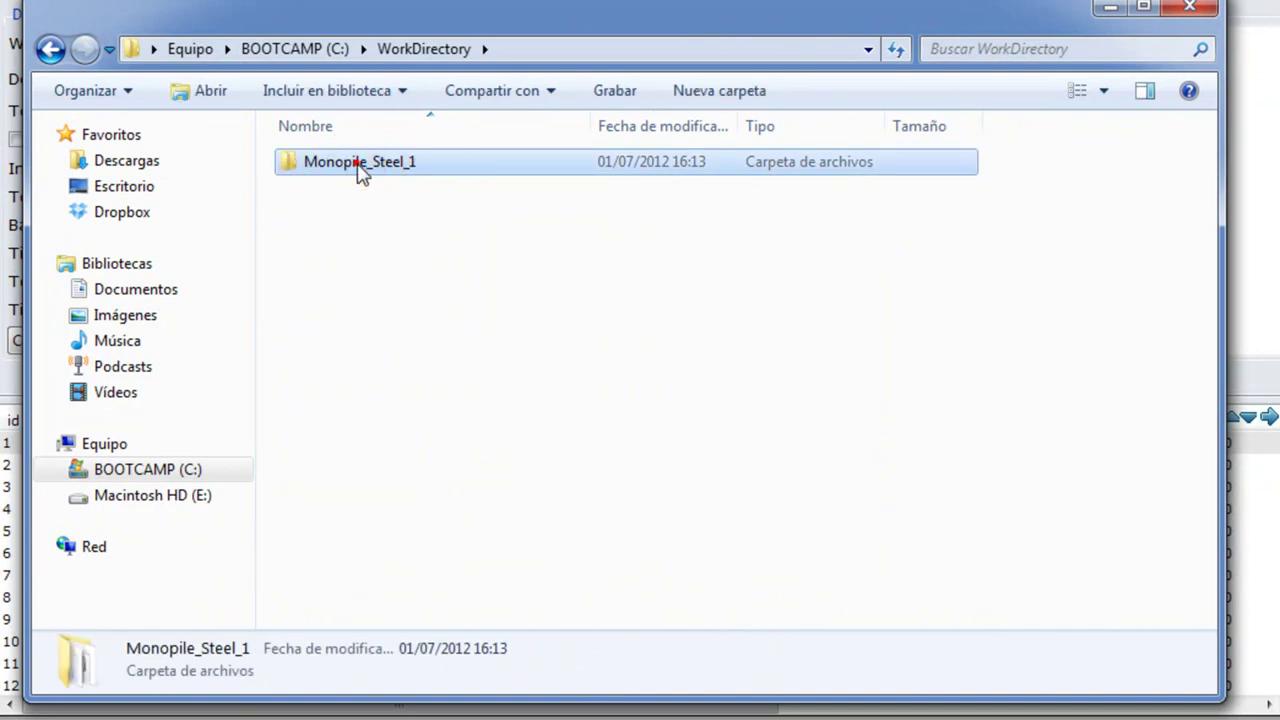
double_click(358, 163)
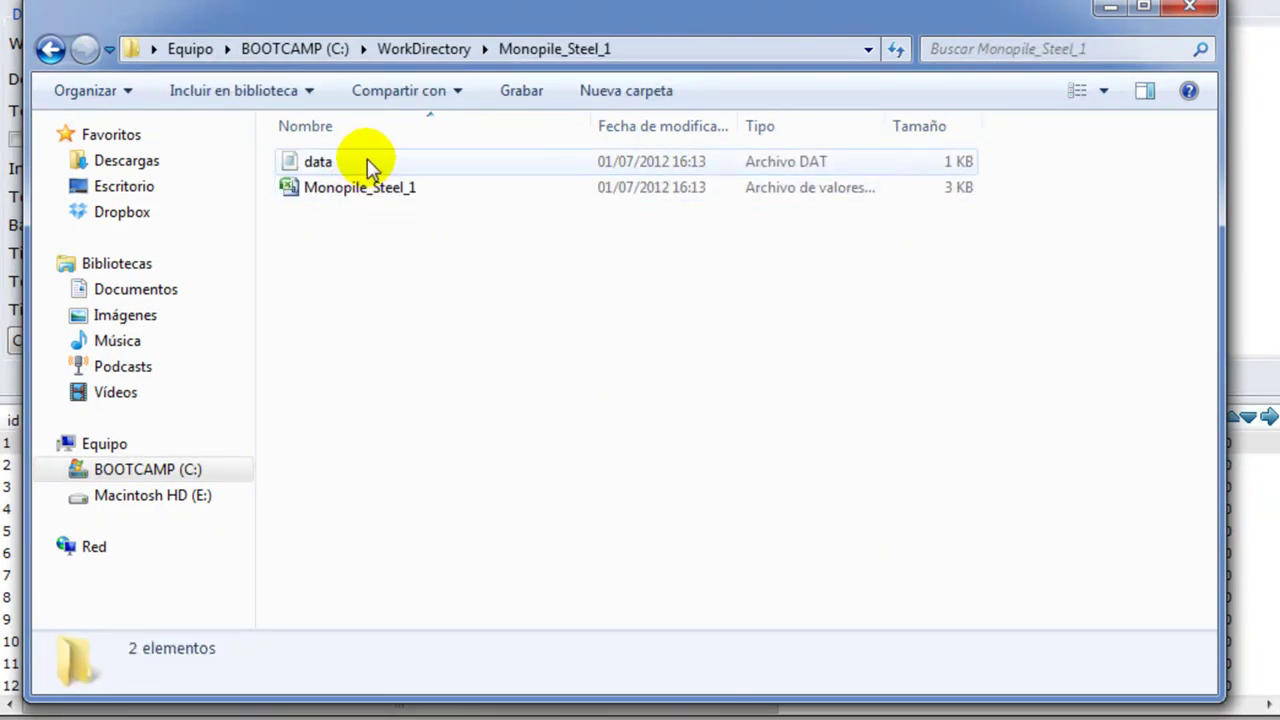
Examine the generated tower data file and the Monopile_Steel_1 CSV file
double_click(366, 164)
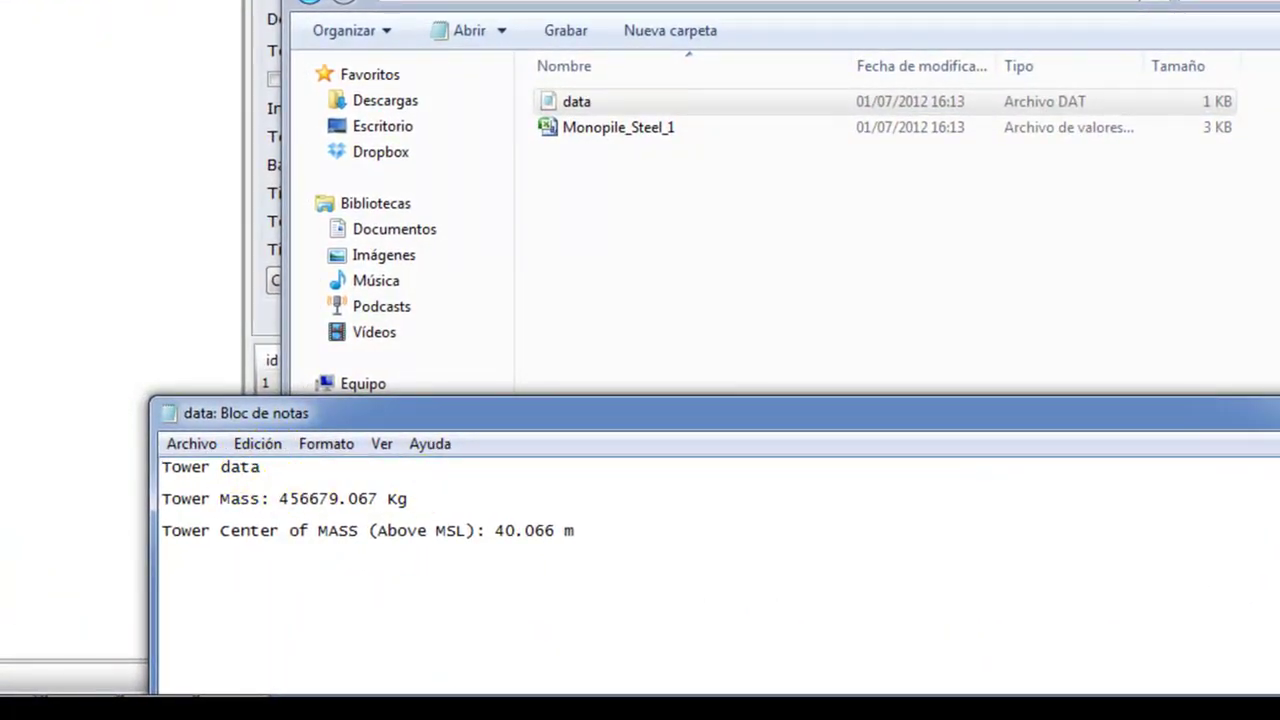
key(alt+F4)
click(683, 126)
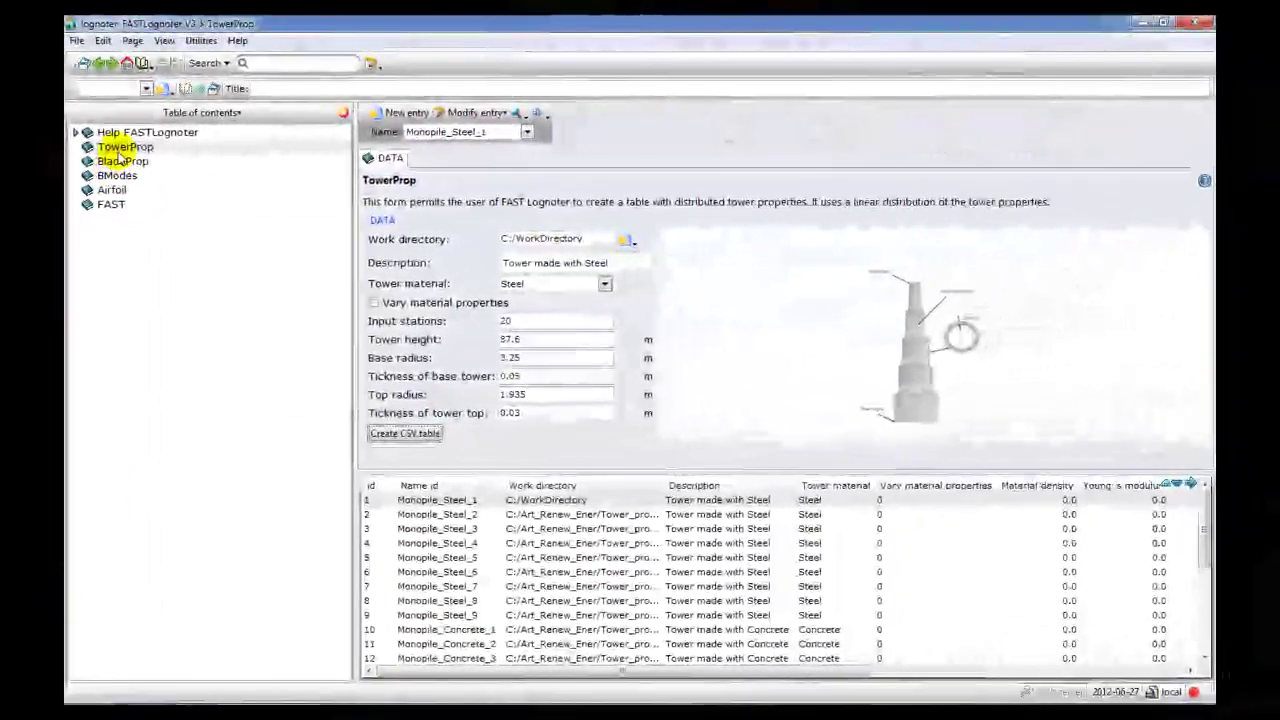
click(625, 113)
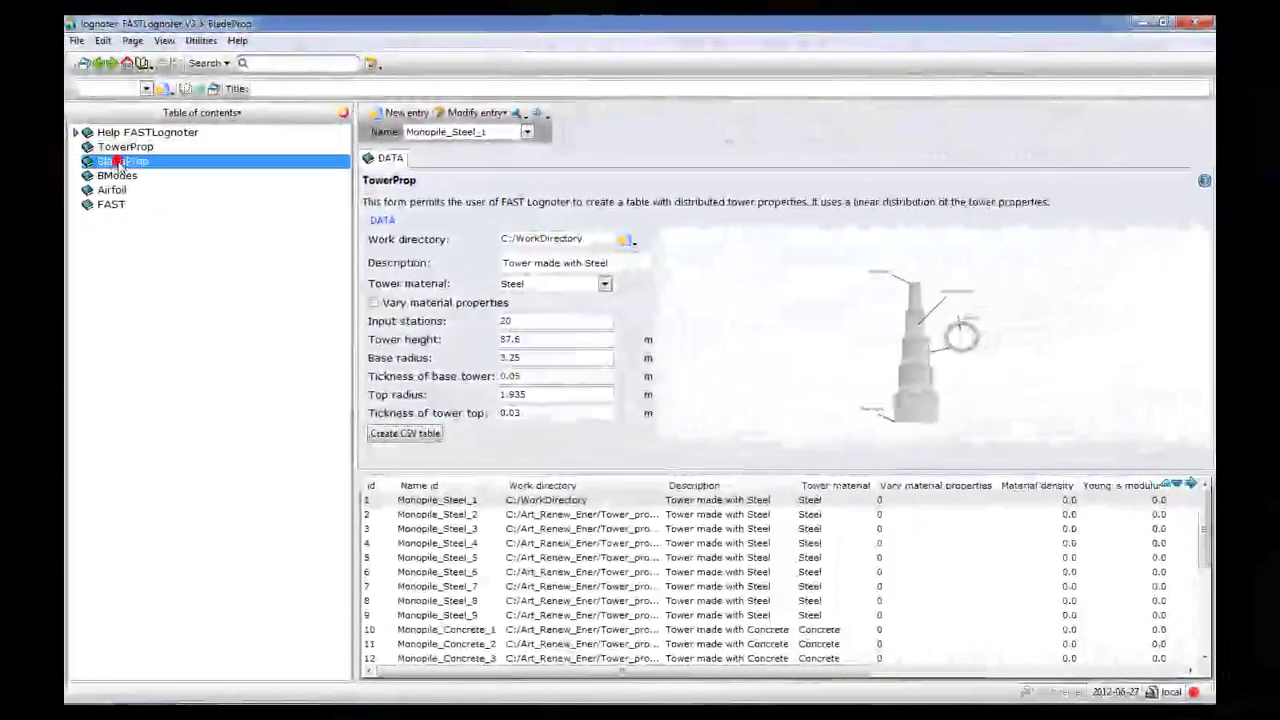
Open the BladeProp form in FASTLognoter and set its work directory to C:/WorkDirectory
click(120, 162)
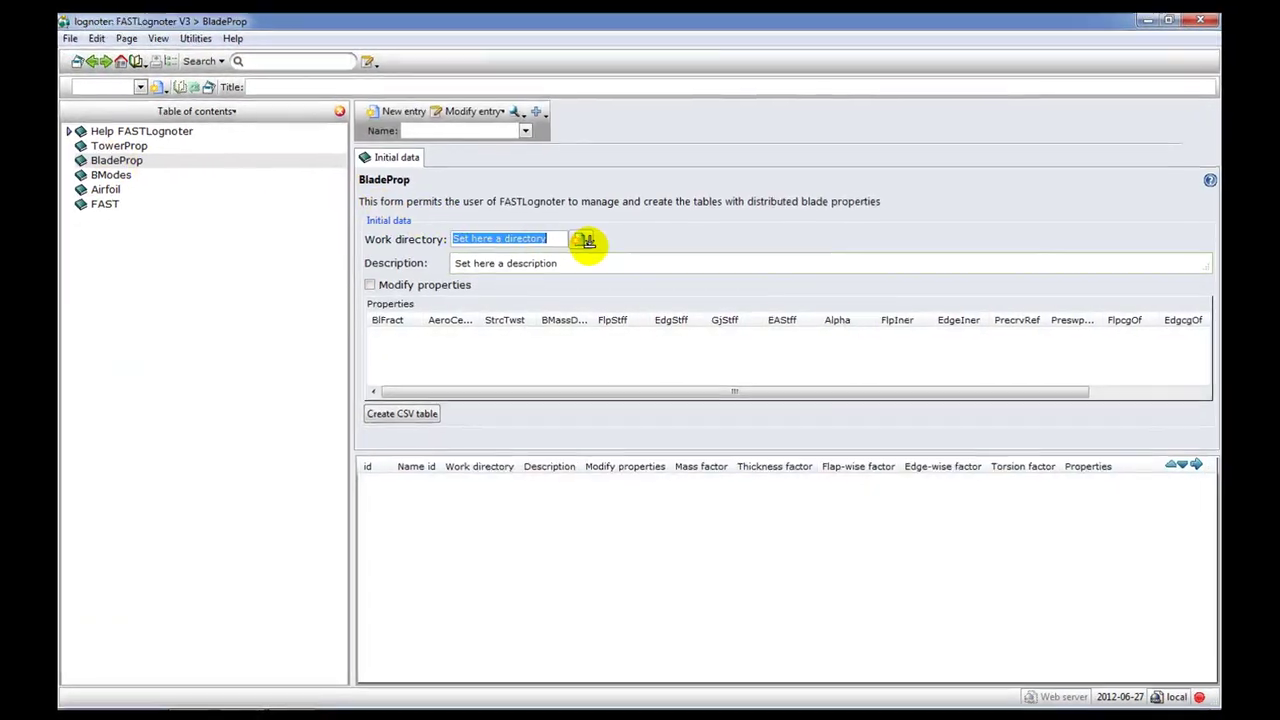
click(584, 241)
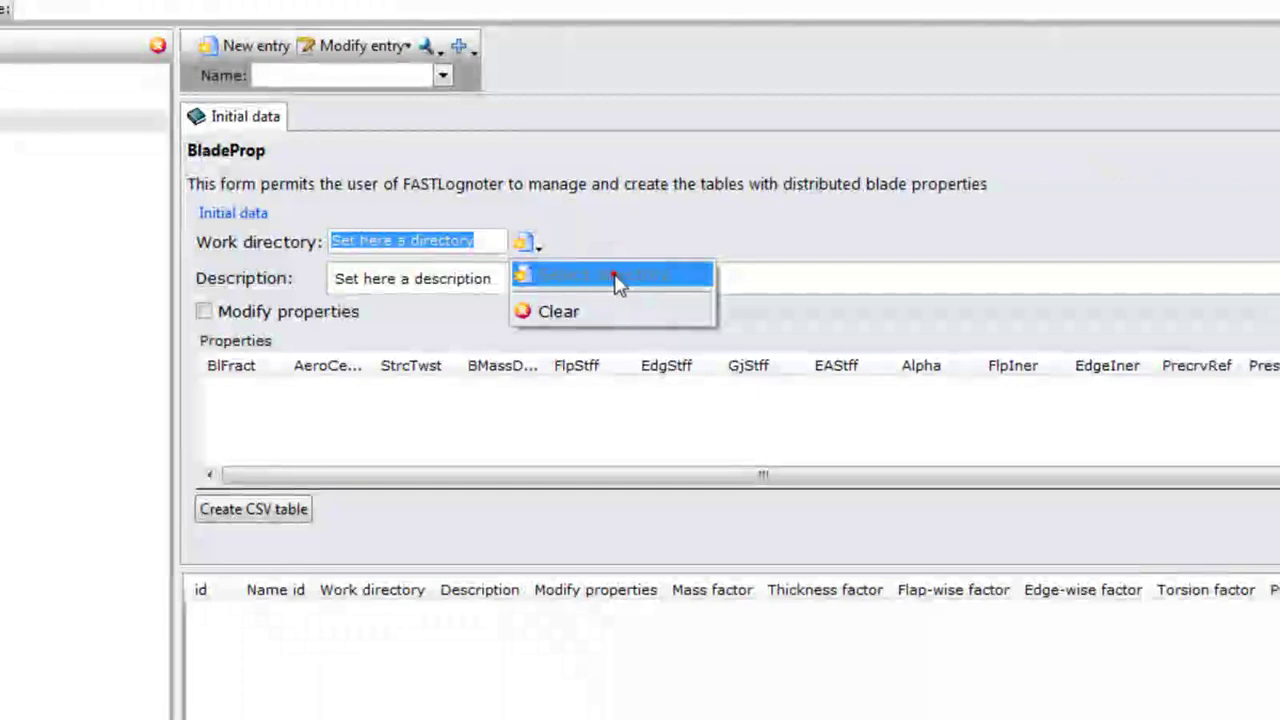
click(617, 283)
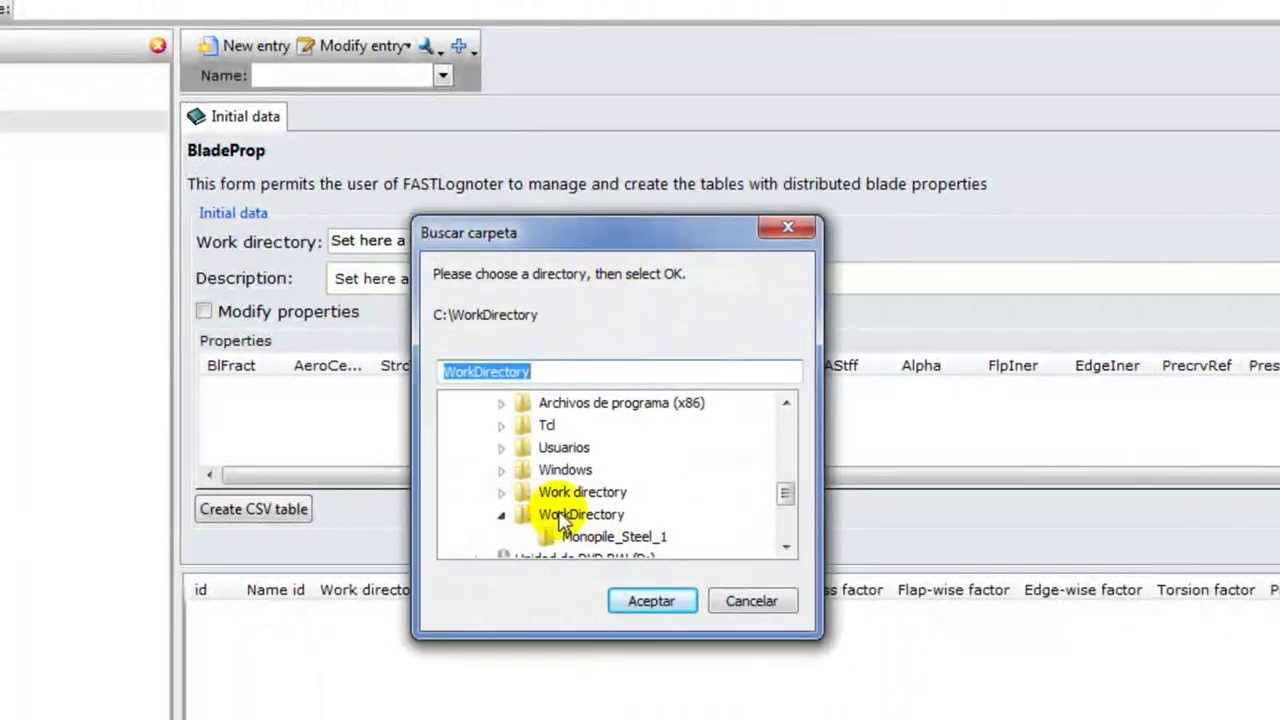
click(651, 600)
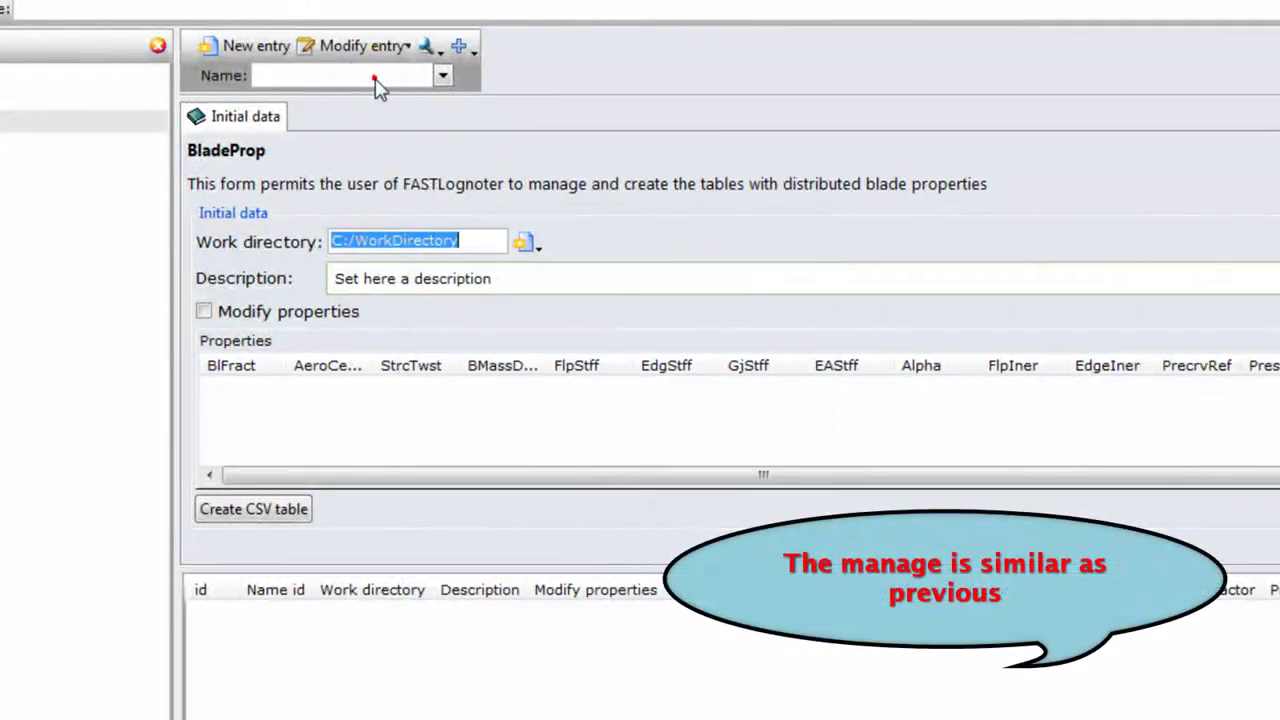
Name the BladeProp entry "Blade 1"
click(376, 80)
text(B)
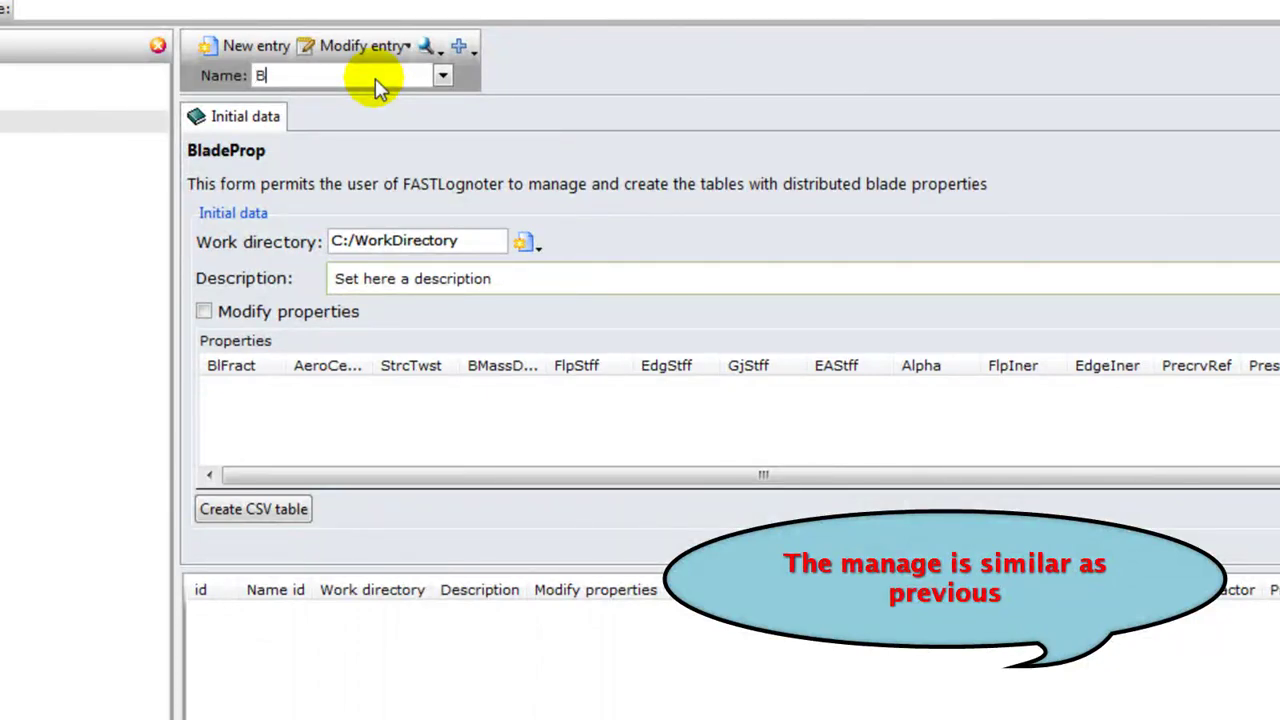
text(lade 1)
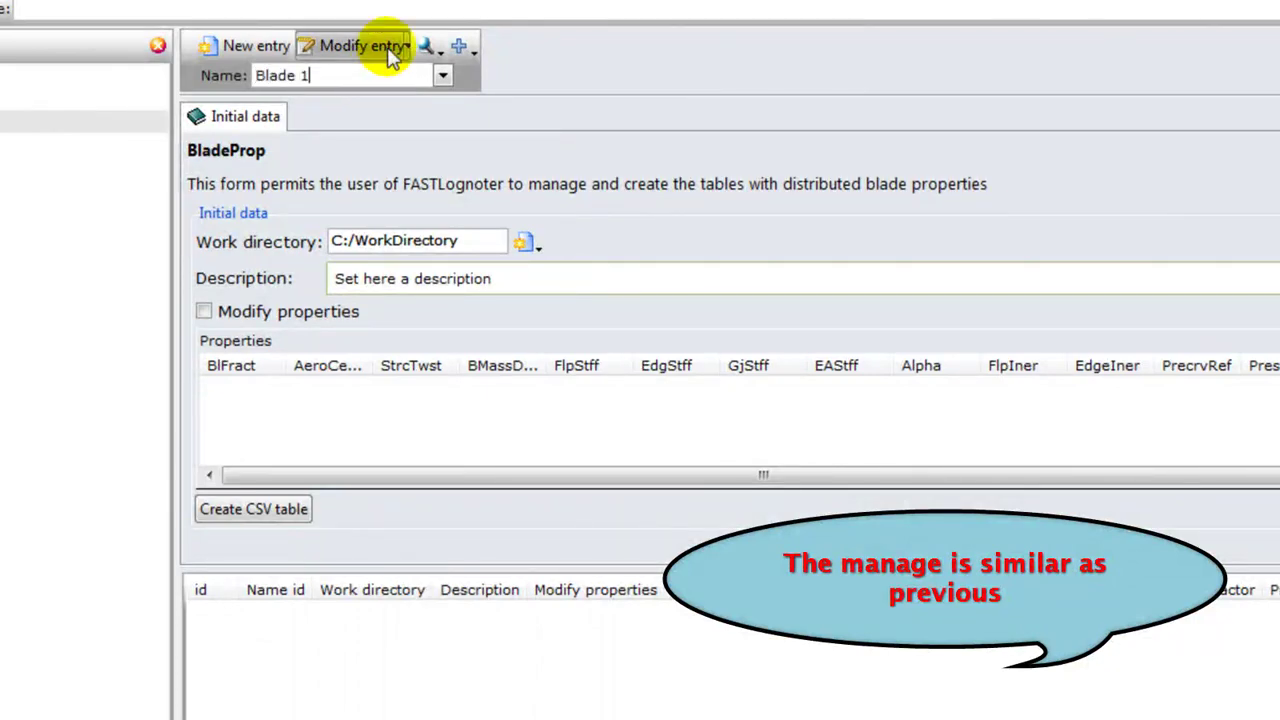
Create a new BladeProp entry for Blade 1
click(385, 48)
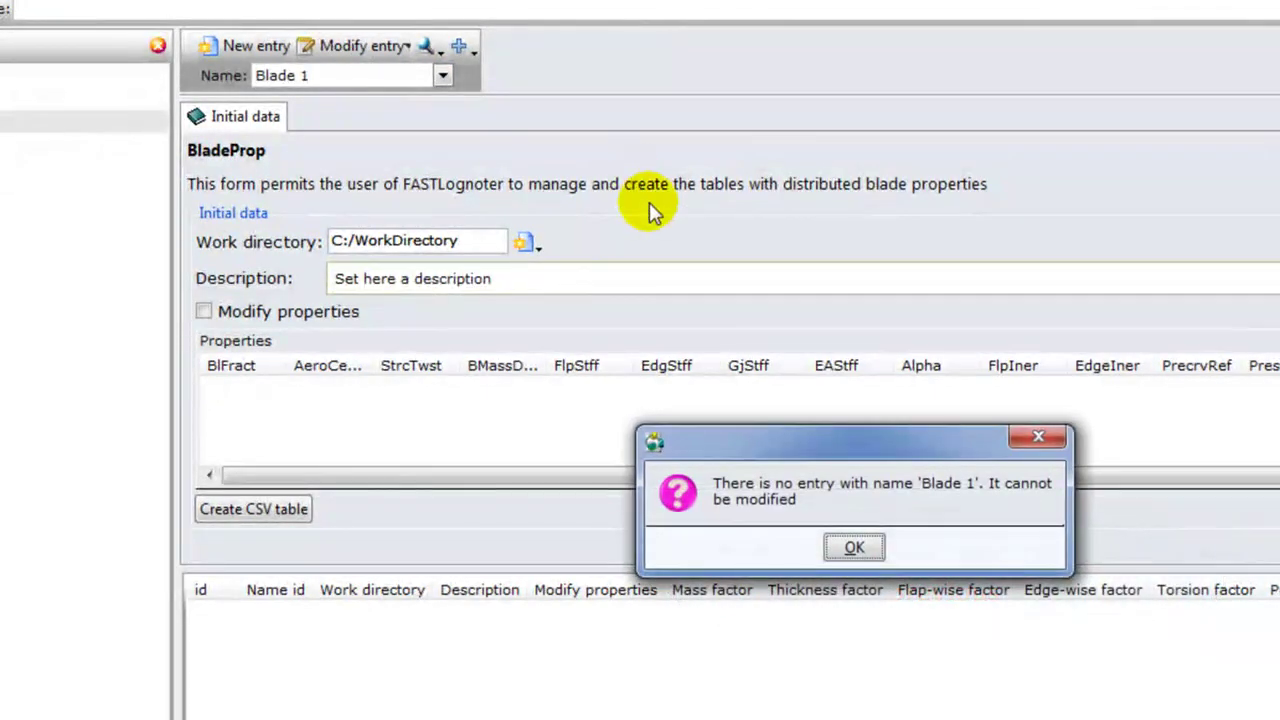
click(1062, 437)
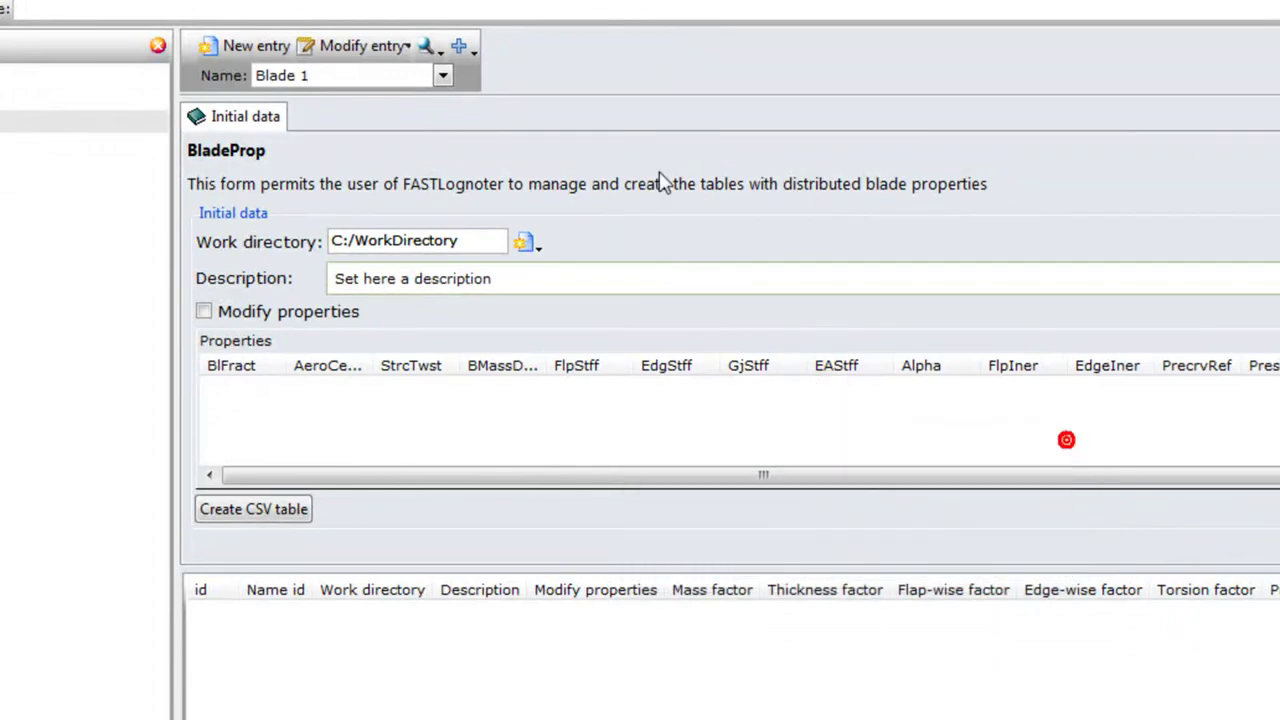
click(252, 46)
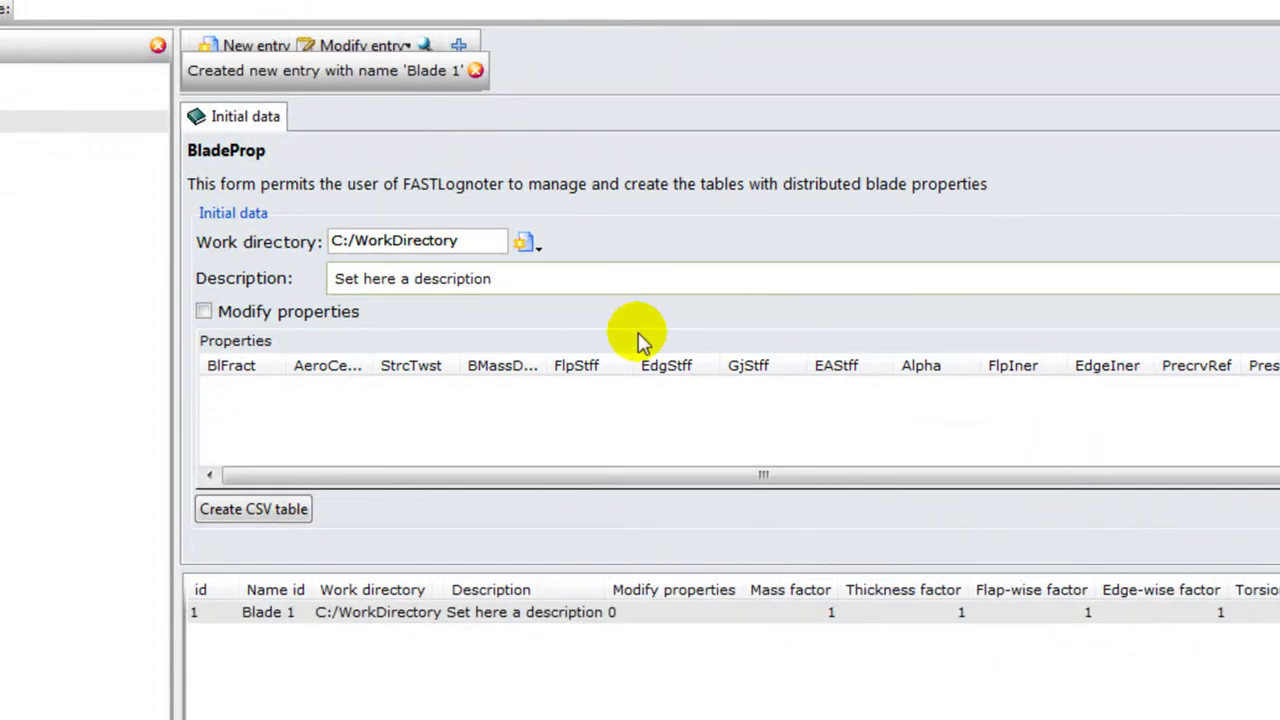
Add a row with the default zero values to the Properties table of Blade 1
right_click(566, 432)
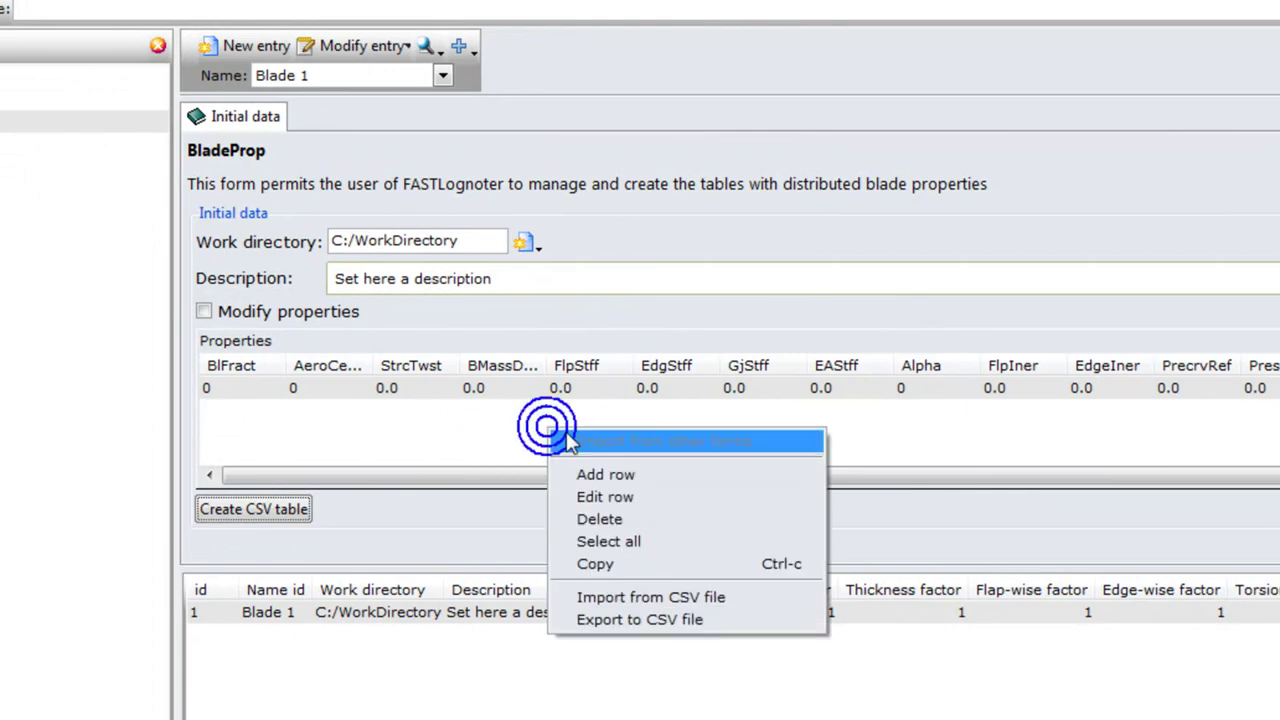
click(660, 476)
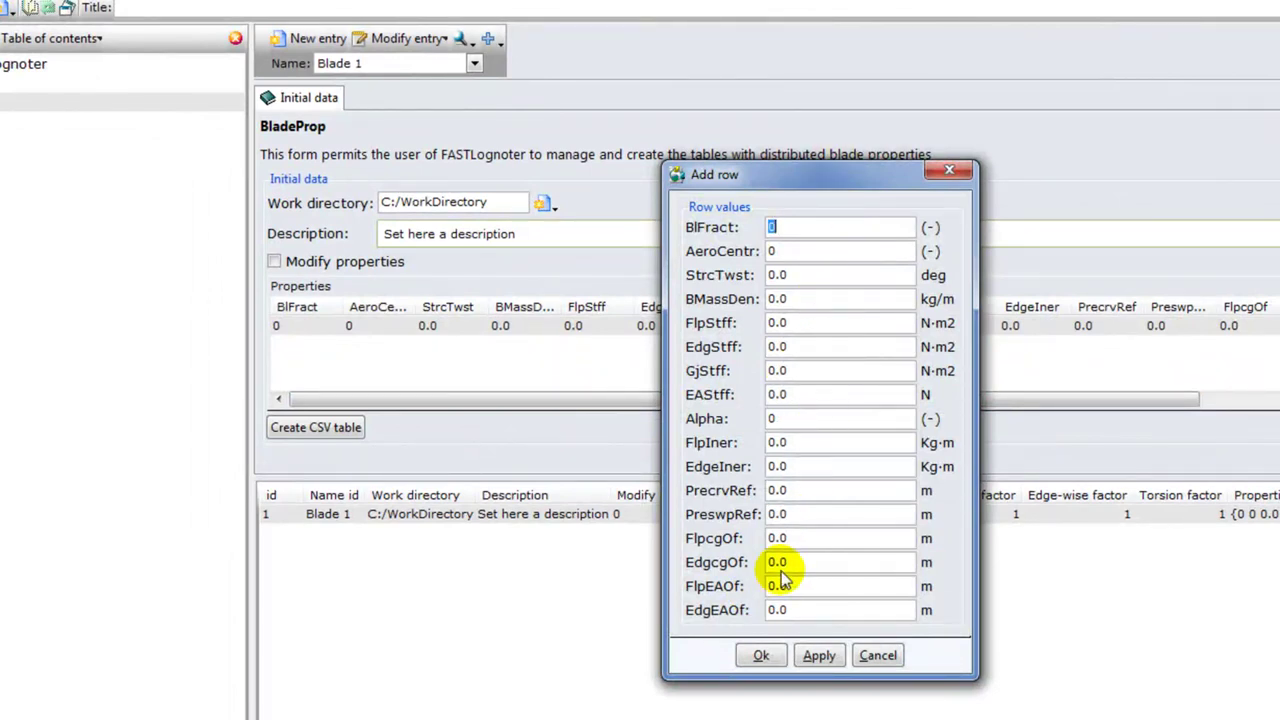
click(760, 657)
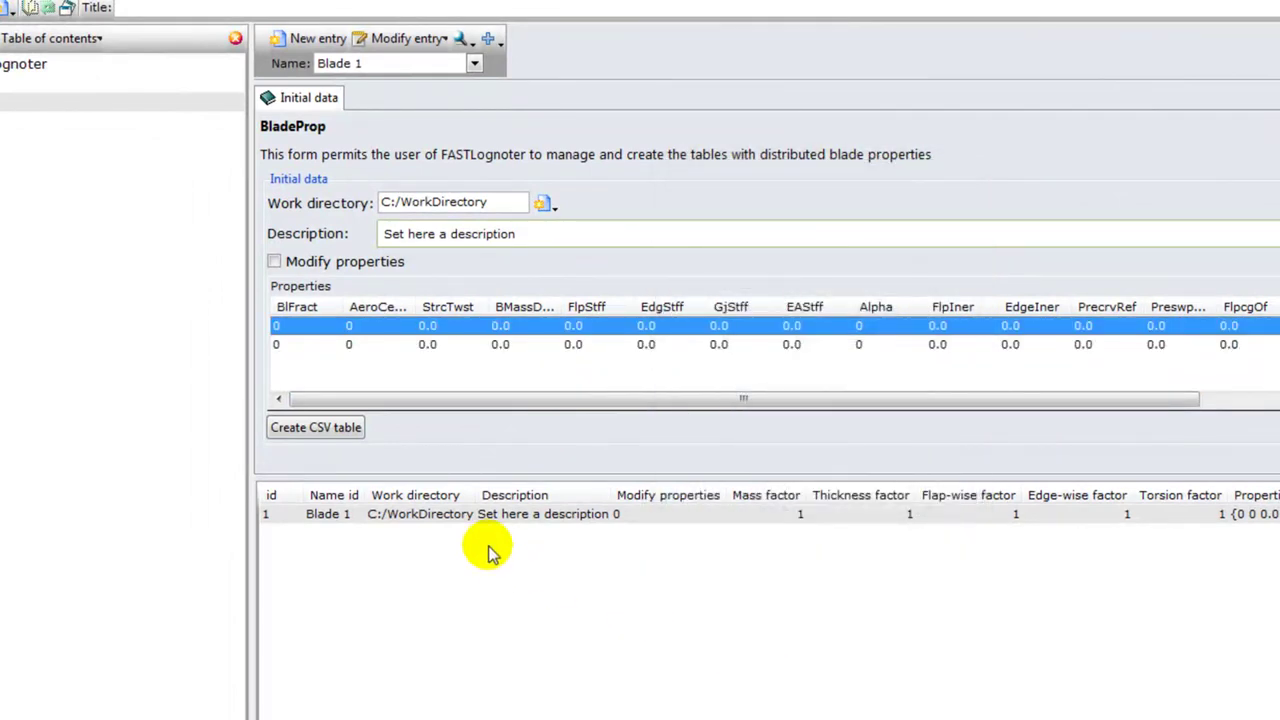
Save the changes to the Blade 1 entry and create its CSV table
click(401, 38)
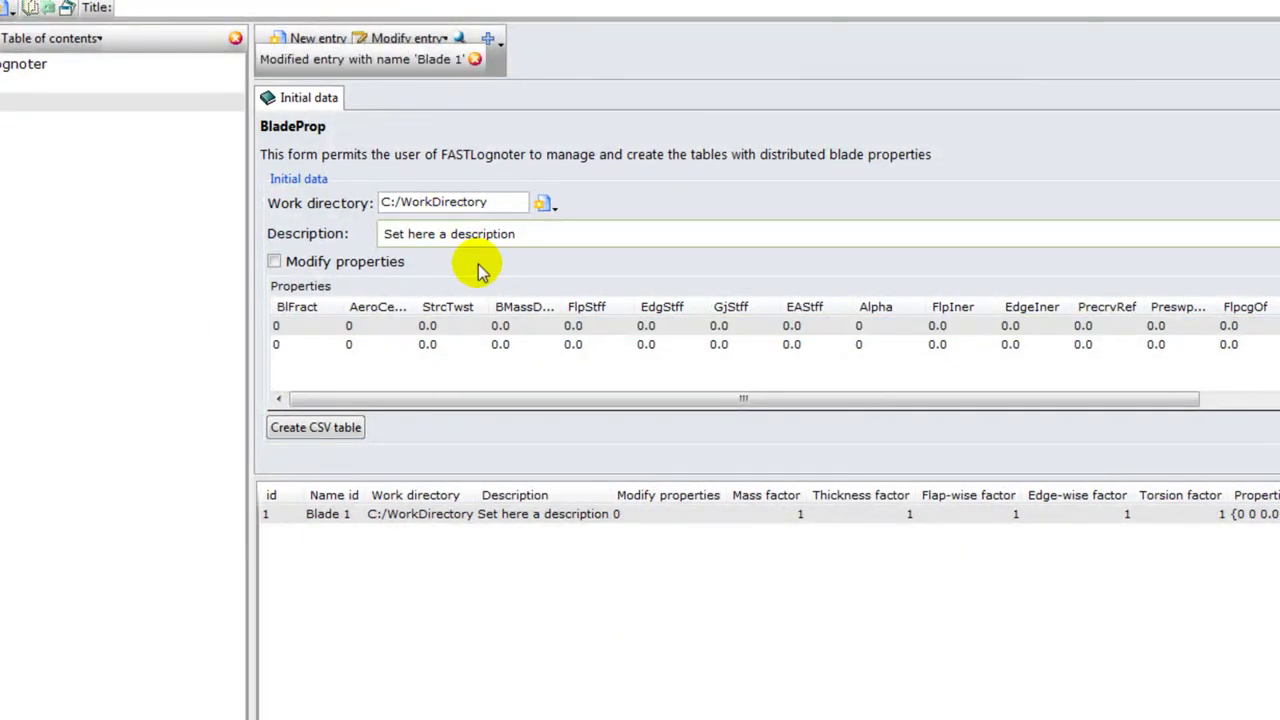
click(303, 432)
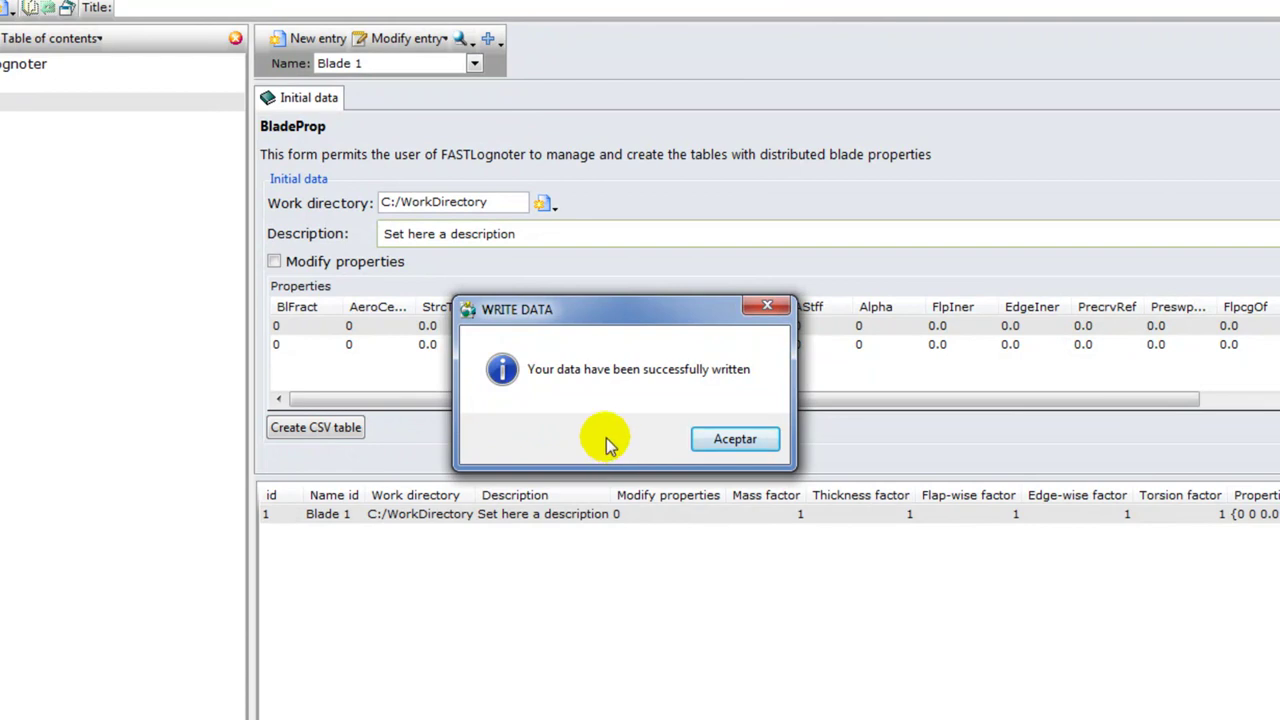
click(736, 440)
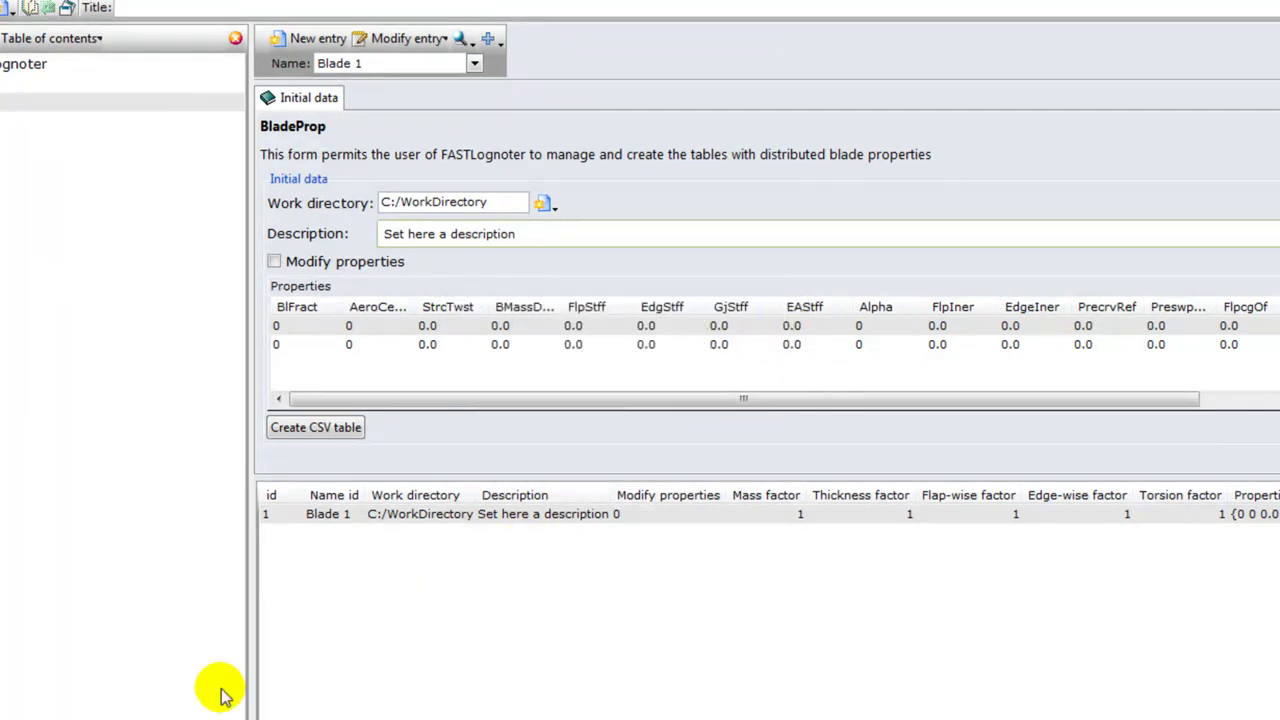
In the file explorer, open the Blade 1 folder inside WorkDirectory on the C: drive
key(super)
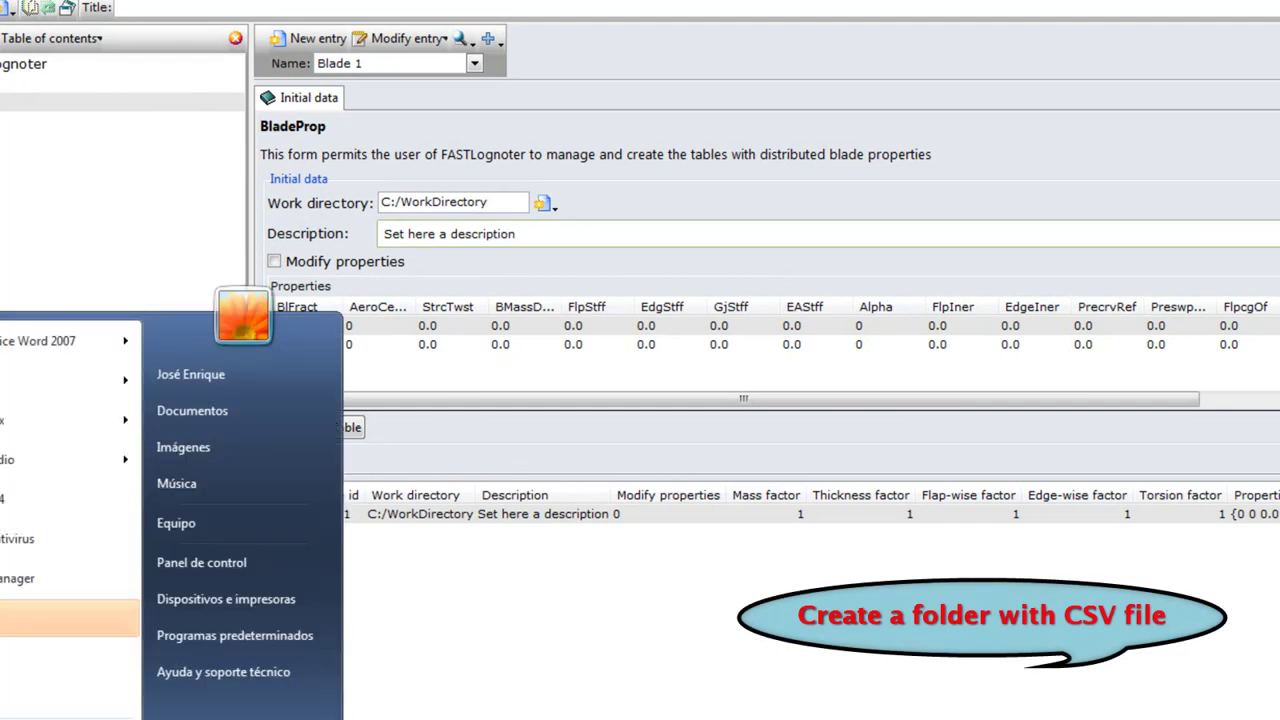
click(200, 523)
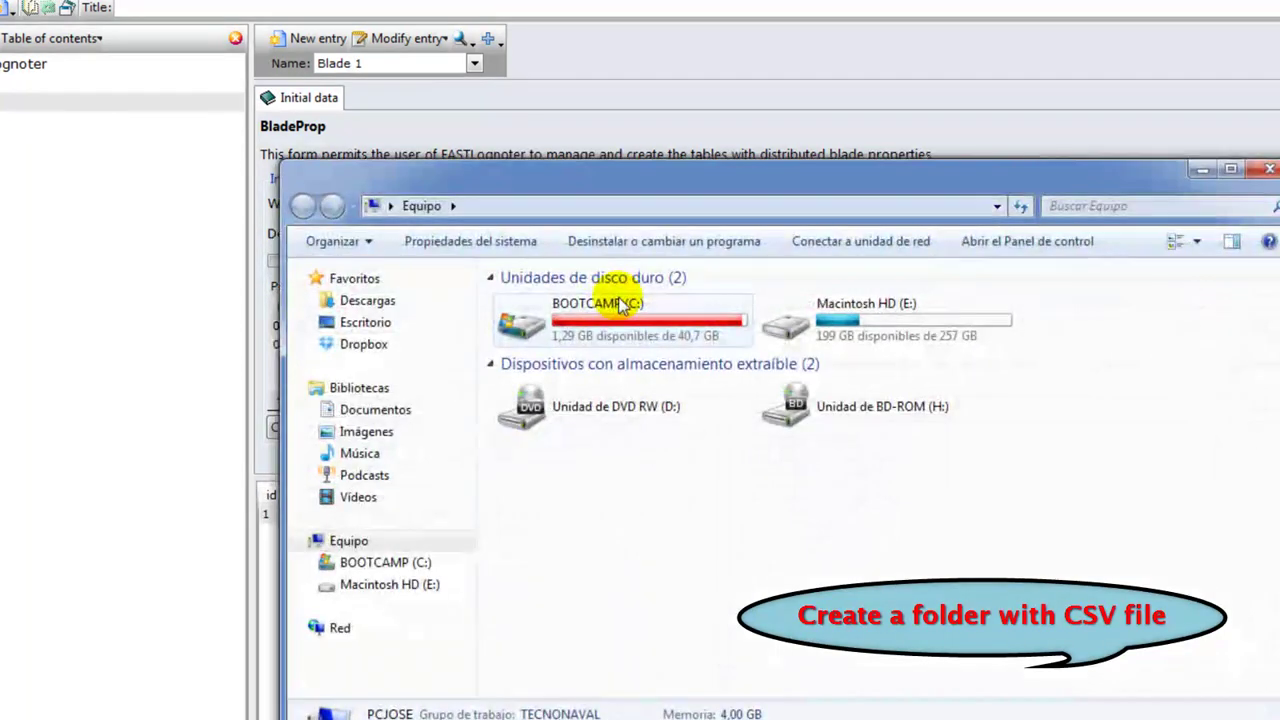
double_click(645, 335)
scroll(575, 590, down, 1)
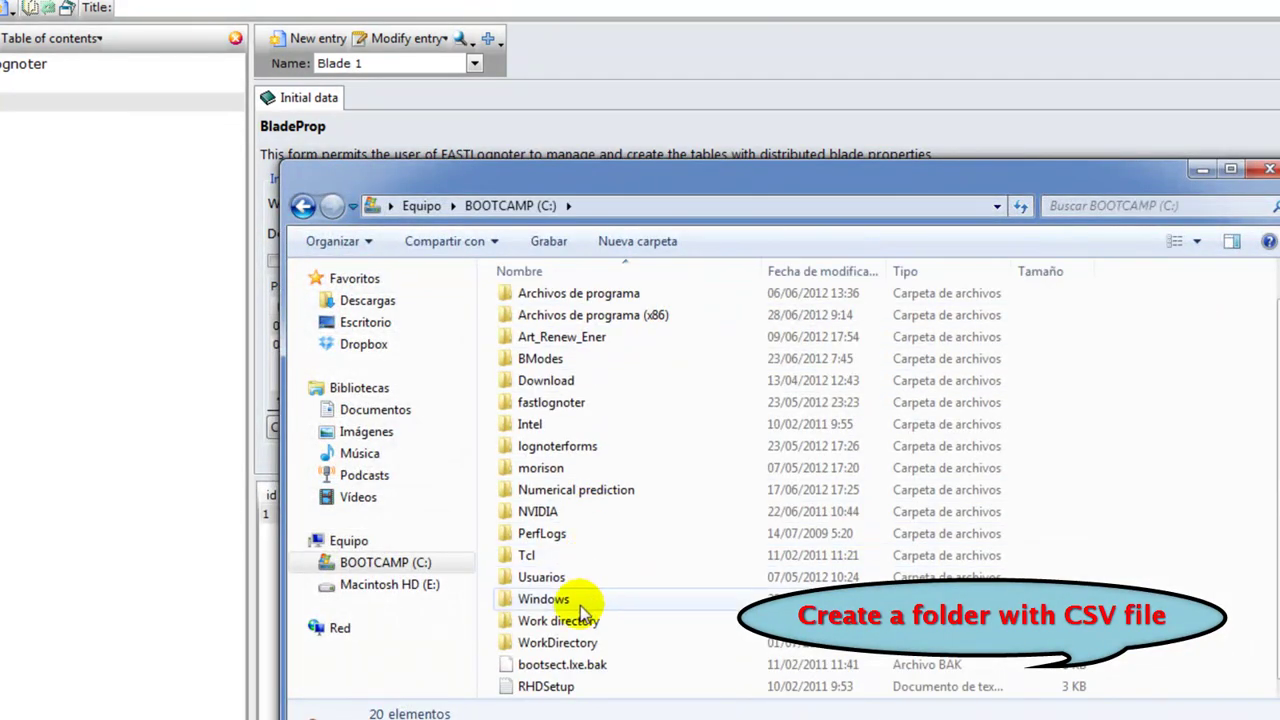
double_click(560, 645)
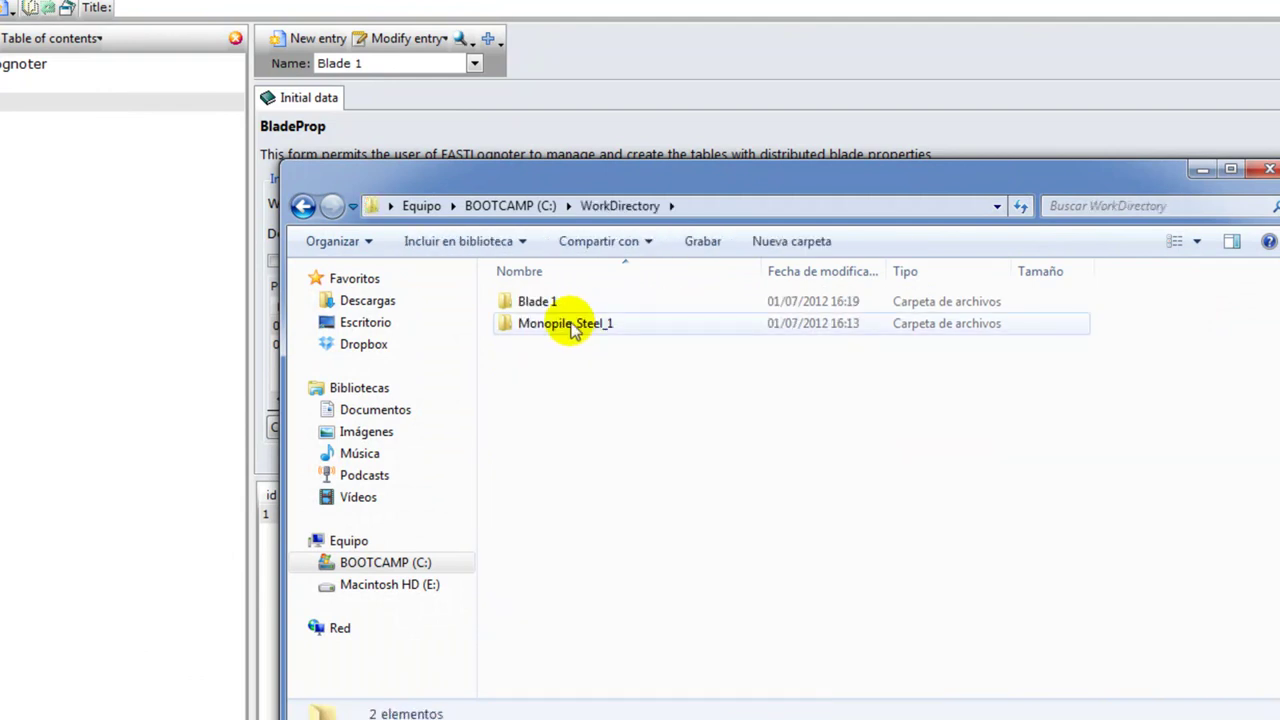
double_click(529, 303)
Examine the Blade 1 CSV file in Excel, and close it and the file explorer
double_click(524, 303)
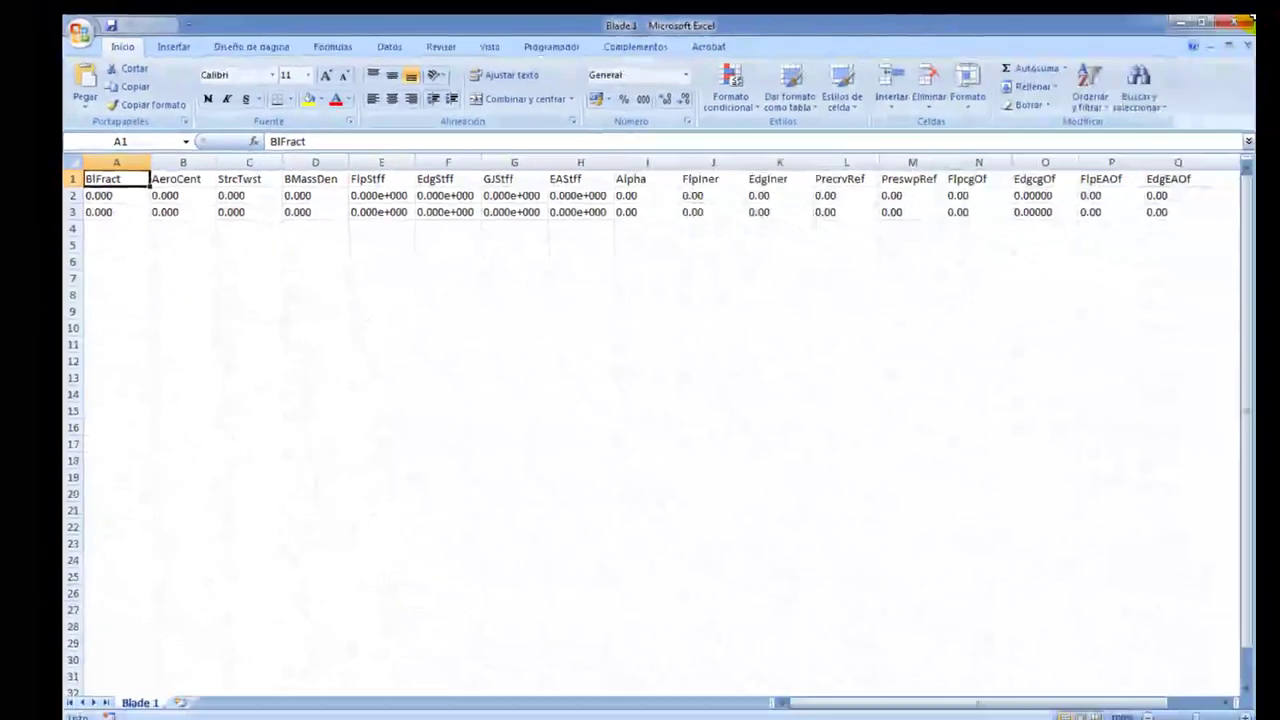
click(1204, 24)
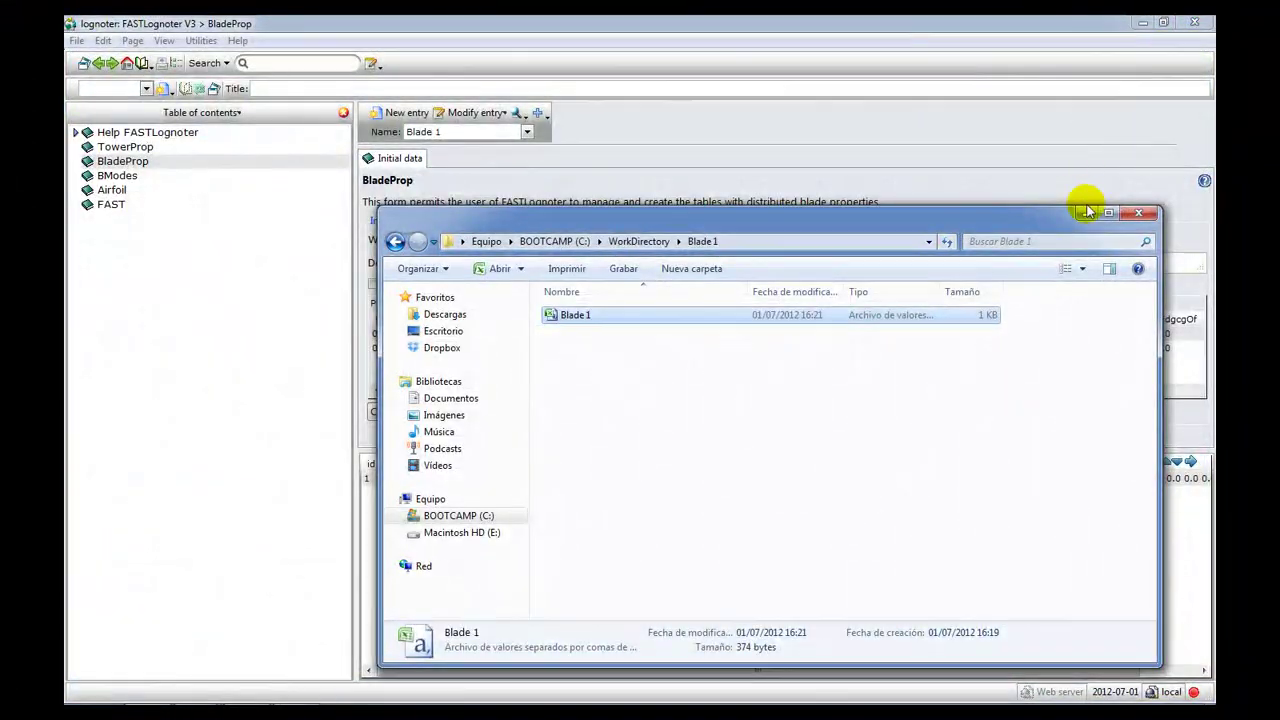
click(1137, 216)
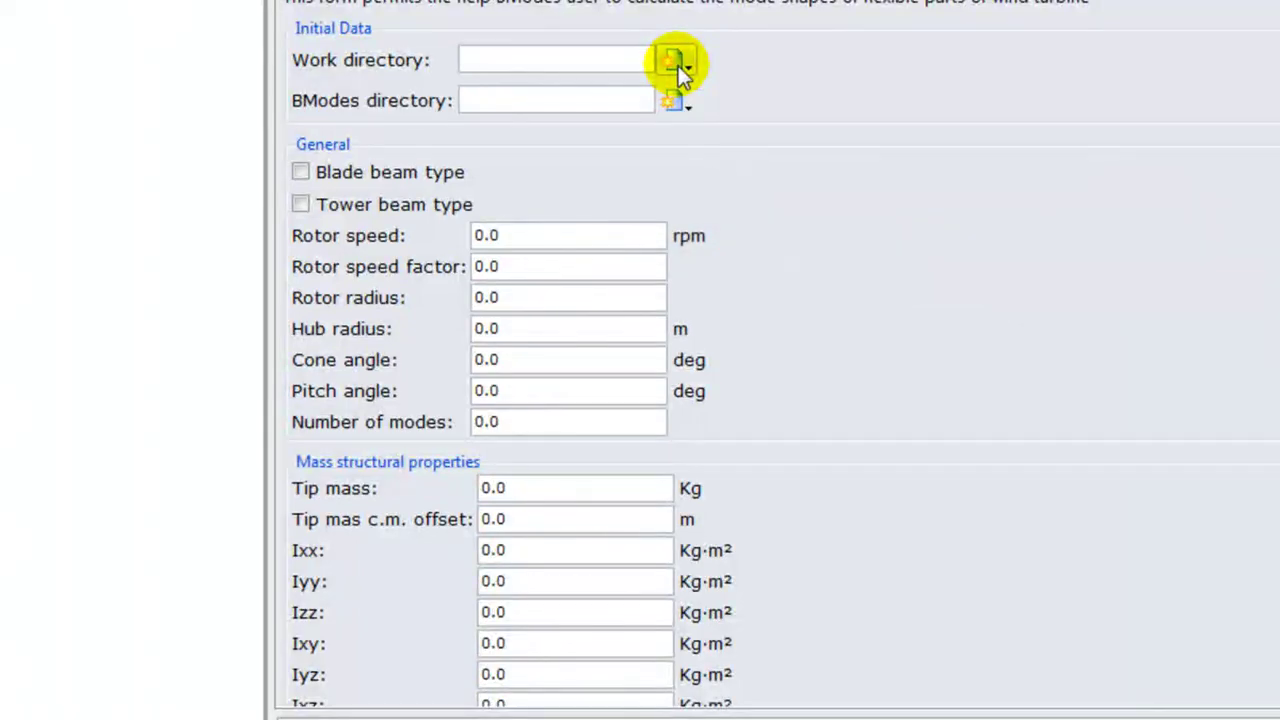
In the BModes form, set the work directory to C:/WorkDirectory and the BModes directory to C:/BModes
click(676, 64)
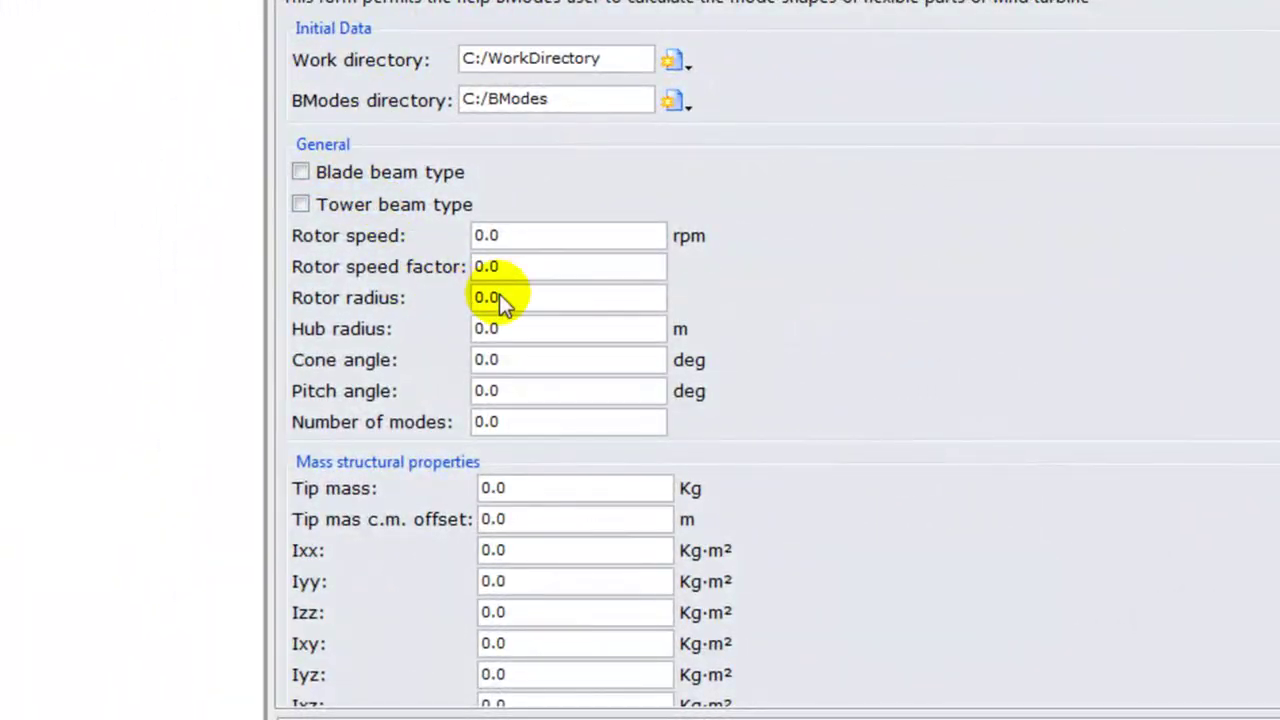
scroll(509, 297, down, 1)
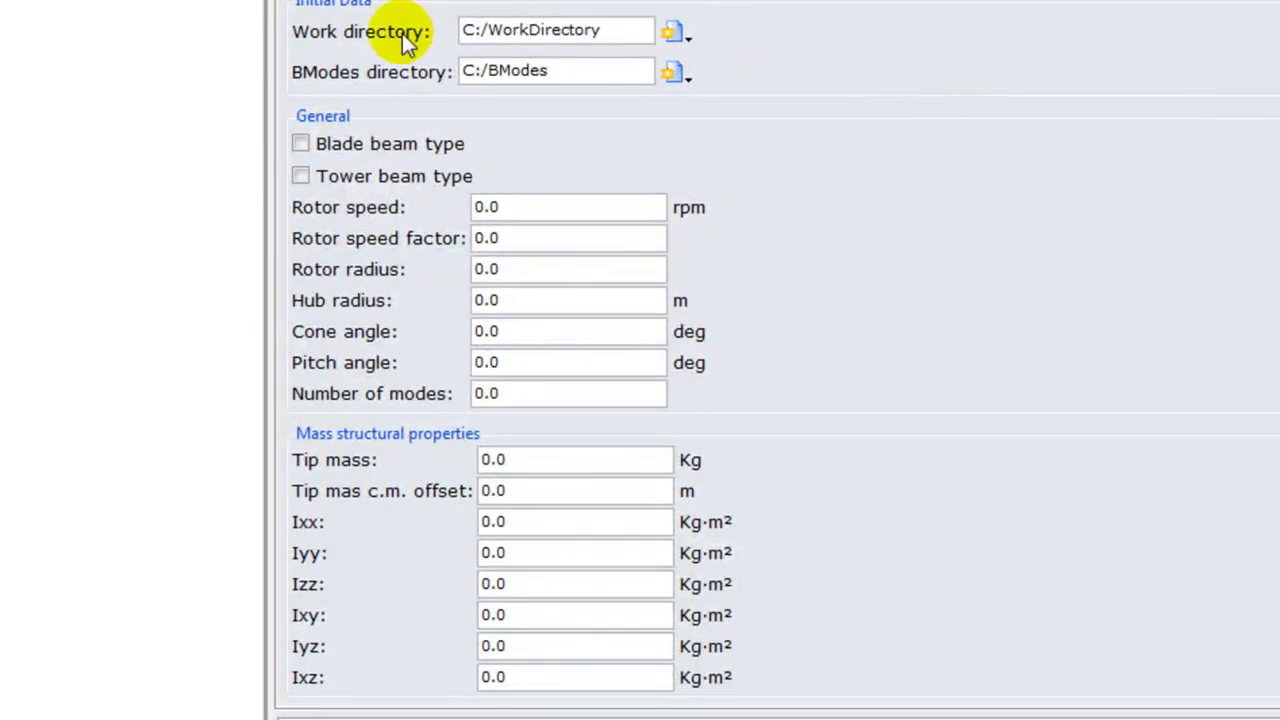
Try the Blade beam type and Tower beam type options, checking the tower's structural properties page, and leave both options off
click(302, 144)
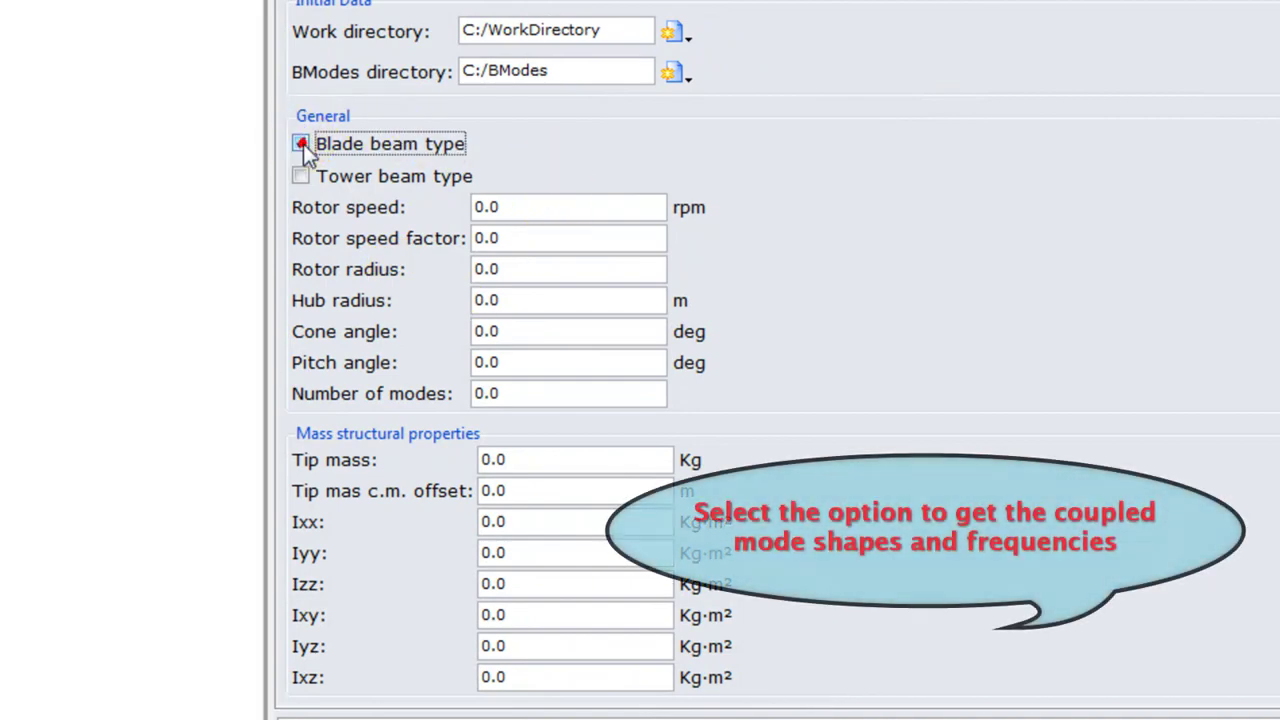
click(301, 144)
click(301, 176)
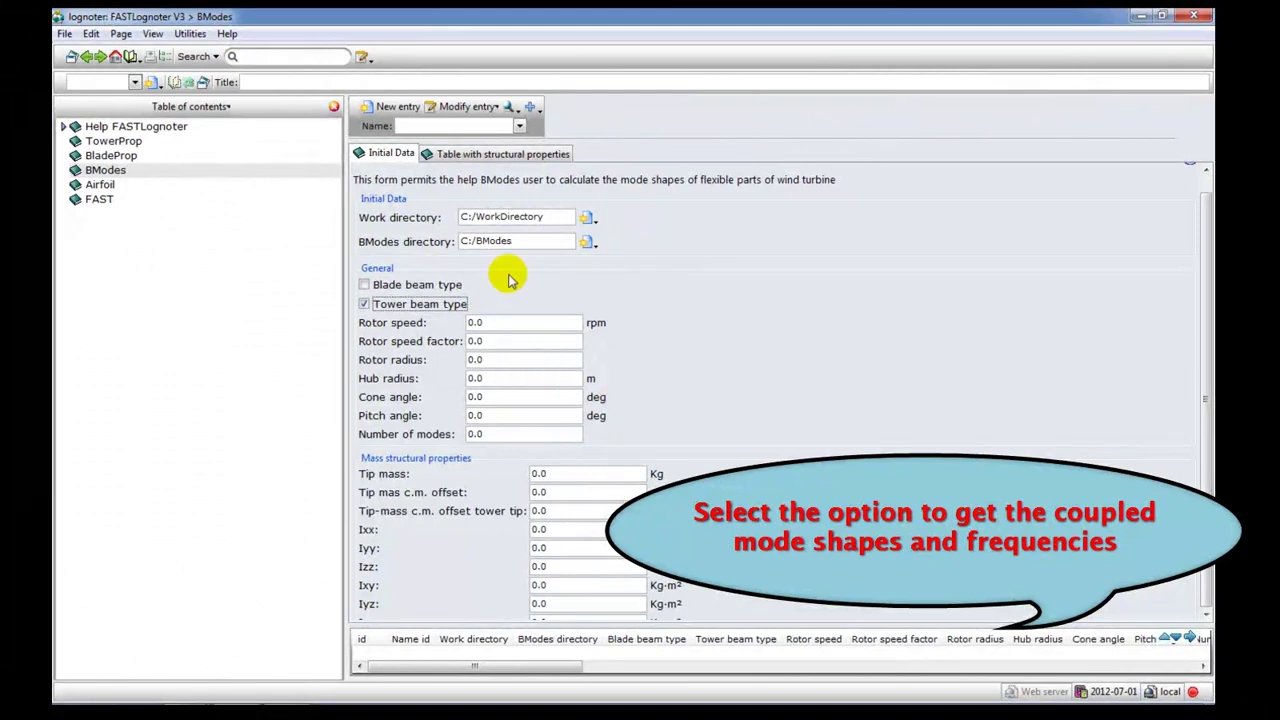
click(505, 152)
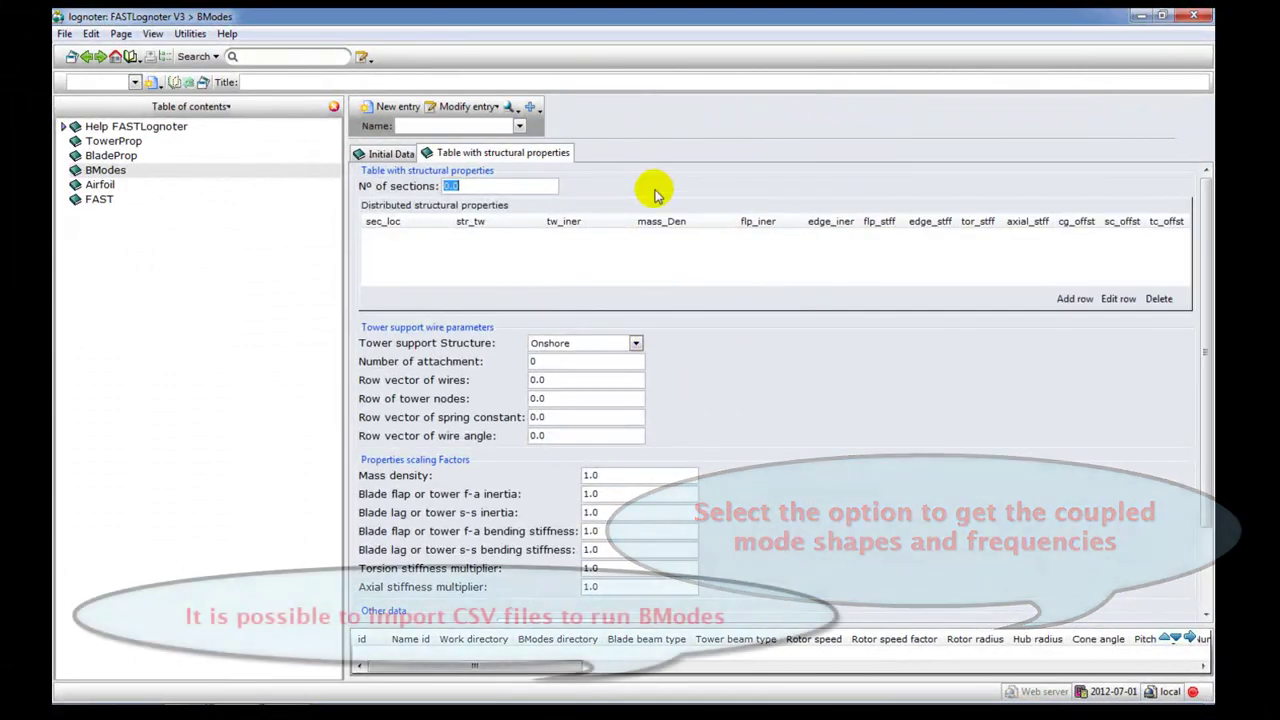
click(383, 155)
click(364, 305)
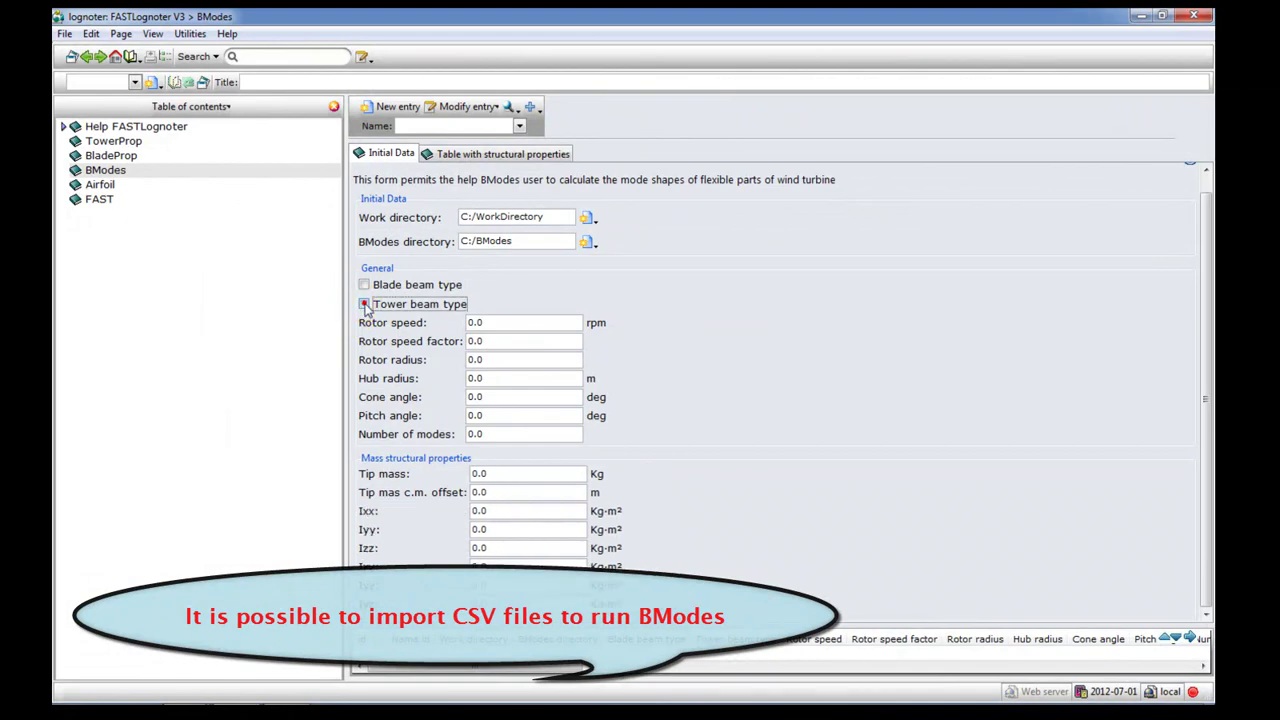
Review the import options of the distributed structural properties table and the scaling factors and other data below it
click(483, 155)
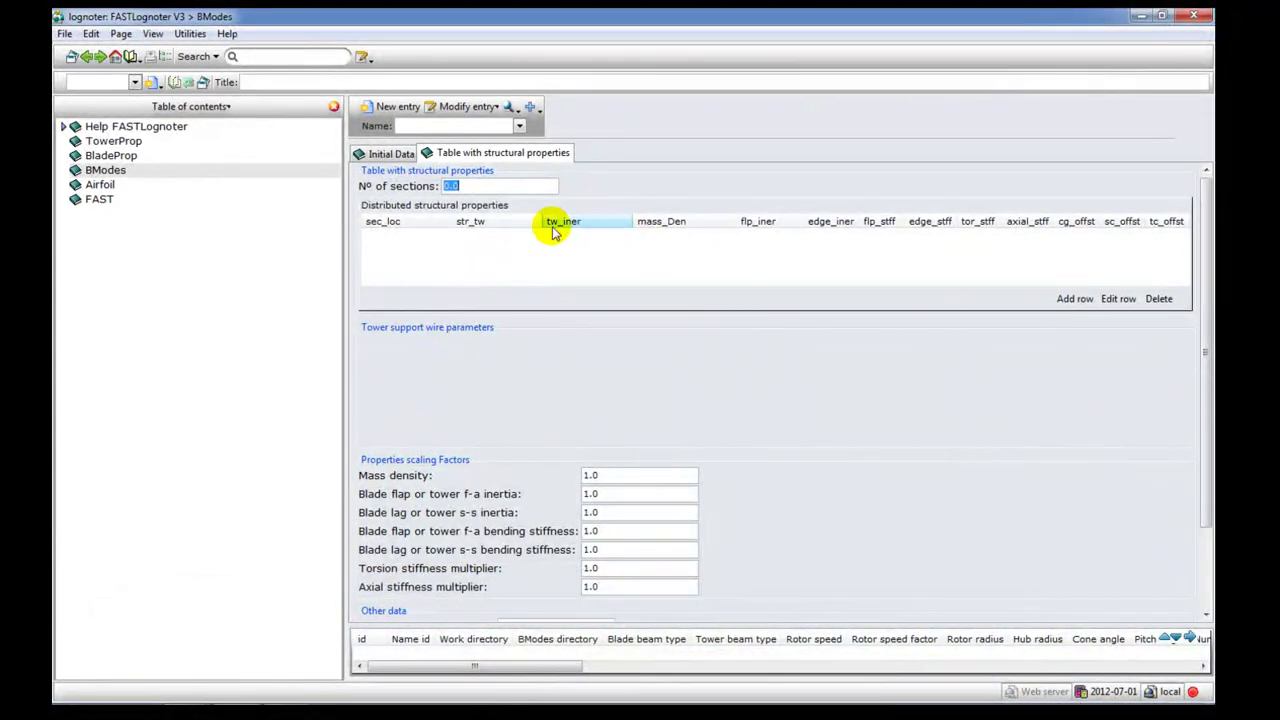
right_click(452, 248)
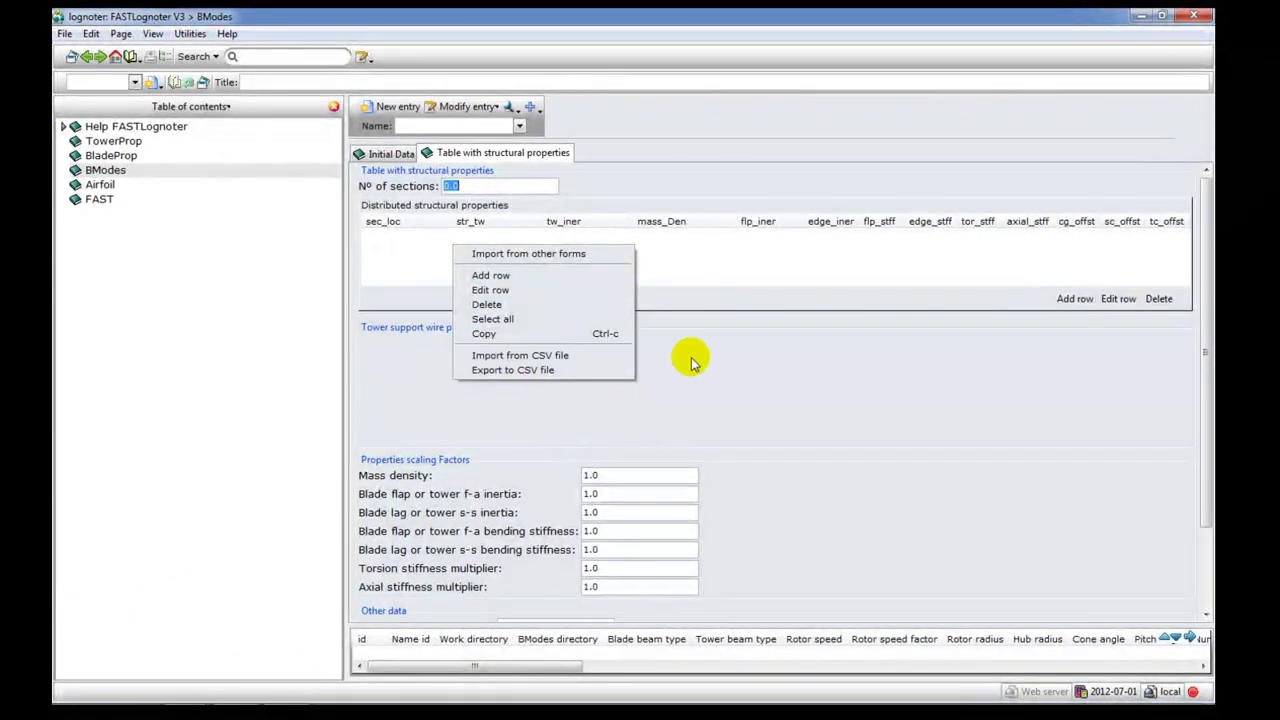
click(745, 364)
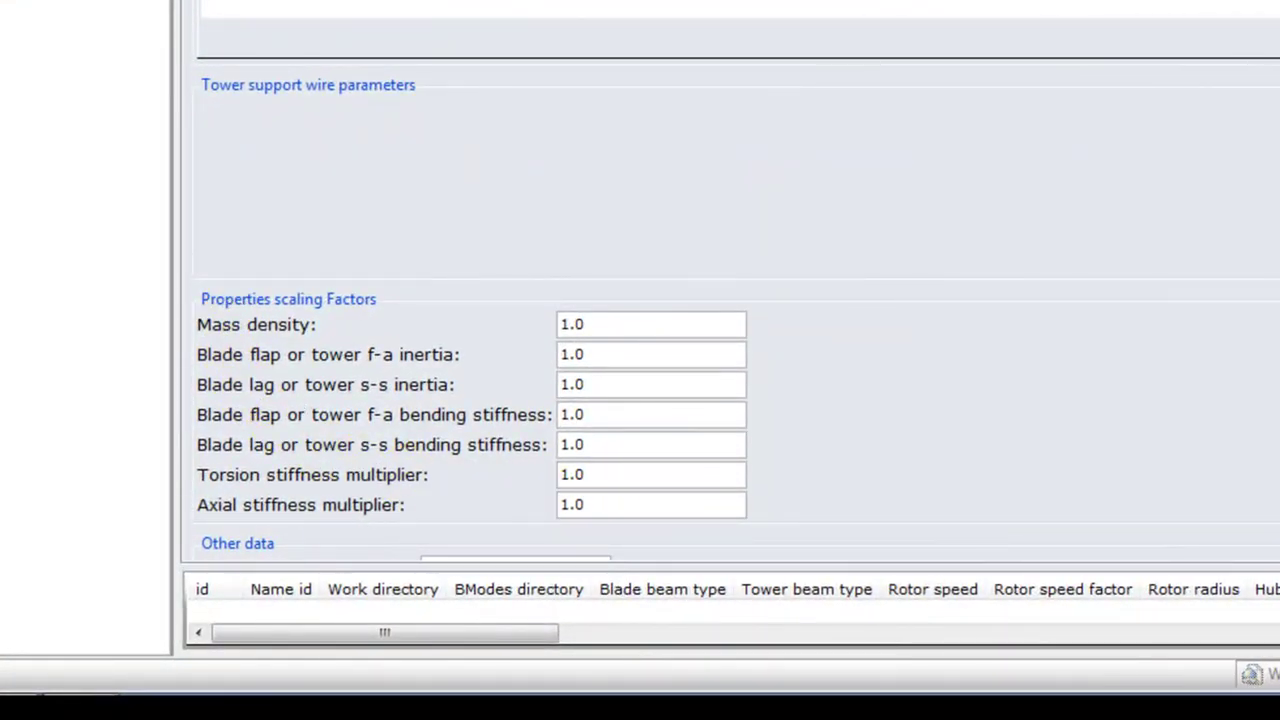
scroll(1170, 460, down, 3)
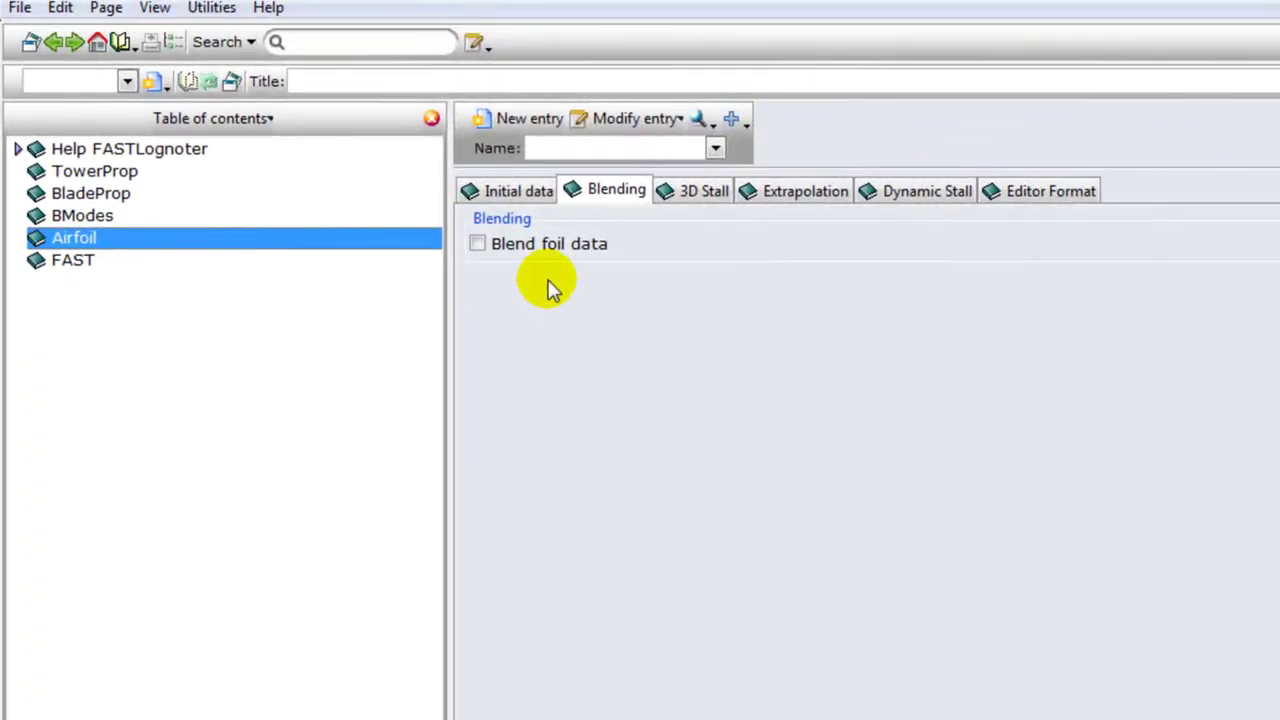
Set the work directory of the Airfoil form to C:/WorkDirectory
click(540, 190)
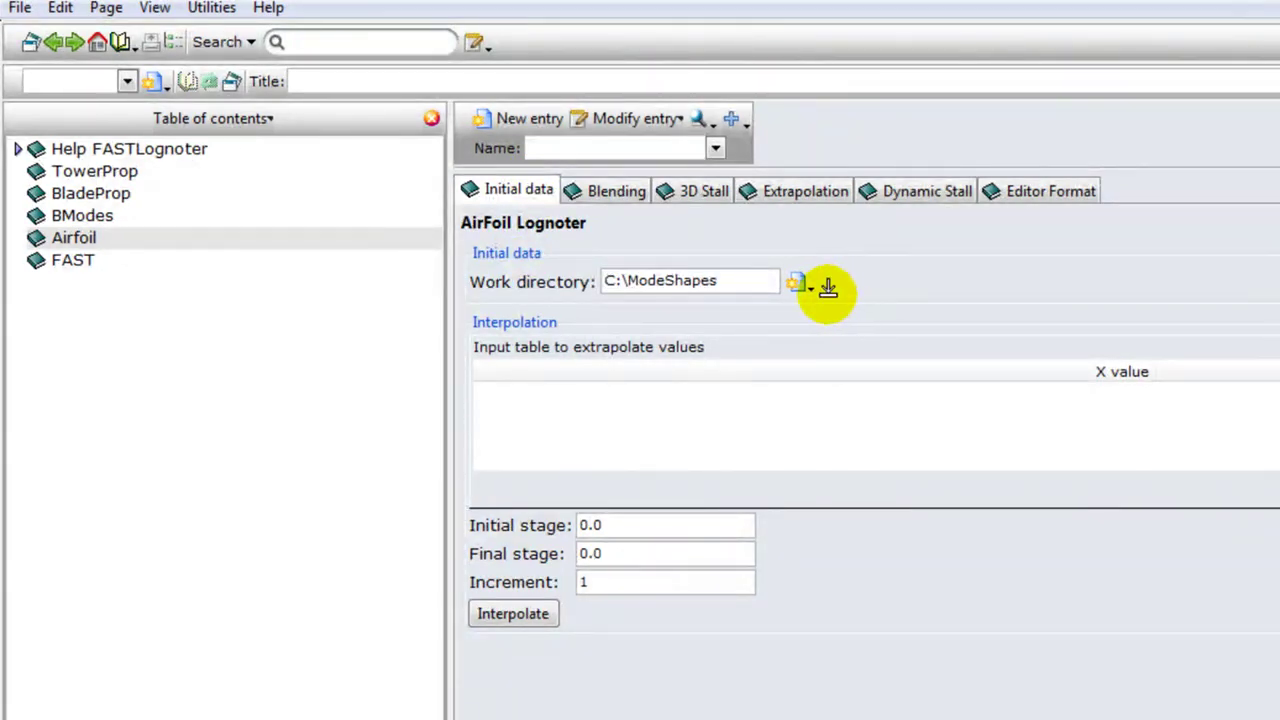
click(797, 282)
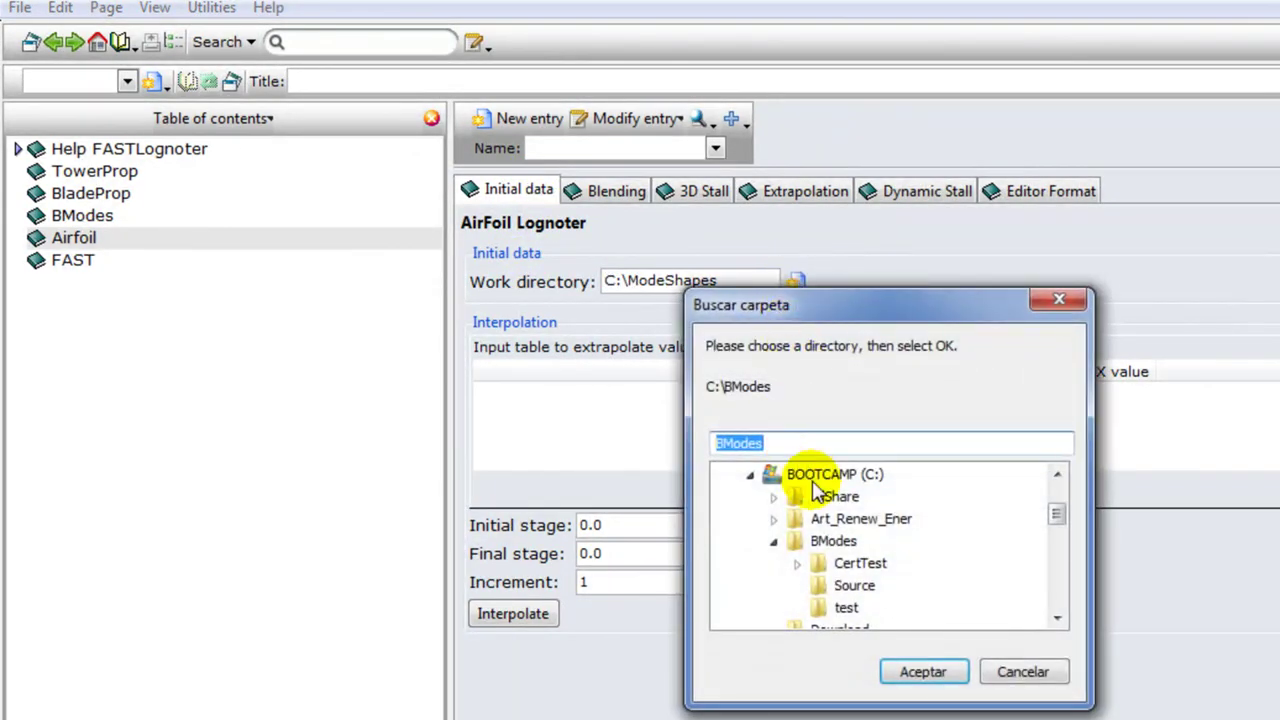
click(773, 541)
scroll(900, 550, down, 3)
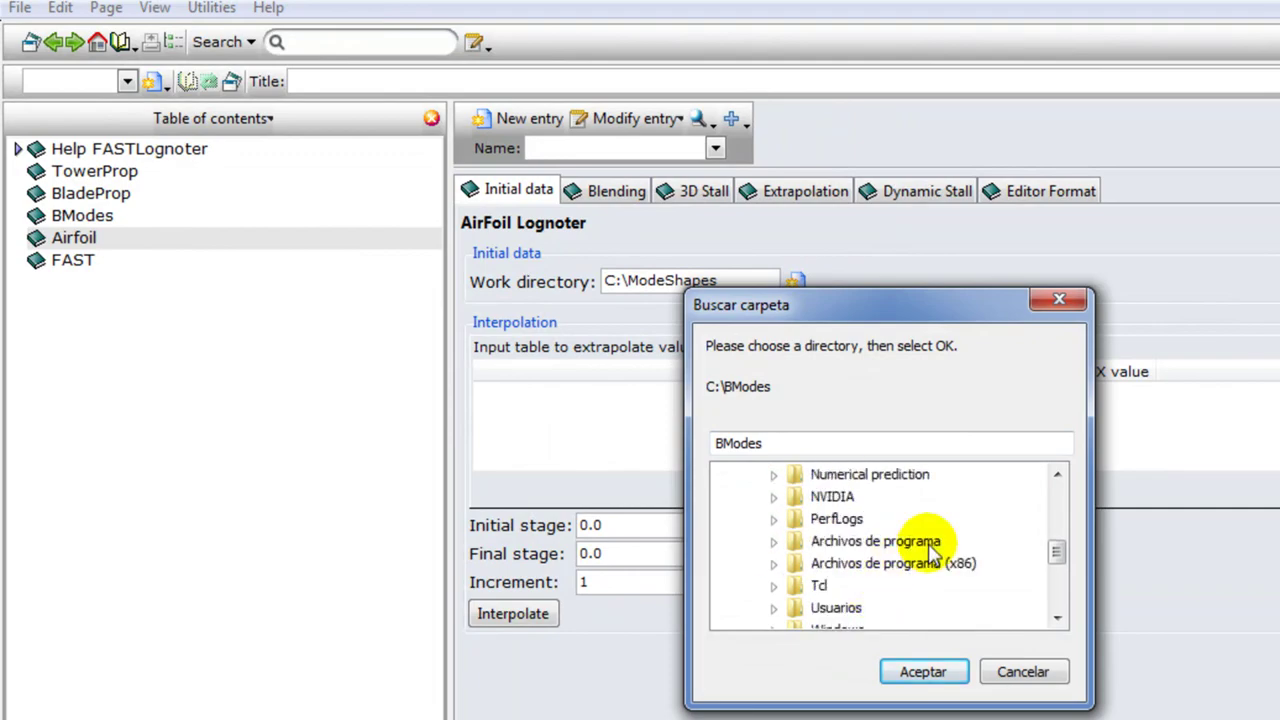
scroll(860, 580, down, 5)
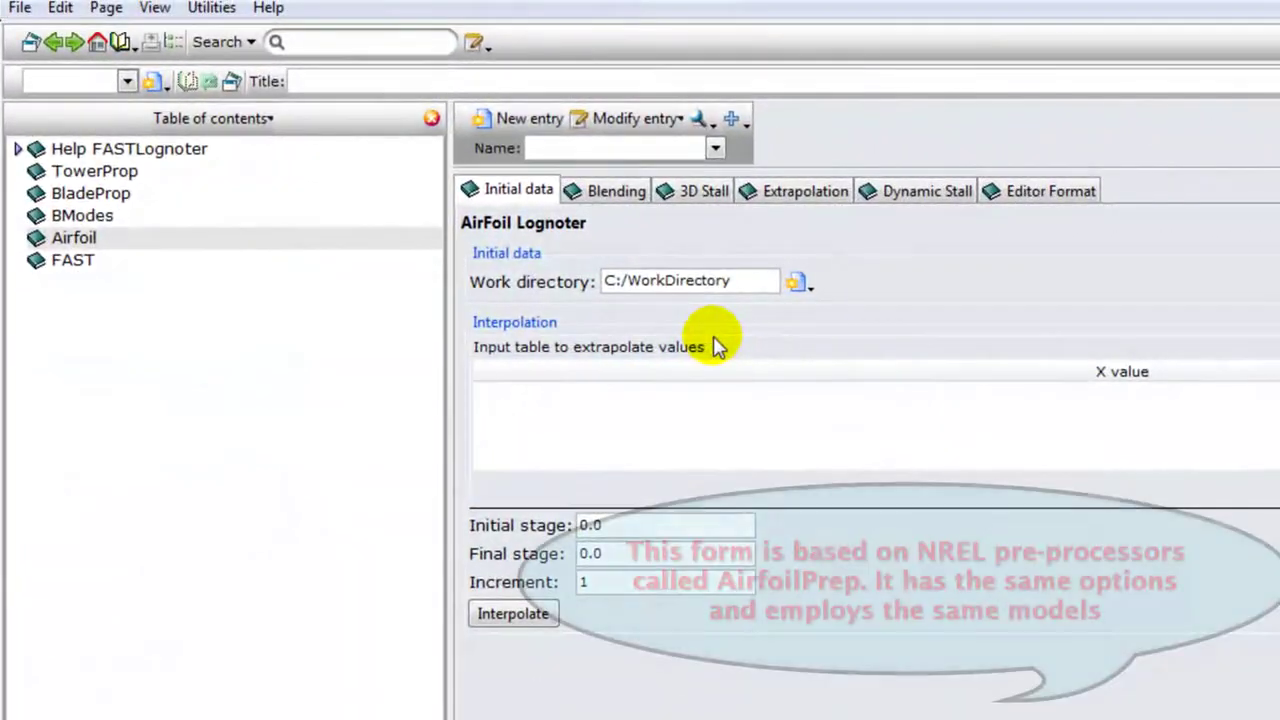
Examine the Airfoil form's Blending settings with Blend foil data briefly enabled, and its 3D Stall and Extrapolation settings
click(625, 370)
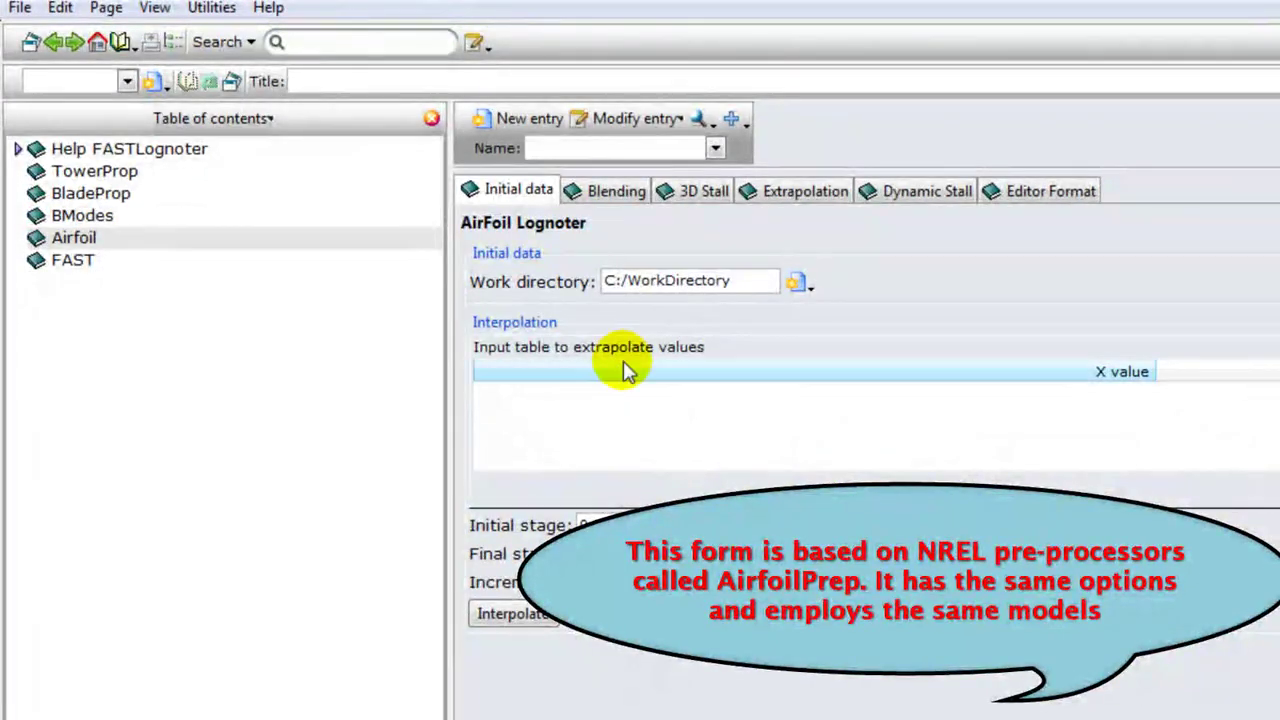
click(610, 193)
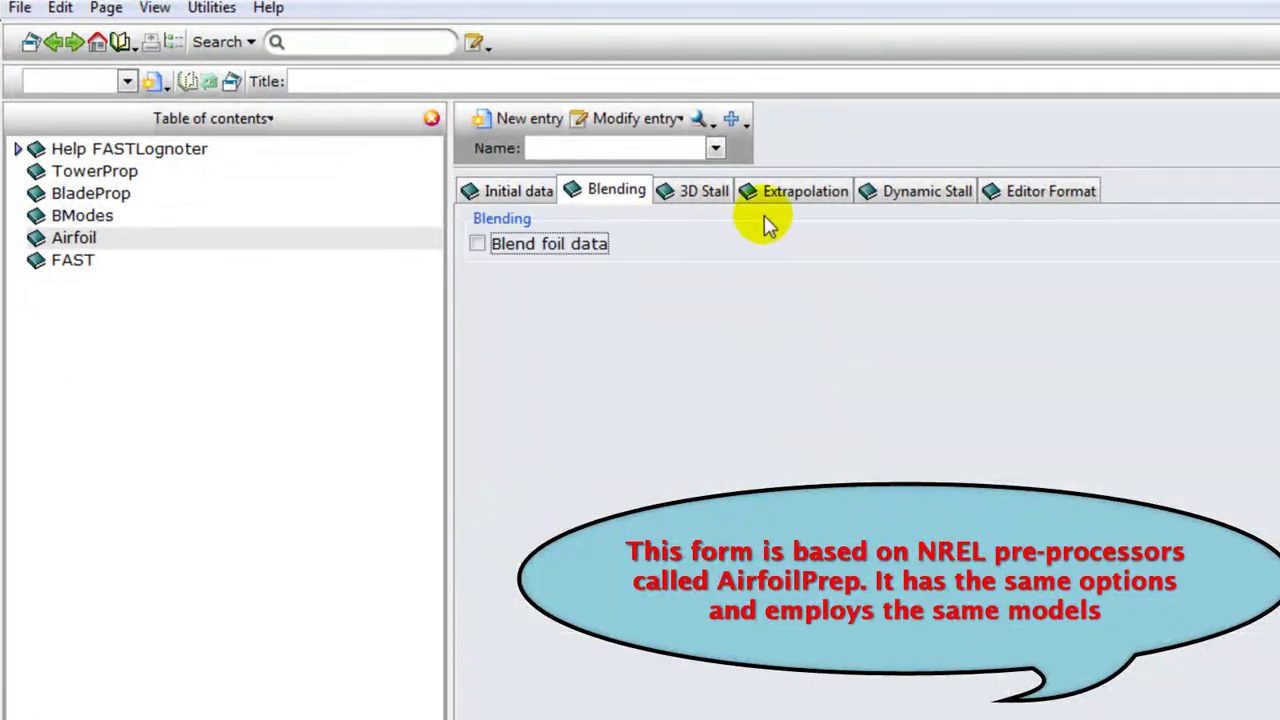
click(477, 243)
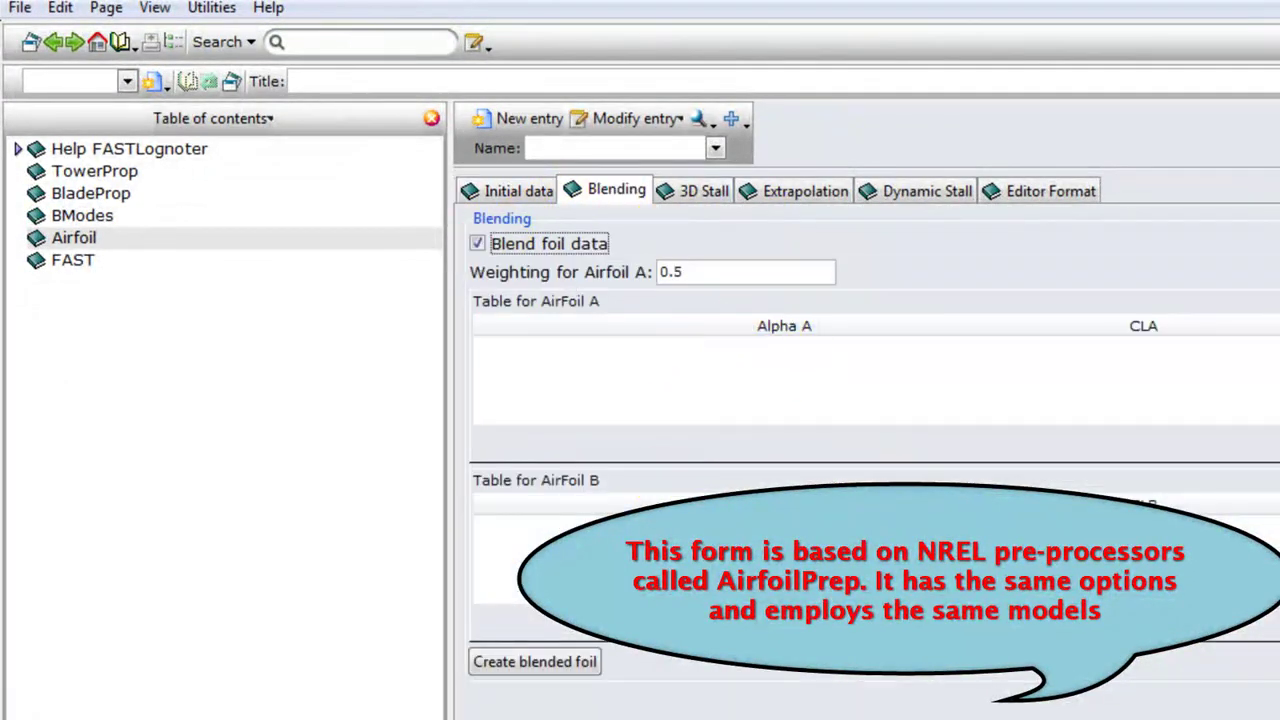
click(477, 243)
click(719, 191)
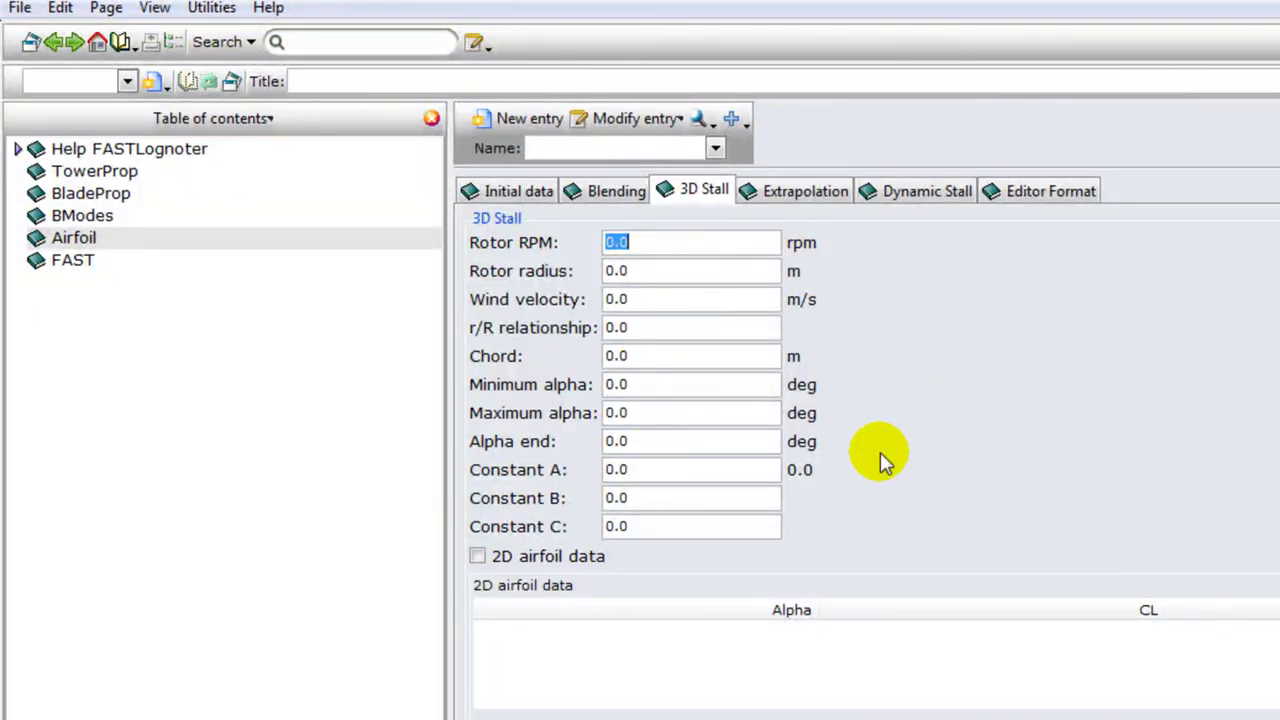
click(802, 191)
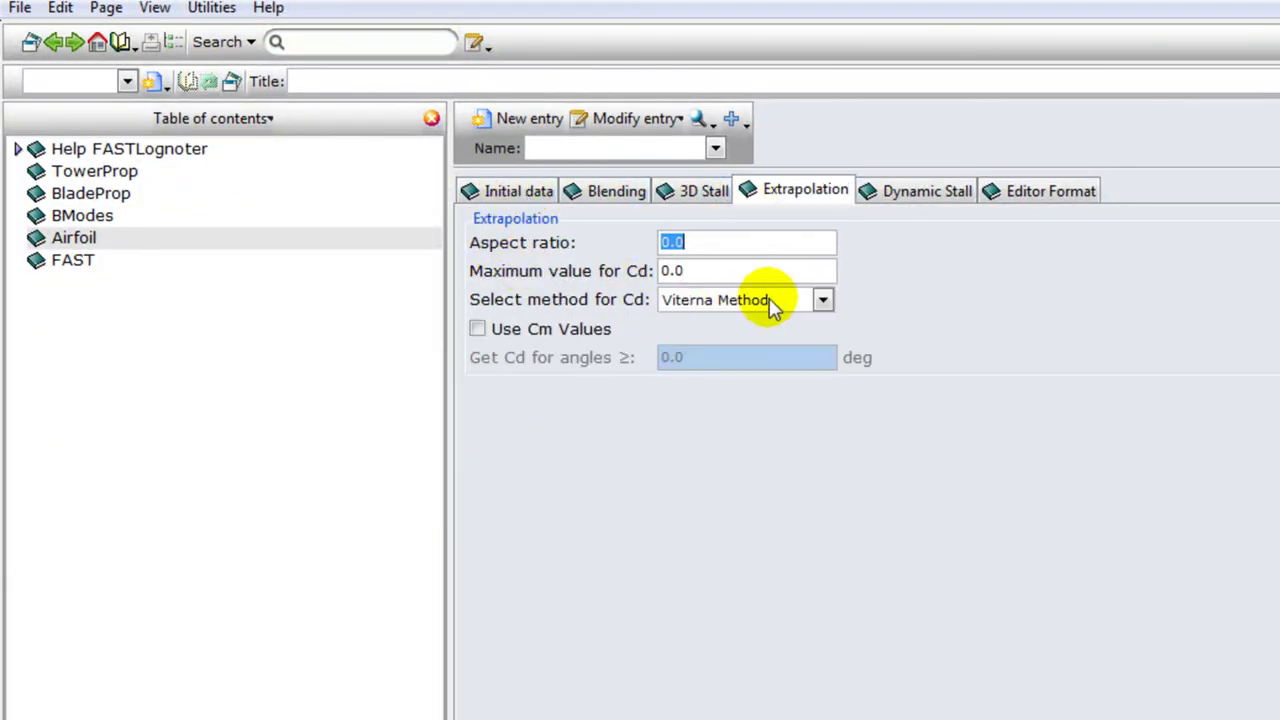
Examine the Airfoil form's Extrapolation options, trying Flat Plate for Cd and Use Cm Values, and its Dynamic Stall and Editor Format settings
click(824, 302)
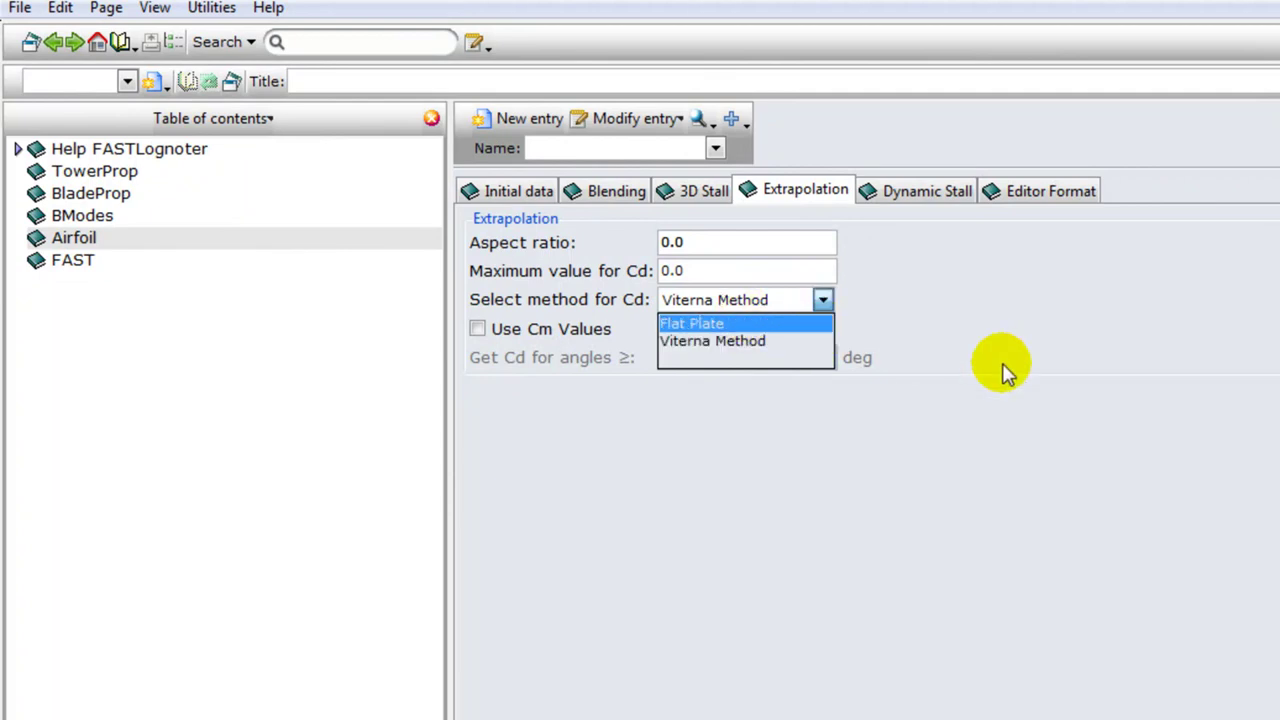
click(1106, 358)
click(476, 329)
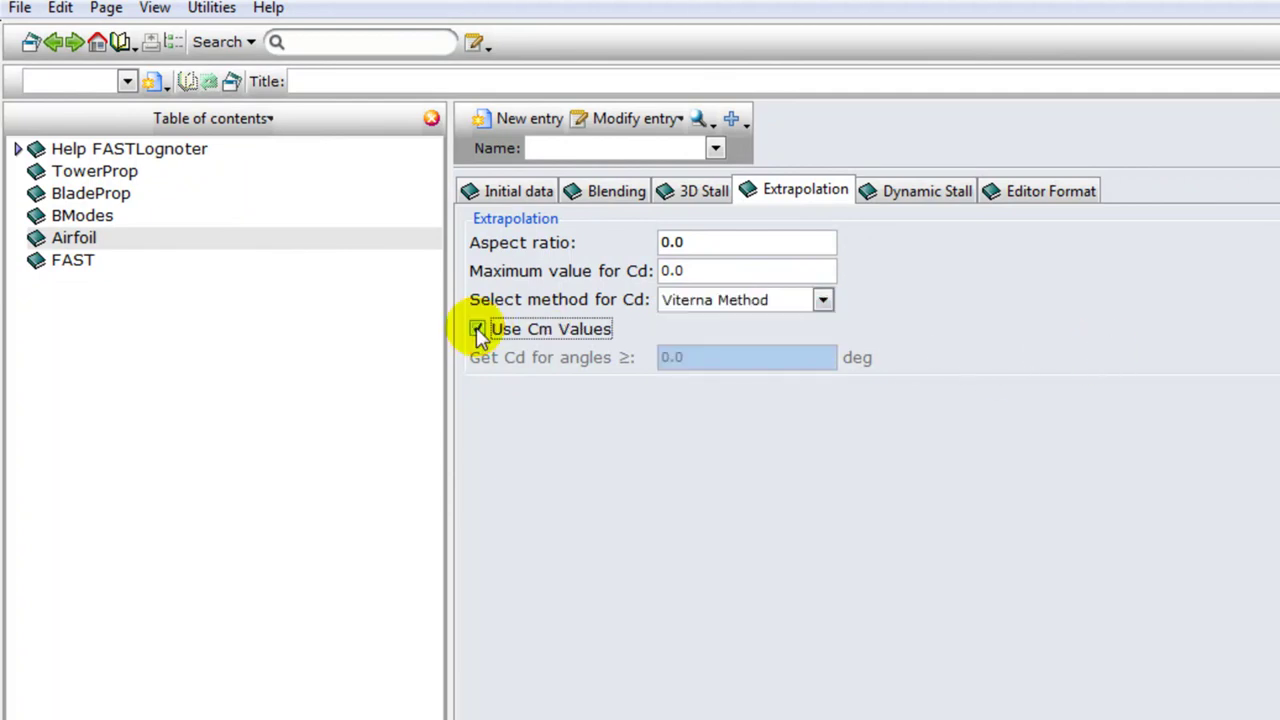
click(821, 299)
click(778, 324)
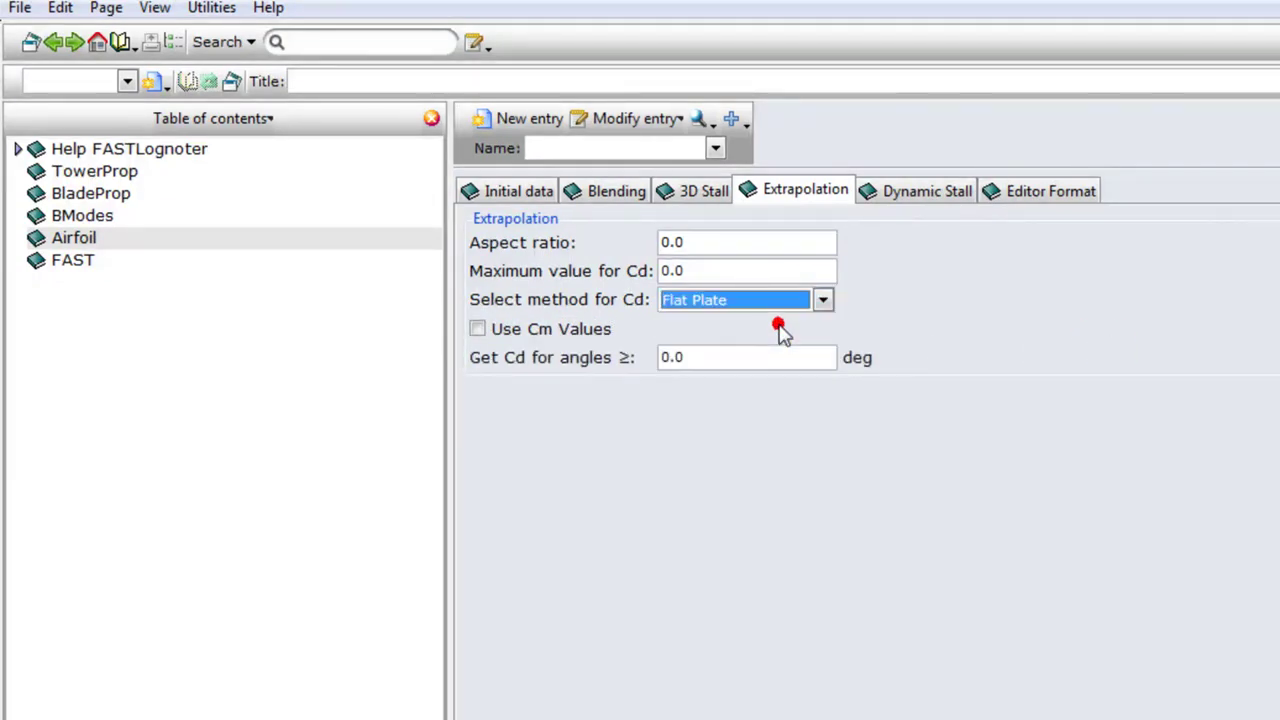
click(476, 329)
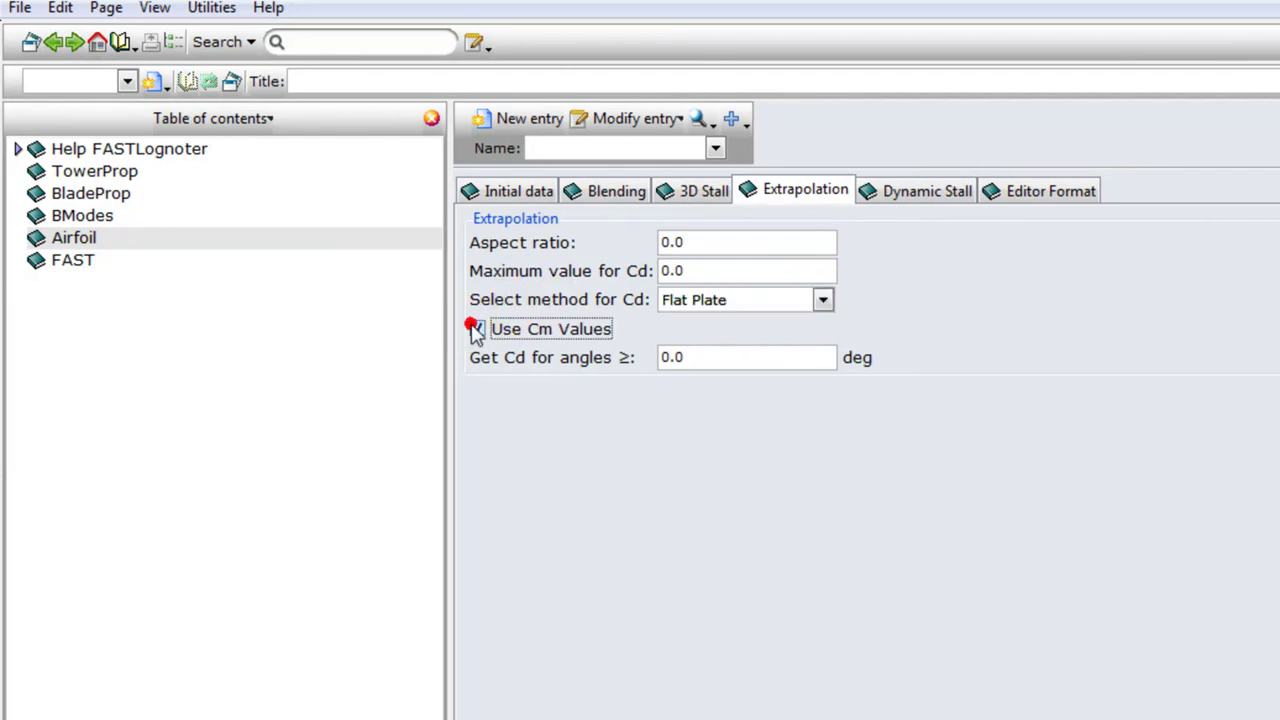
click(927, 188)
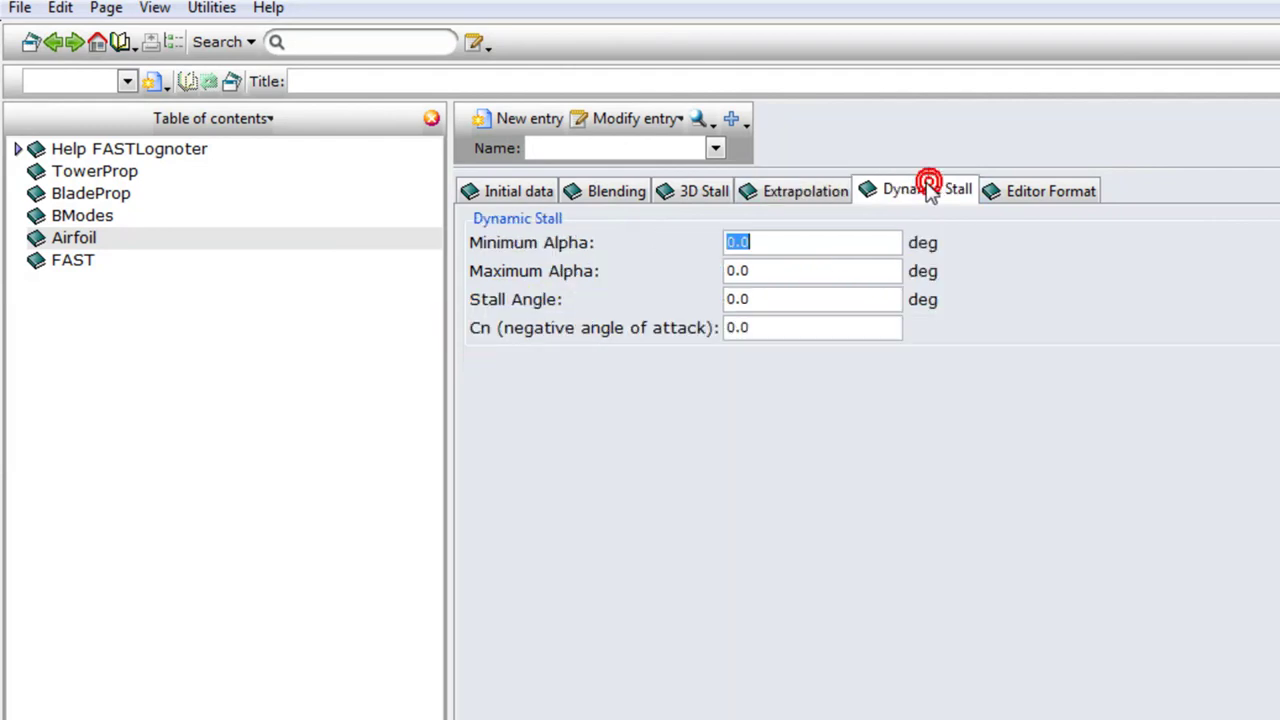
click(1036, 196)
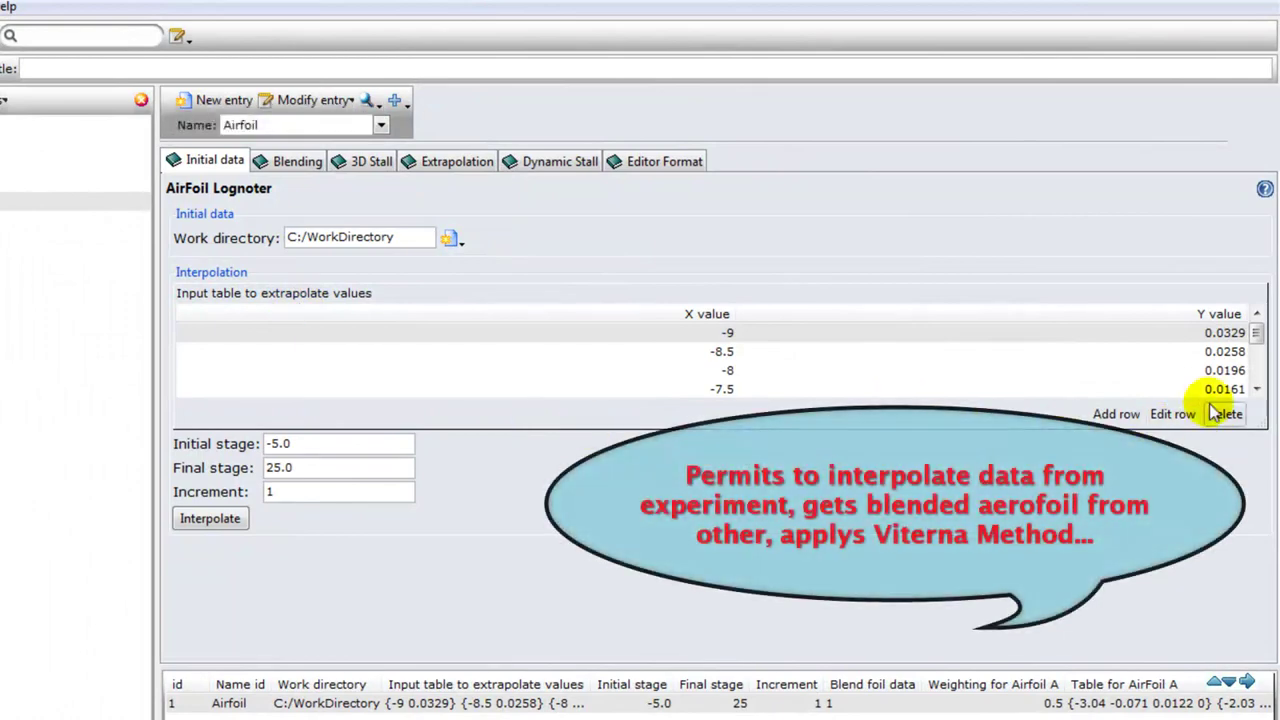
Run the interpolation of the Airfoil entry's input table, and create the blended foil from the AirFoil A and B tables
click(212, 520)
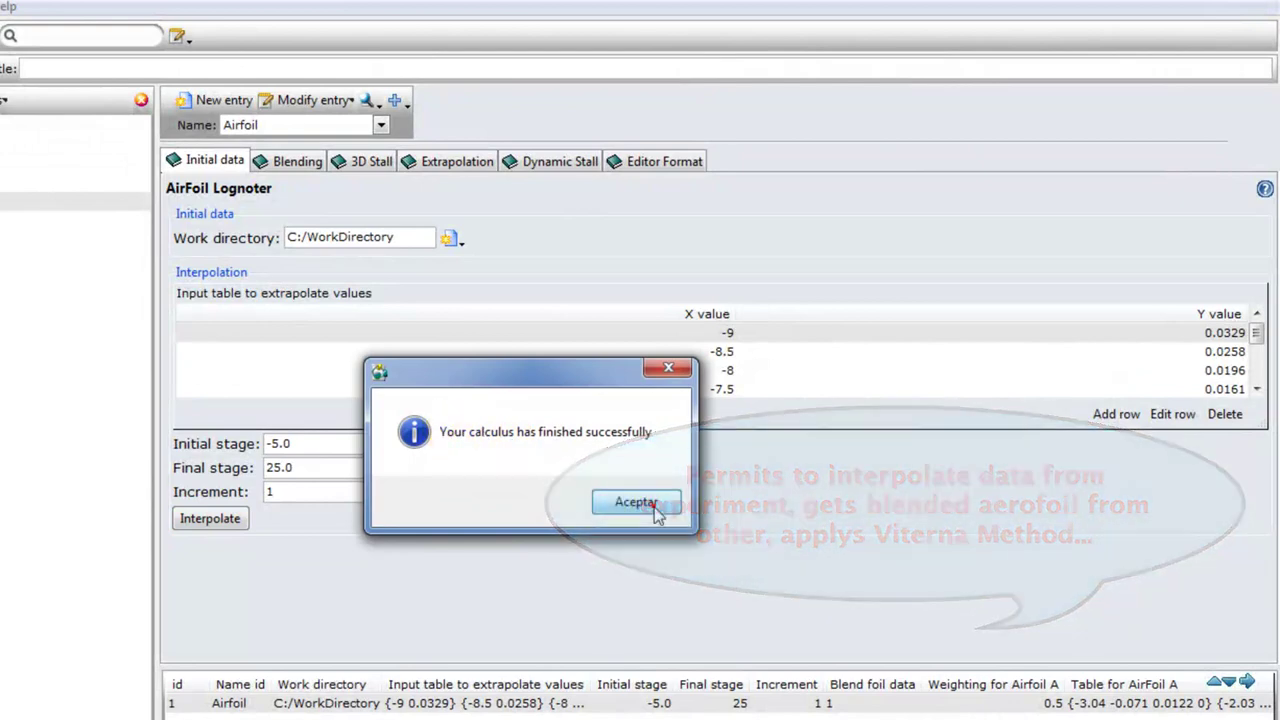
click(645, 506)
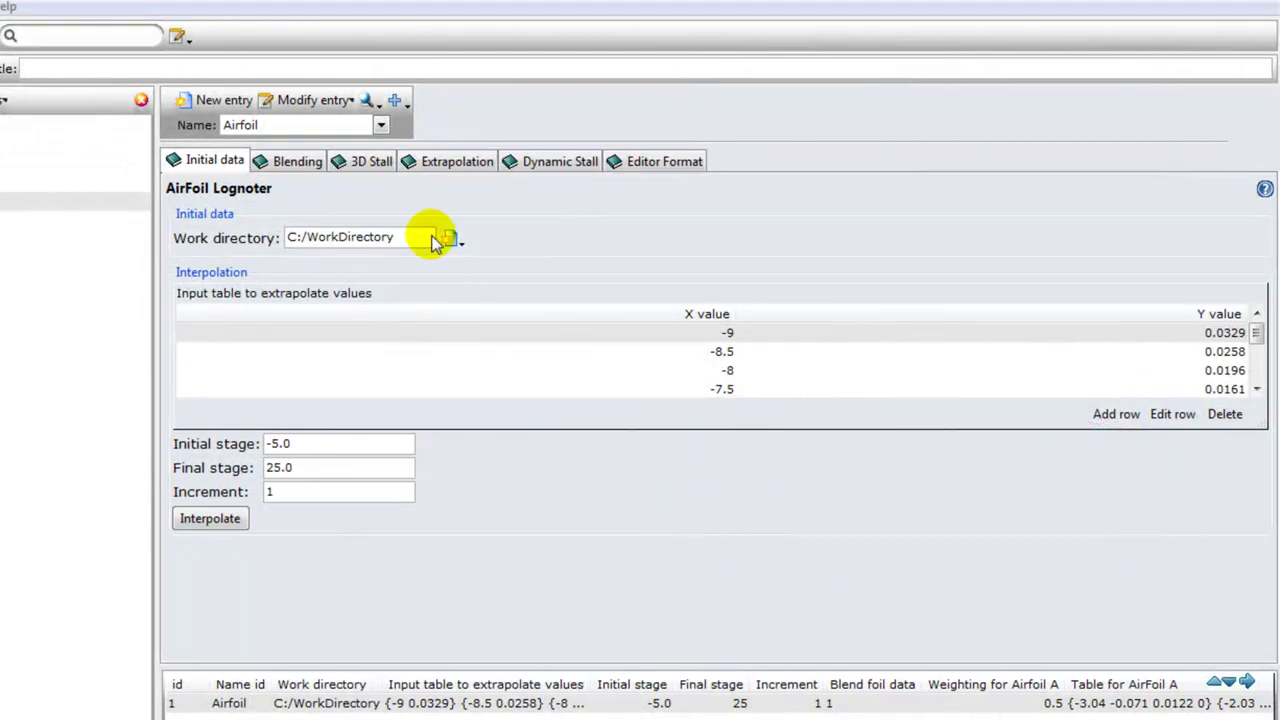
click(300, 162)
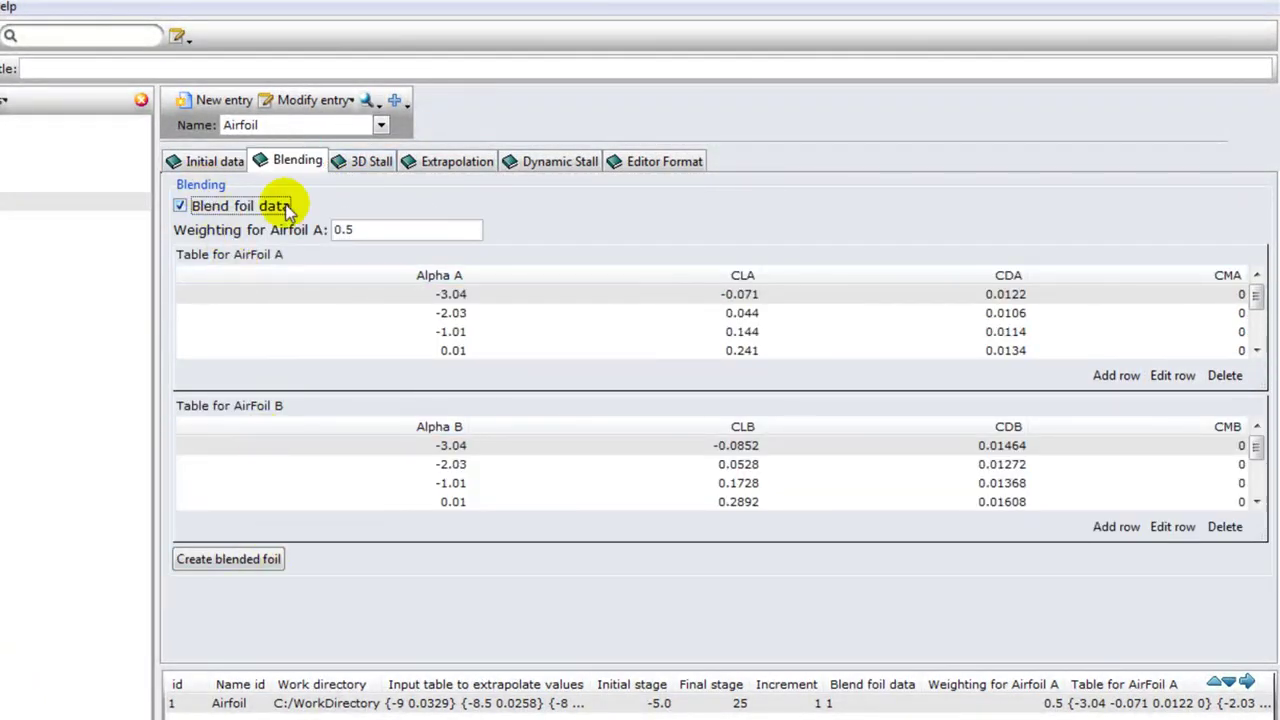
click(284, 563)
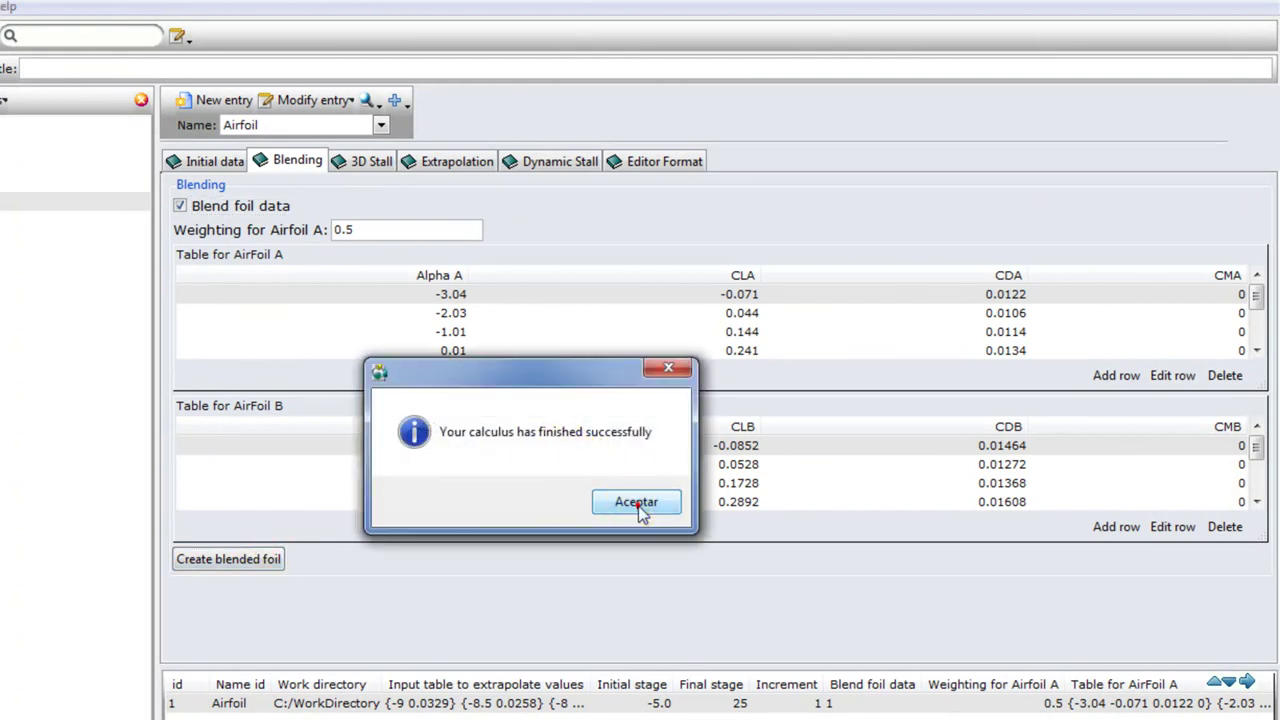
click(636, 503)
Review the Airfoil entry's 3D Stall, Extrapolation and Dynamic Stall parameters, including the available methods for Cd
click(355, 160)
click(436, 164)
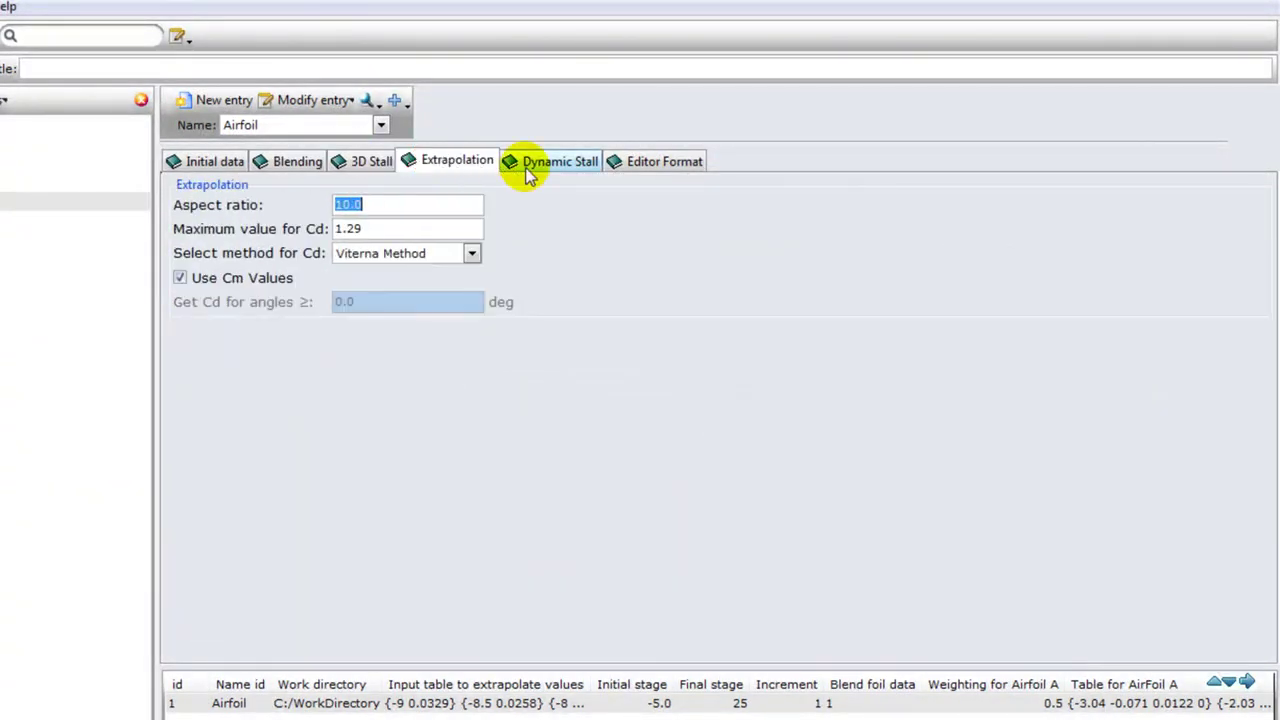
click(366, 164)
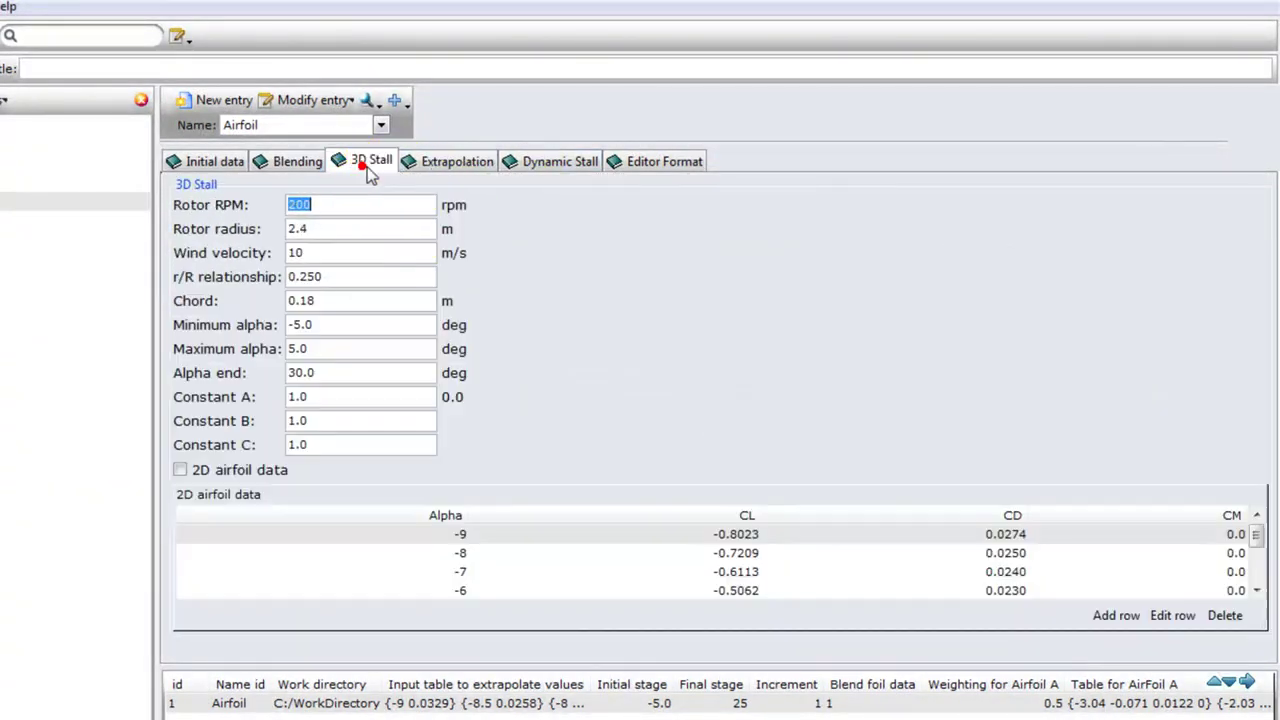
click(464, 162)
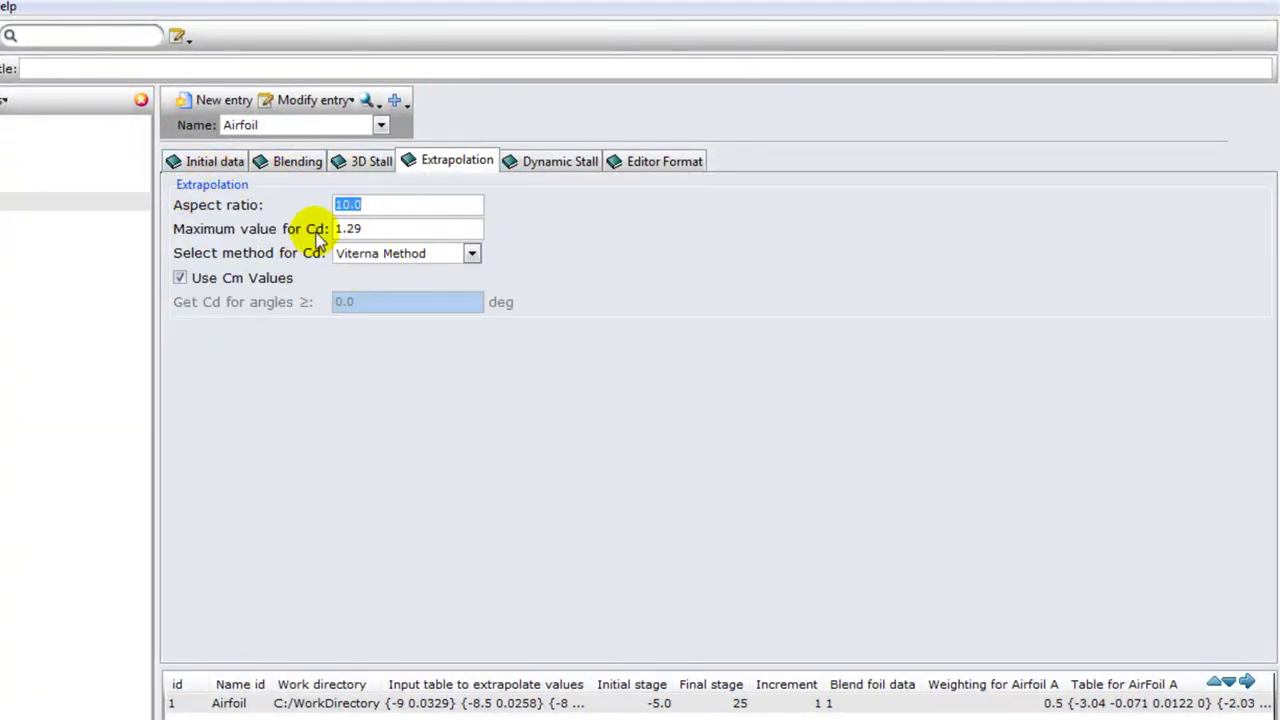
click(473, 256)
click(473, 256)
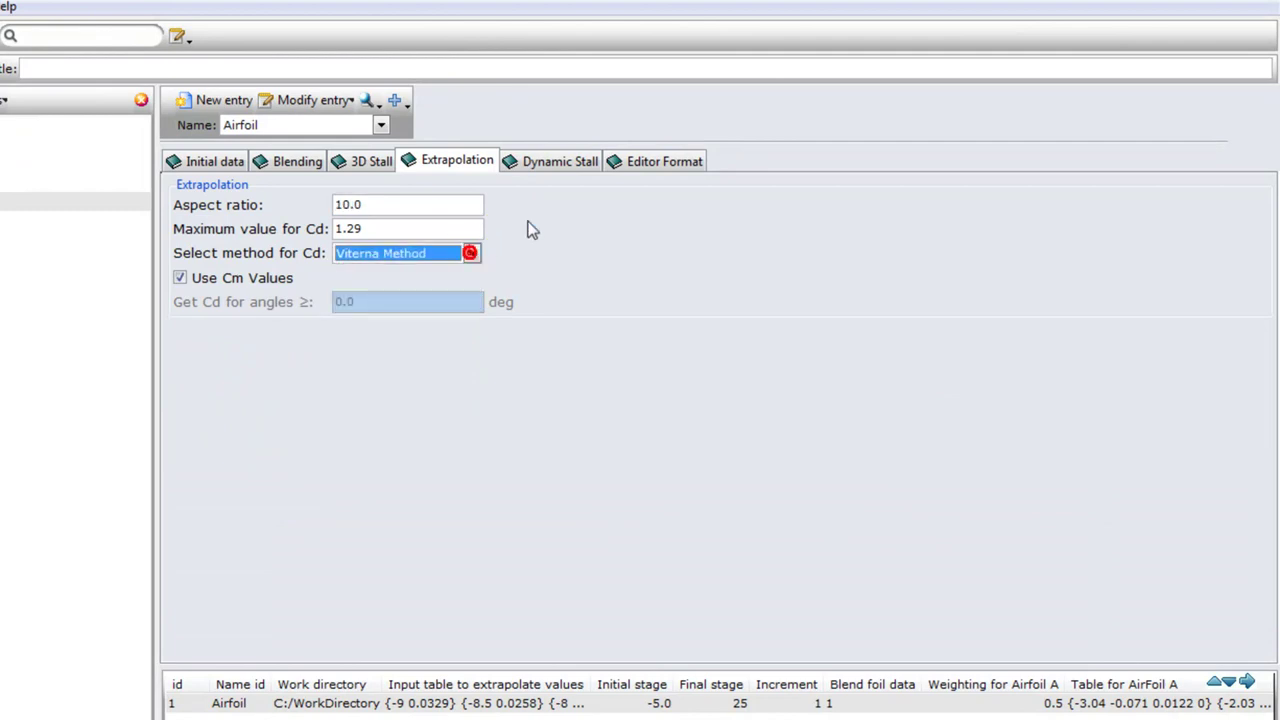
click(563, 163)
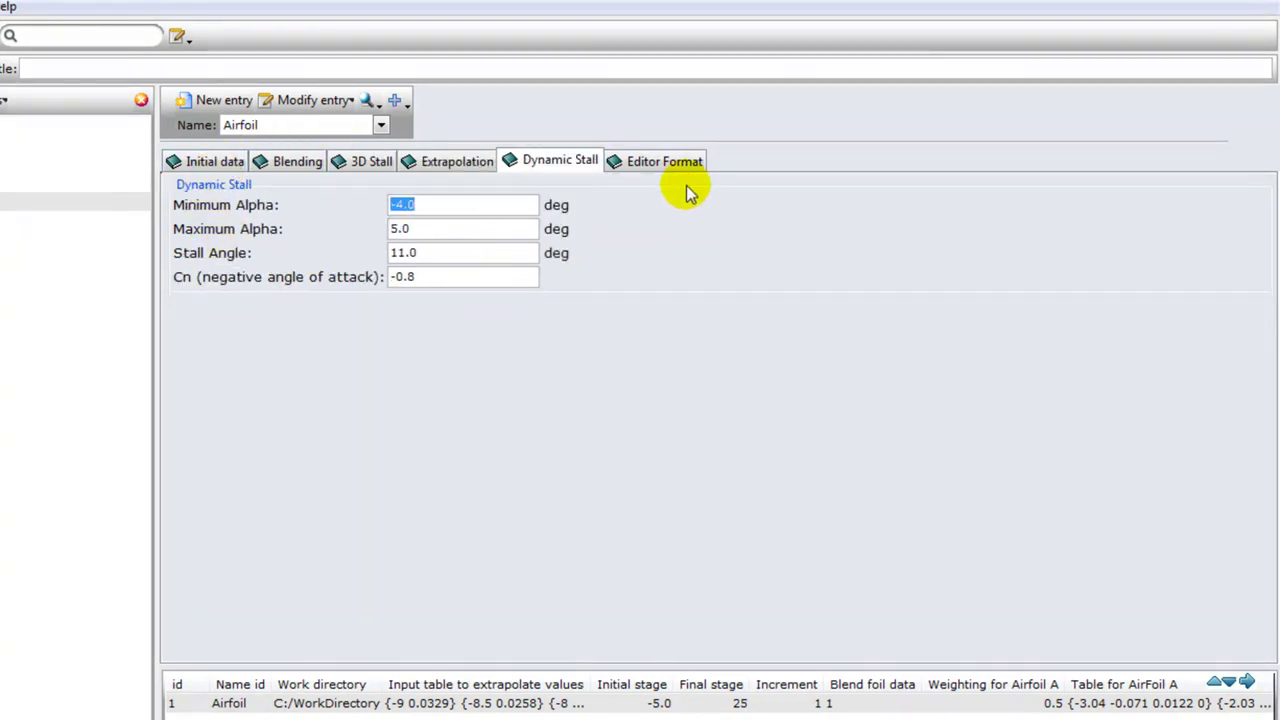
Create the Airfoil entry's output file and plot its results, switching the graph to Drag coefficient Cd
click(668, 161)
click(248, 209)
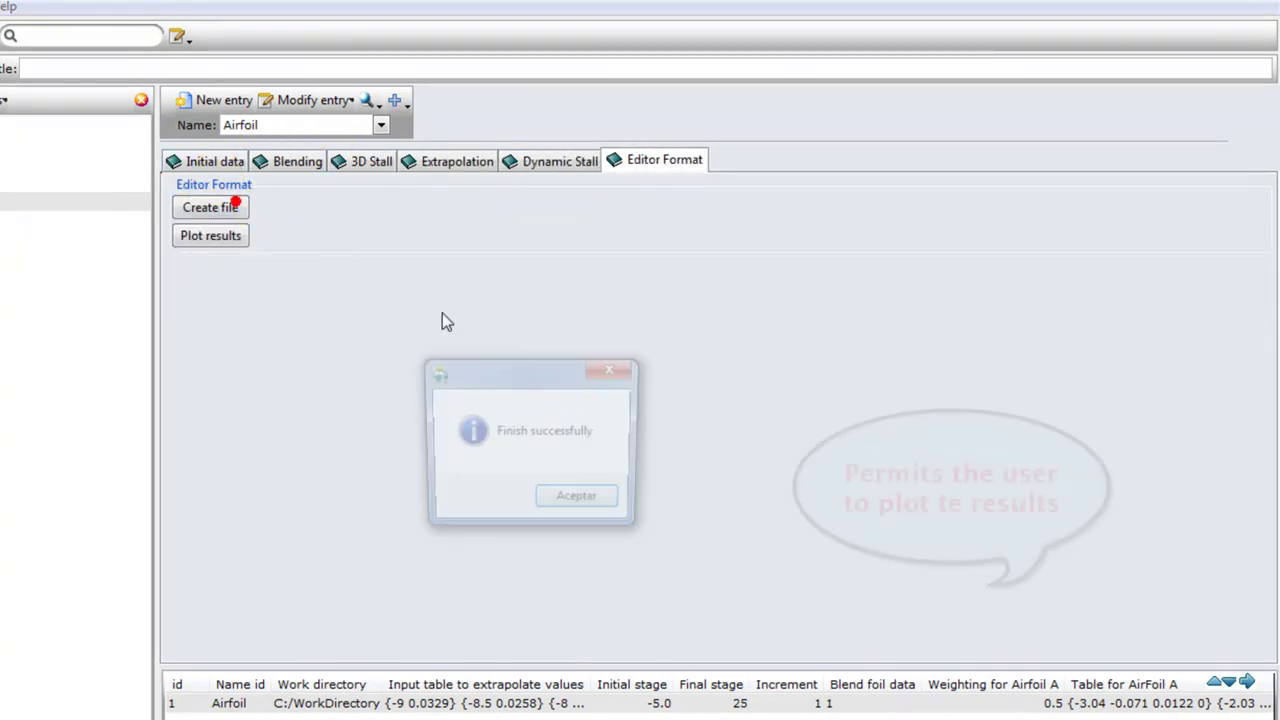
click(595, 497)
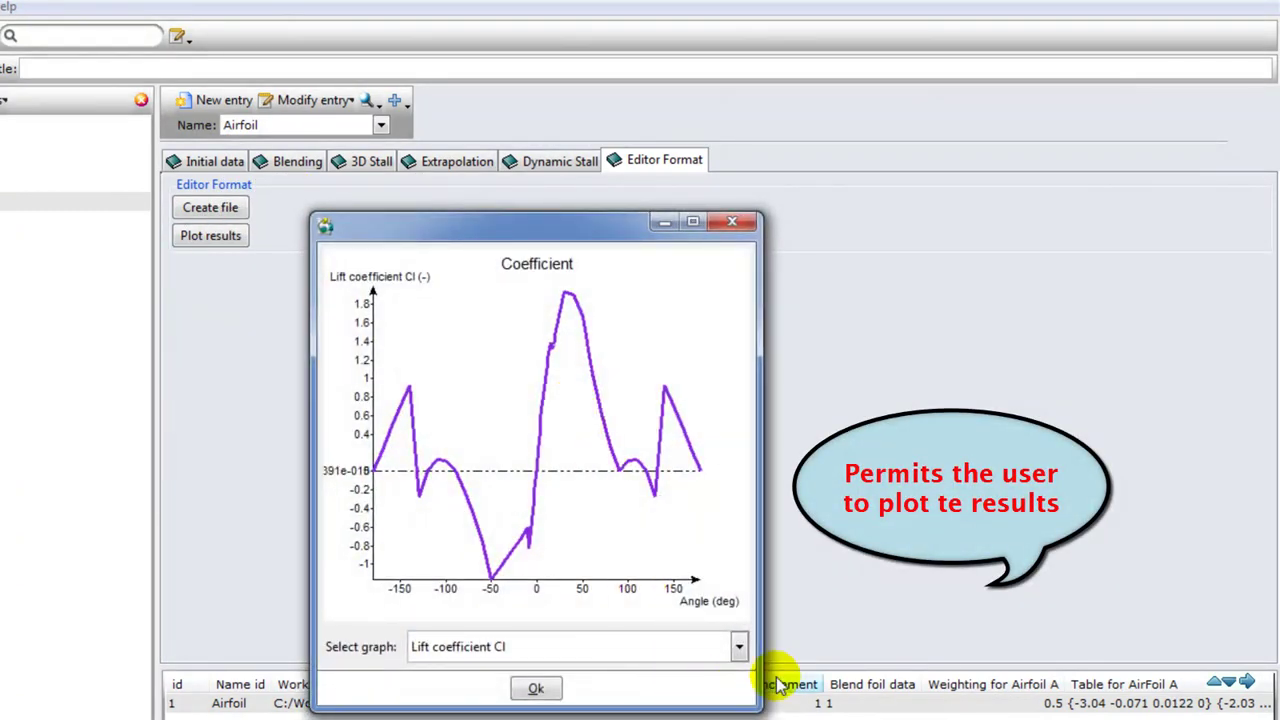
click(740, 650)
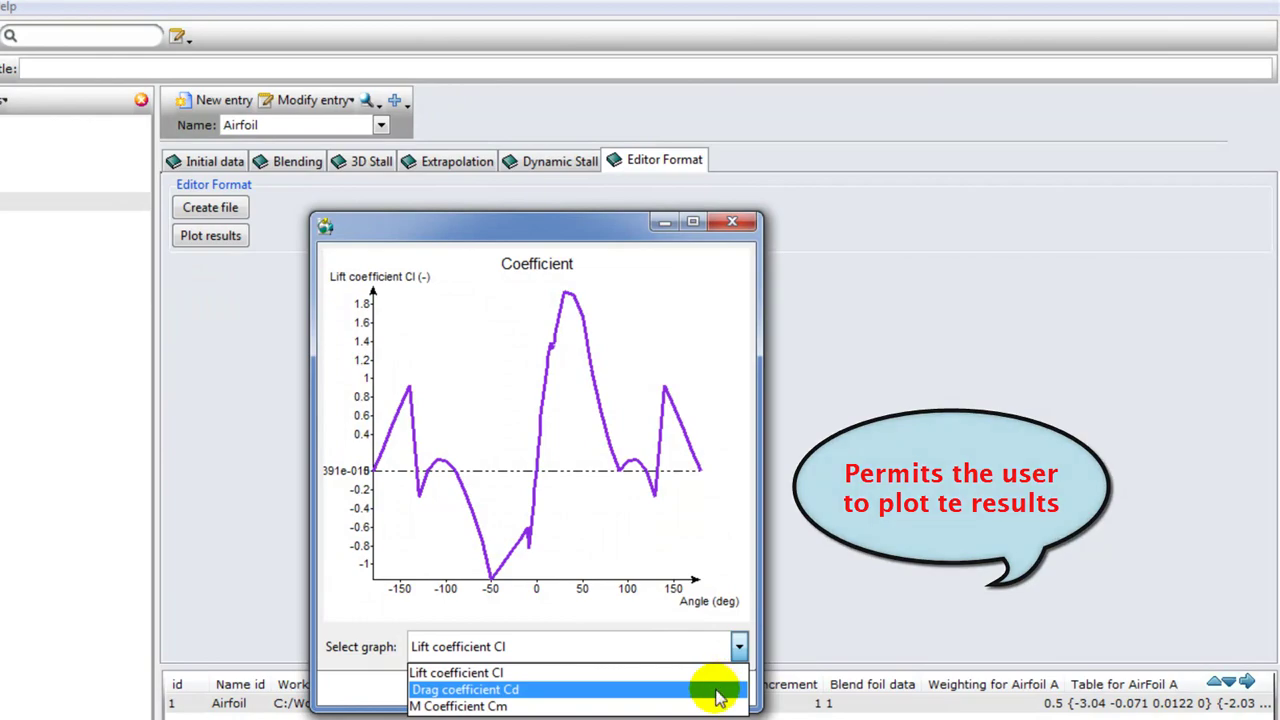
click(715, 689)
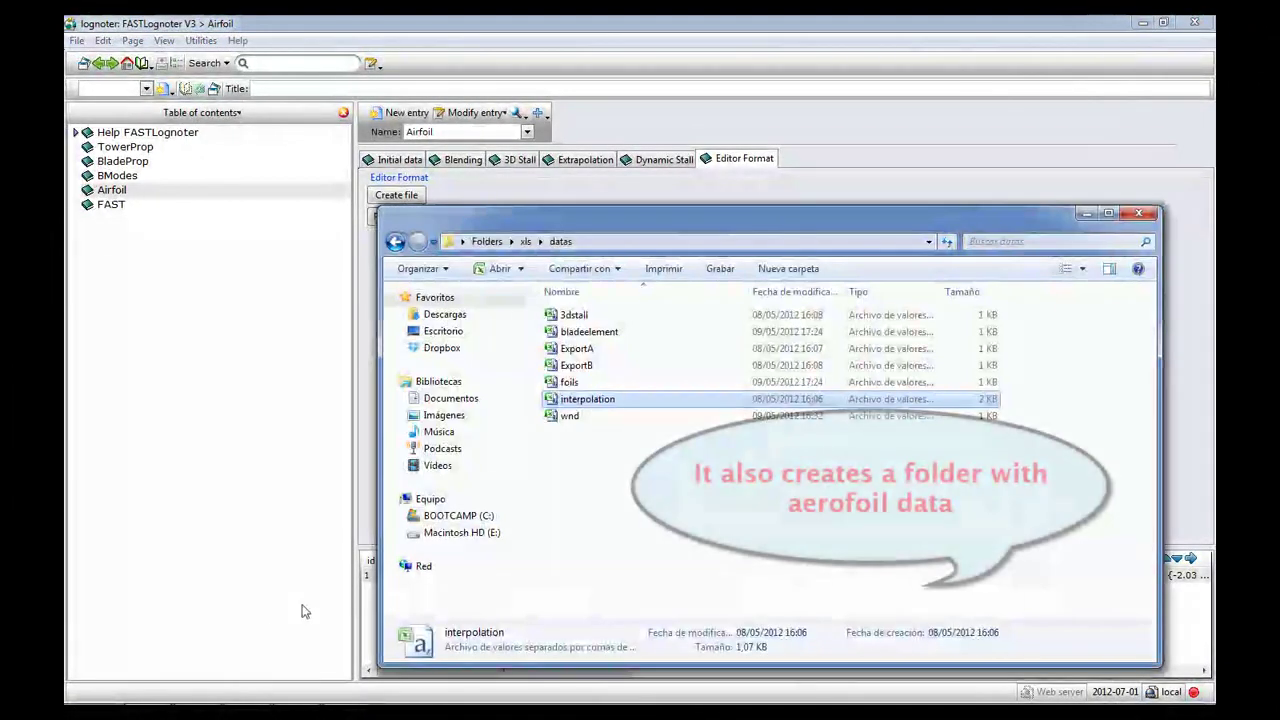
In the file explorer, open the Airfoil folder inside C:/WorkDirectory and look over the generated result files
click(459, 516)
click(613, 587)
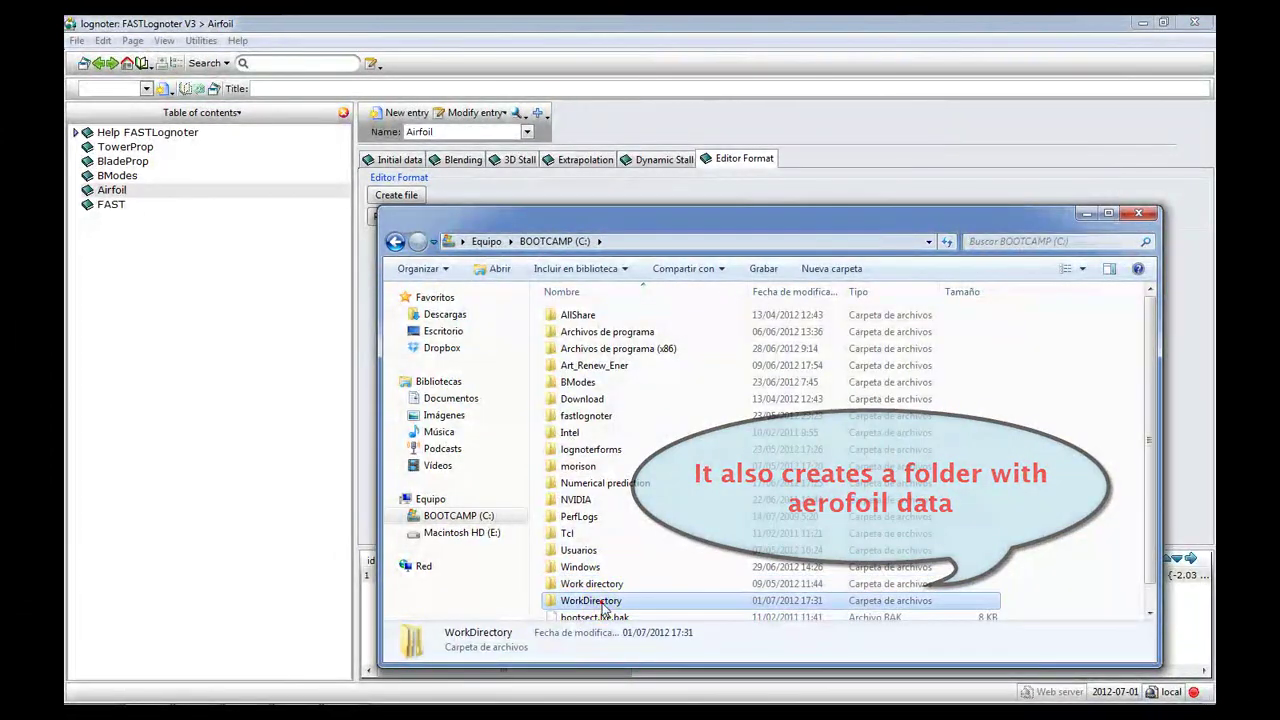
double_click(600, 602)
double_click(573, 315)
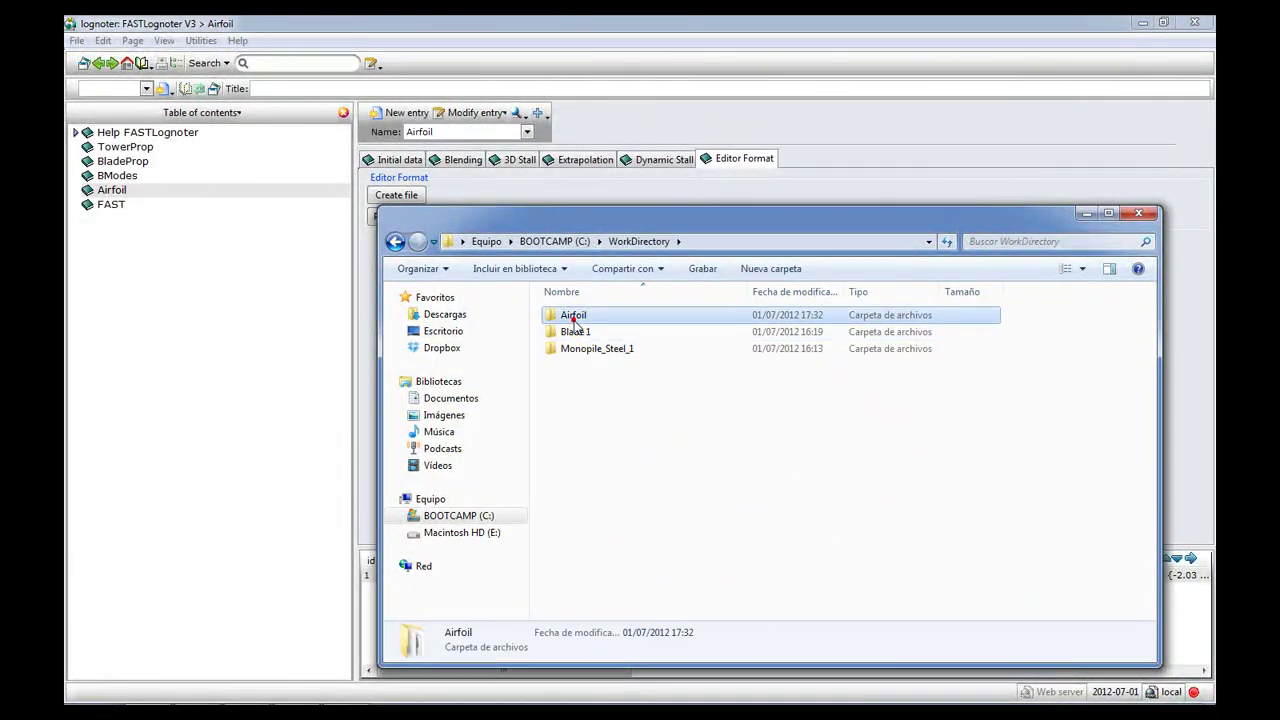
click(573, 315)
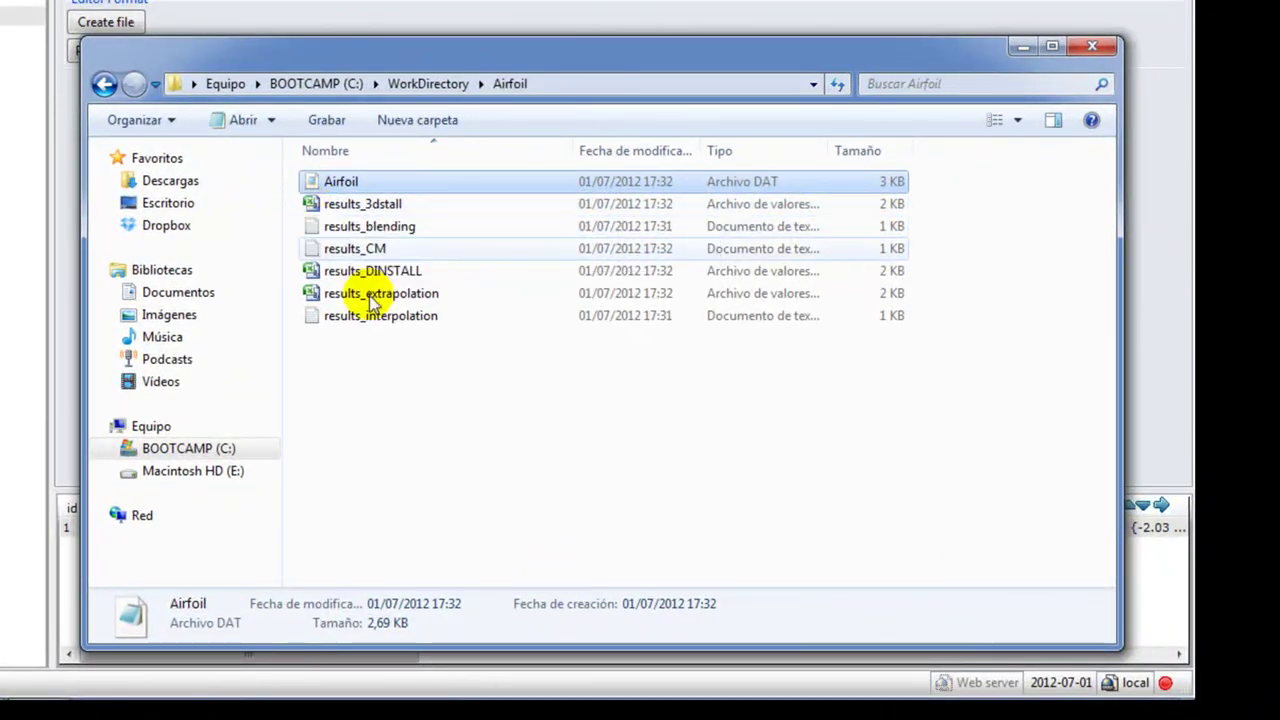
click(535, 386)
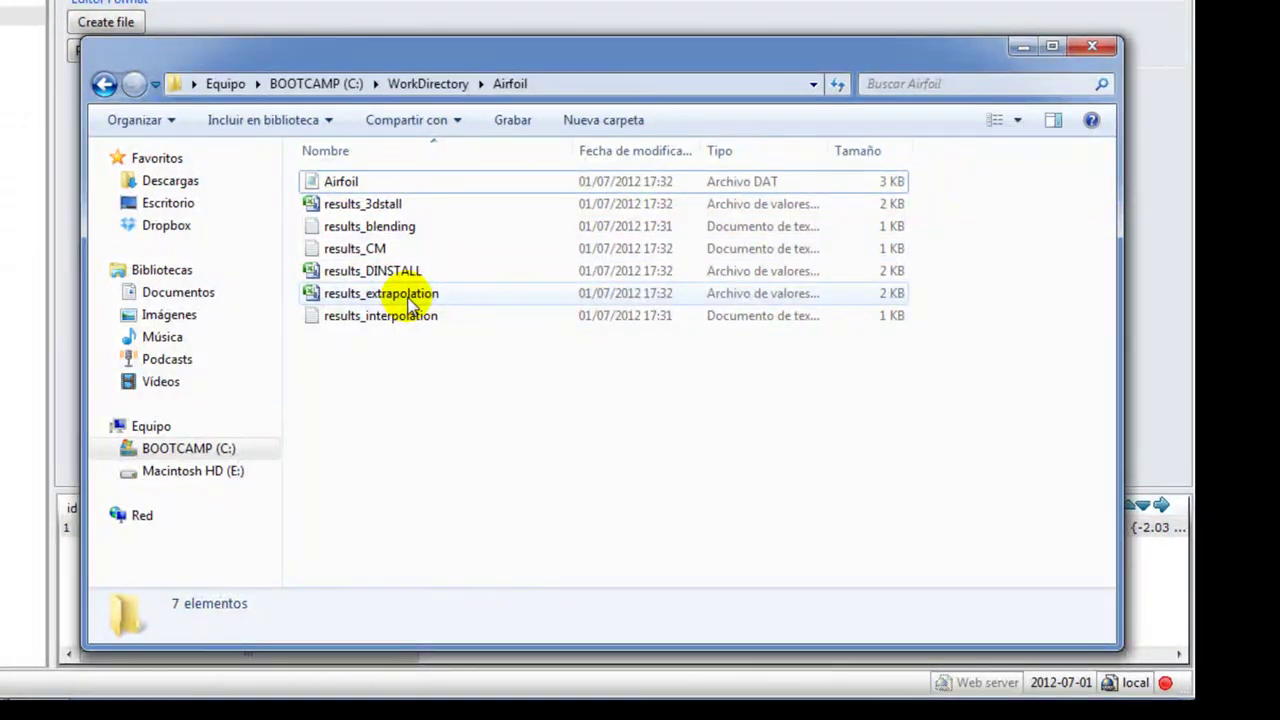
Open the generated Airfoil DAT file in the text editor, maximize it, and read through the airfoil table
double_click(380, 181)
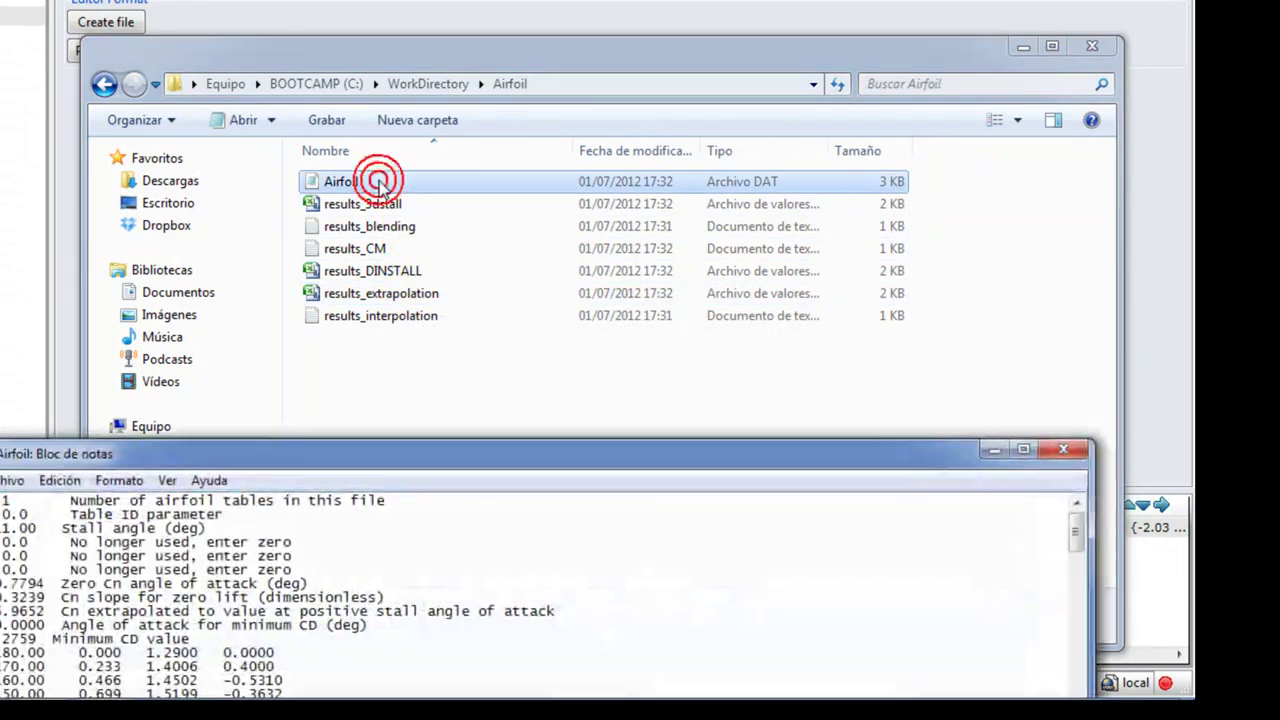
drag(593, 468, 580, 106)
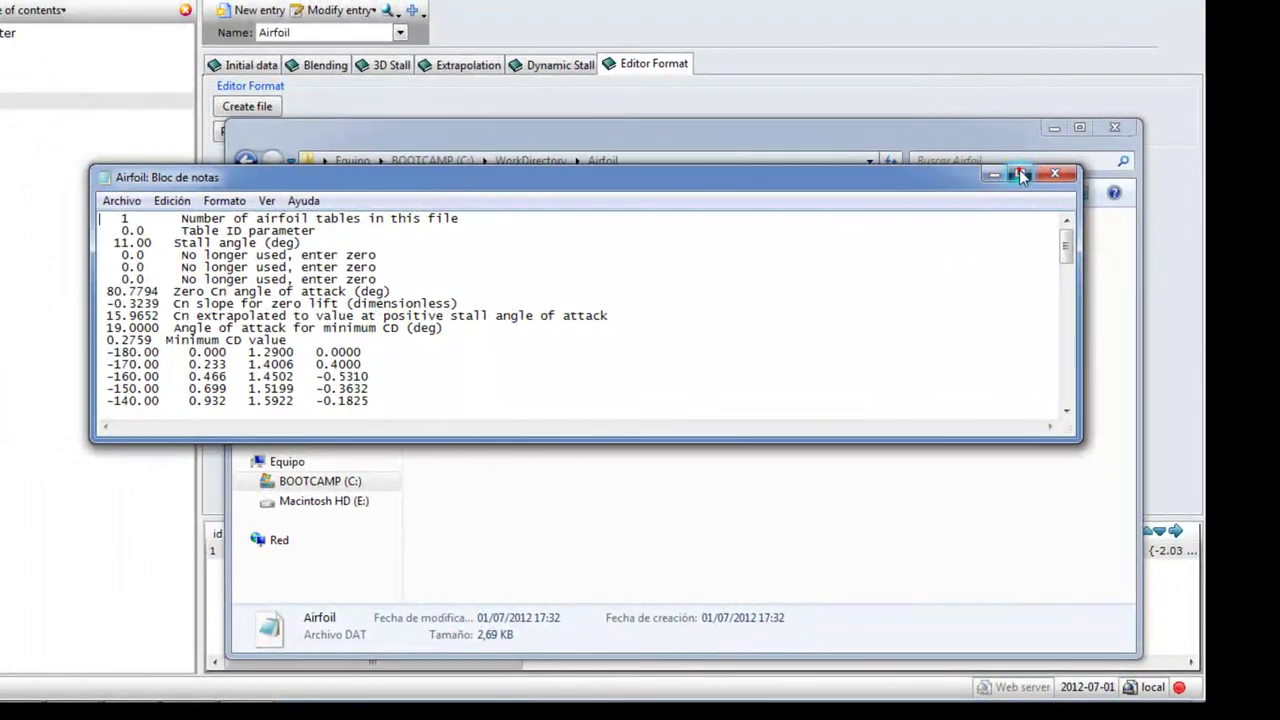
click(1021, 176)
scroll(215, 150, down, 3)
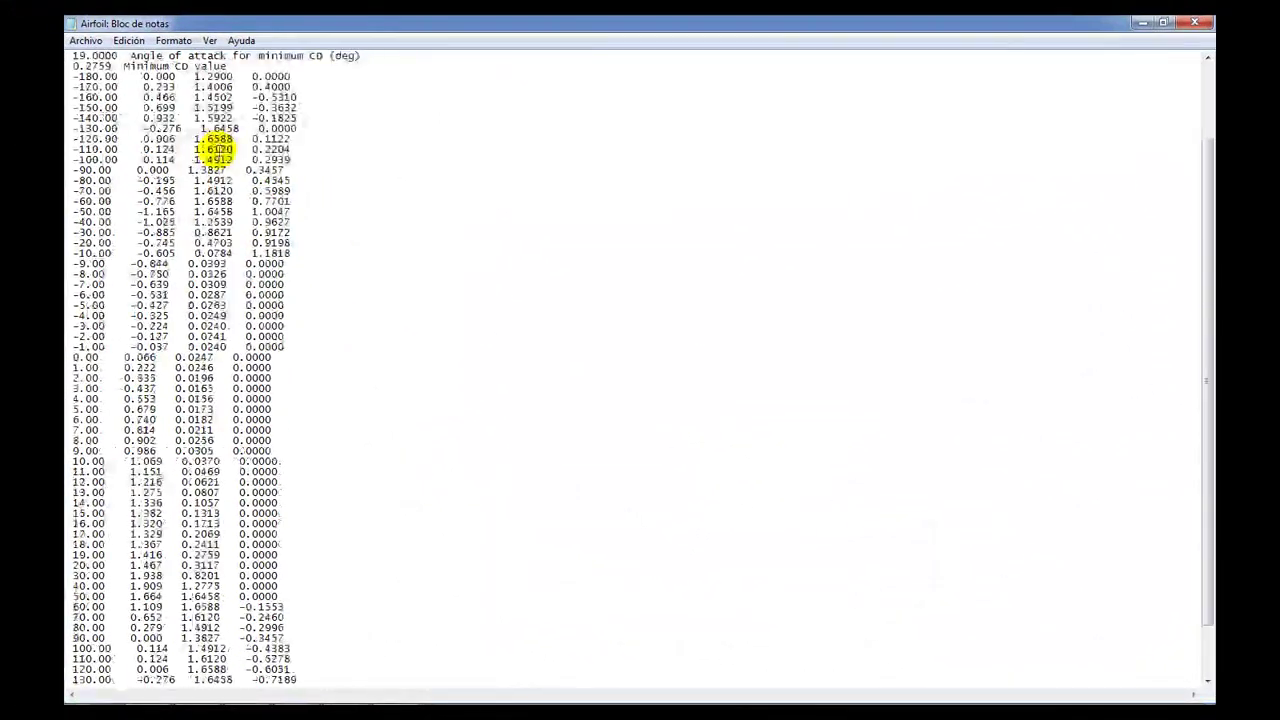
scroll(220, 160, down, 2)
scroll(337, 314, up, 5)
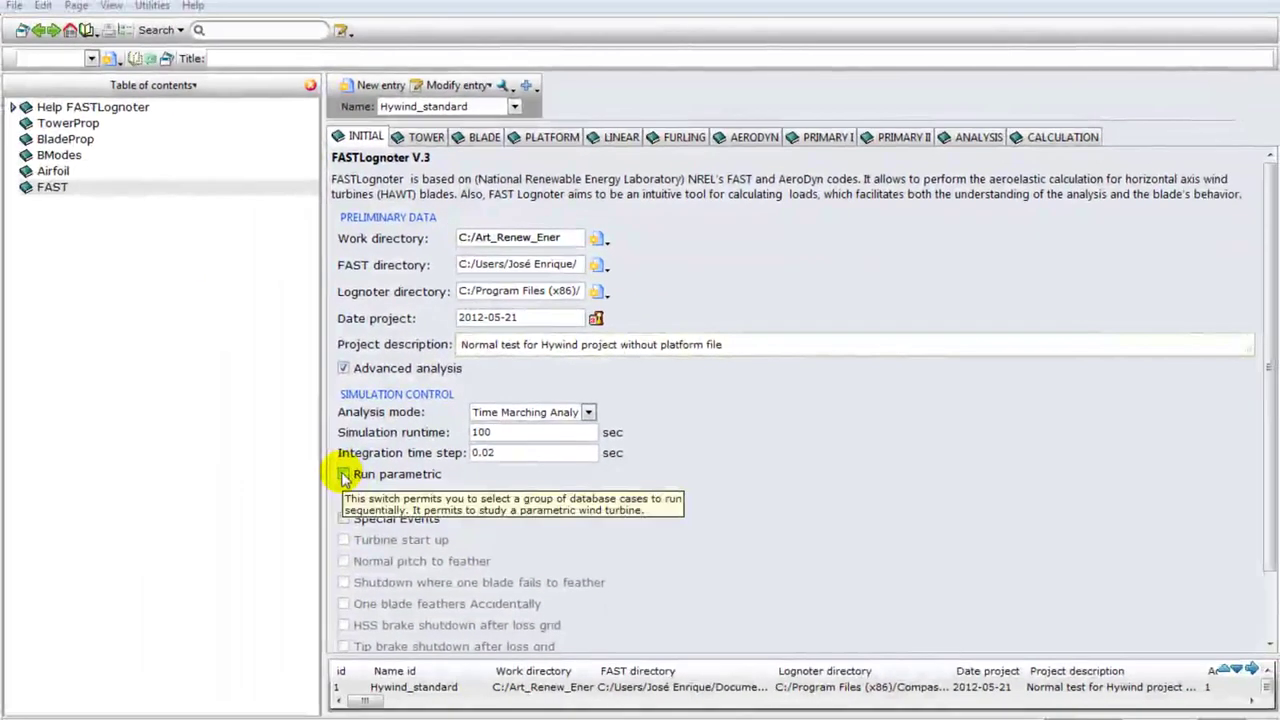
Try the Run parametric option of the FAST form's Hywind_standard entry, leave it off, and look over the special events
click(322, 483)
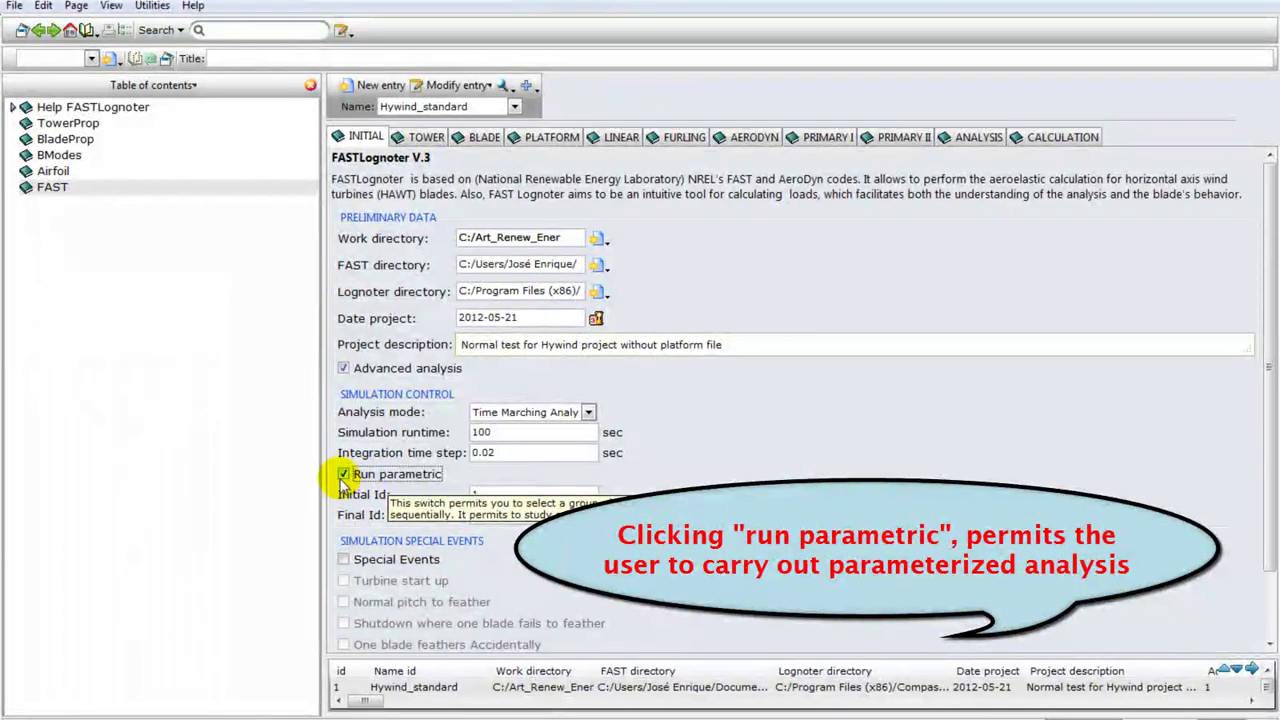
click(405, 478)
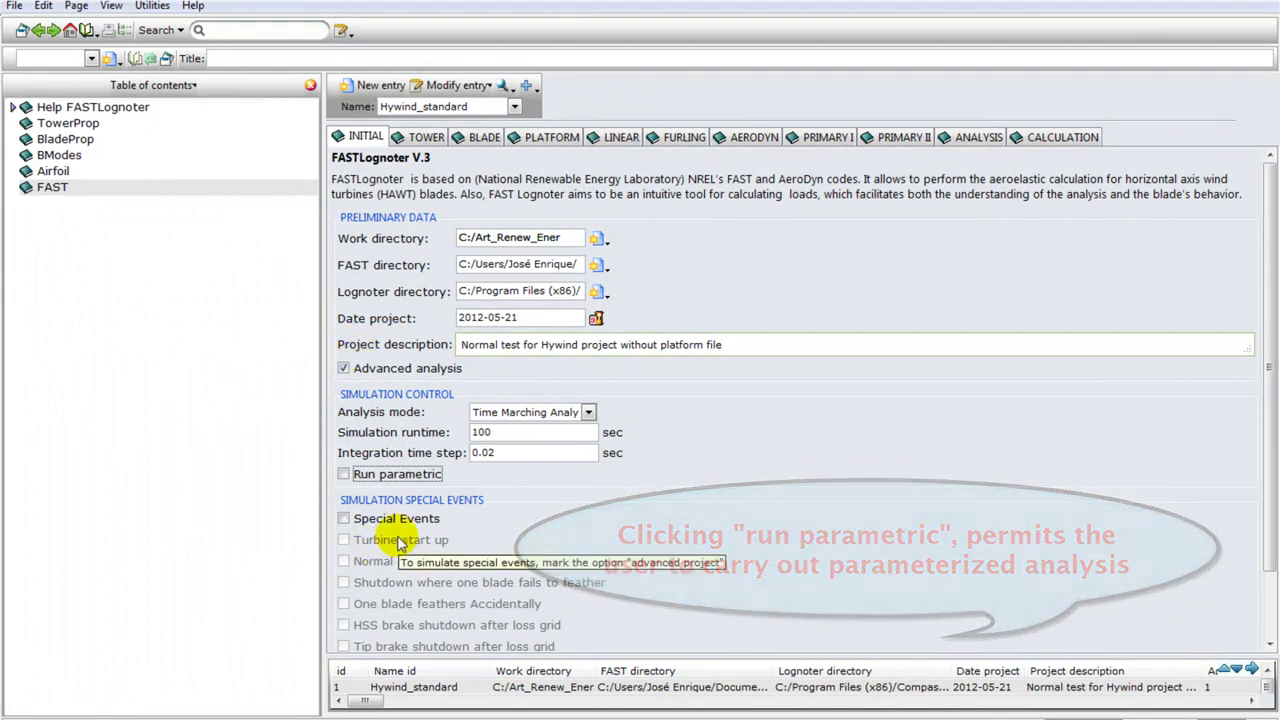
scroll(390, 520, down, 2)
Go through the FAST form's pages in order, from Tower, Blade and Platform to Primary II, Analysis and Calculation
click(422, 140)
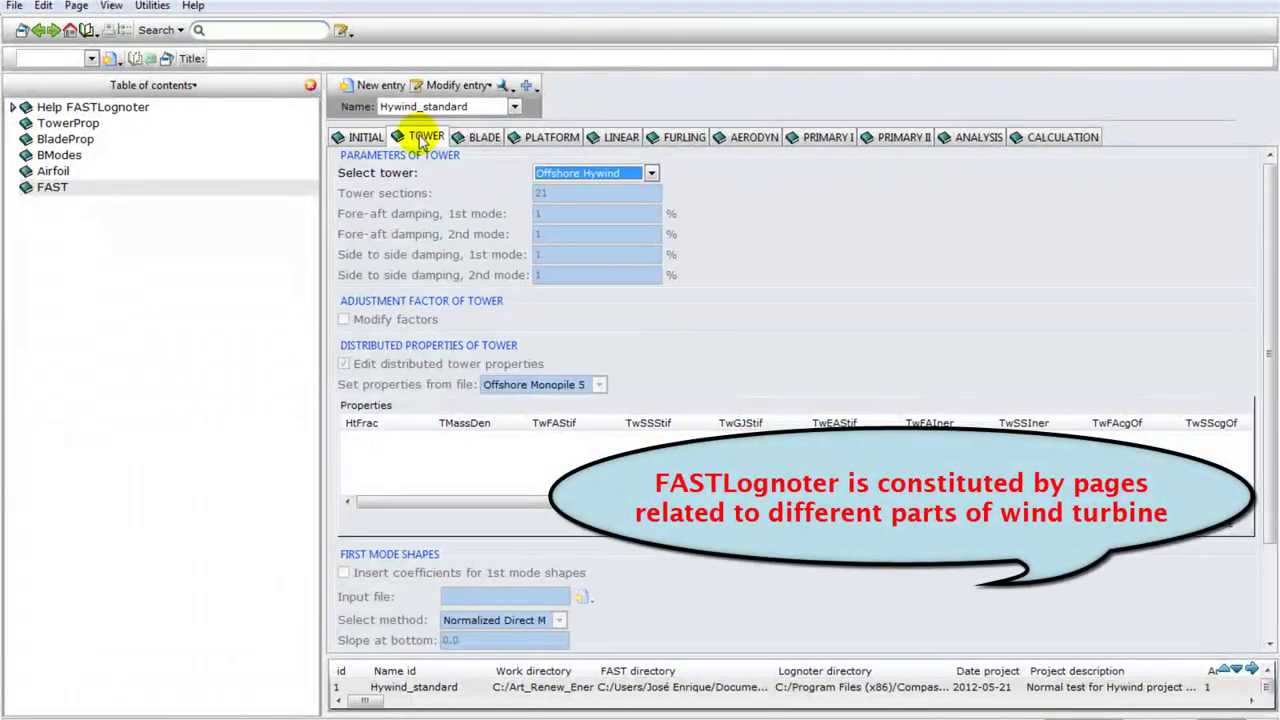
click(493, 136)
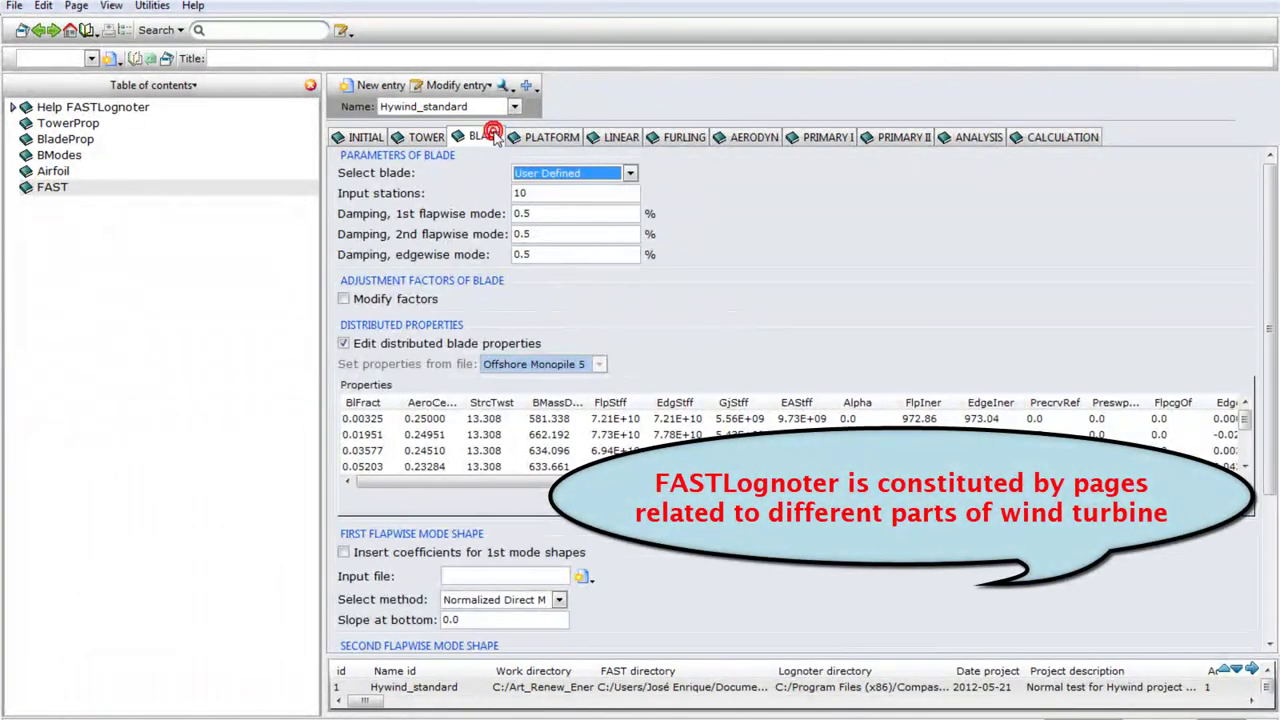
click(560, 140)
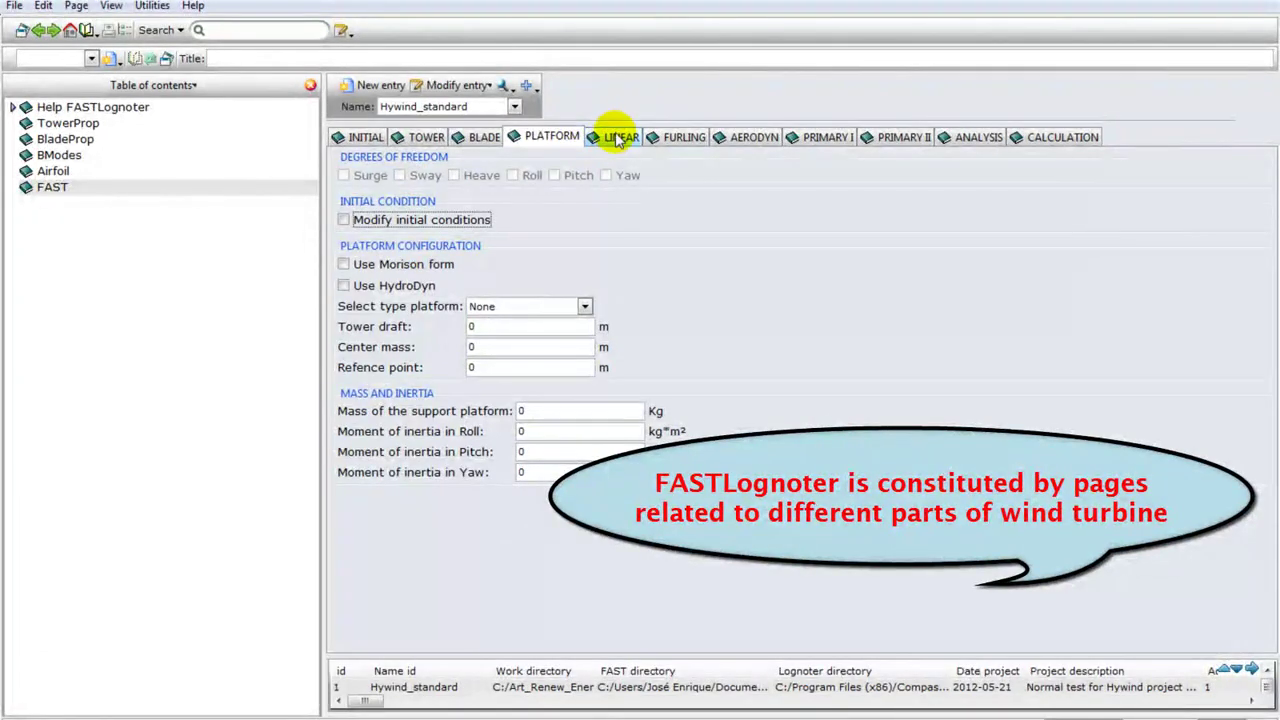
click(618, 140)
click(685, 138)
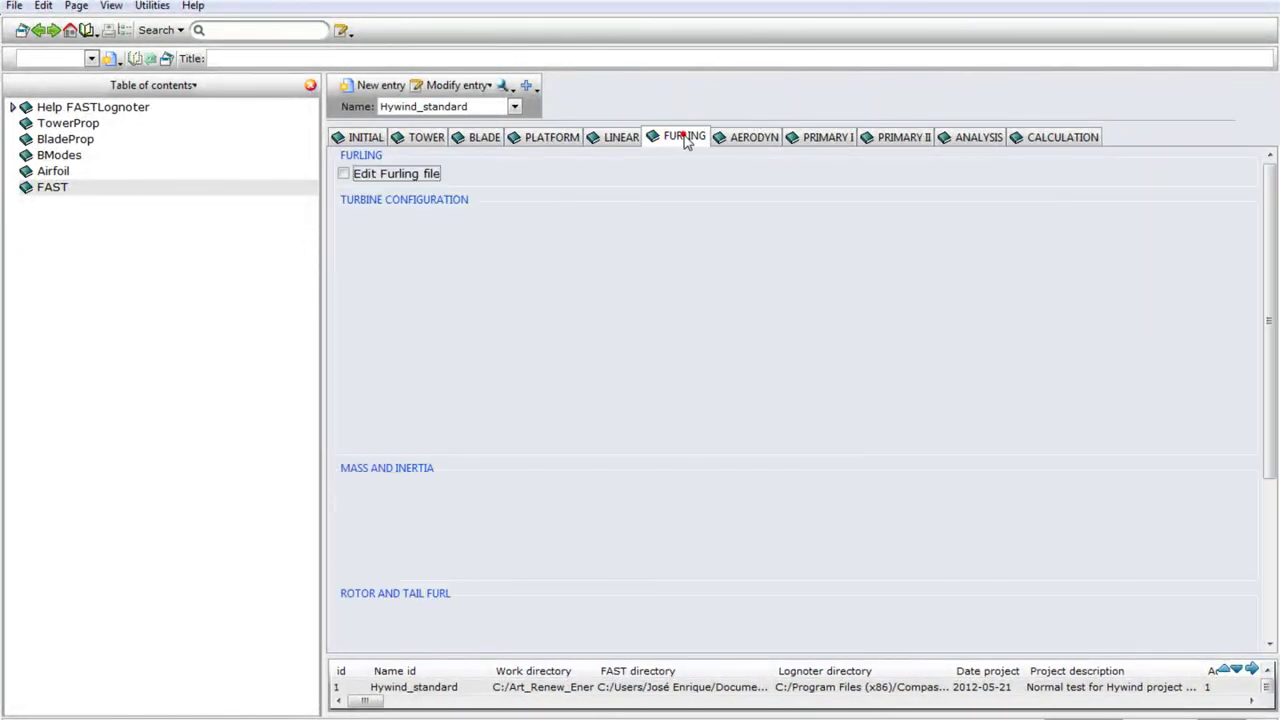
click(742, 138)
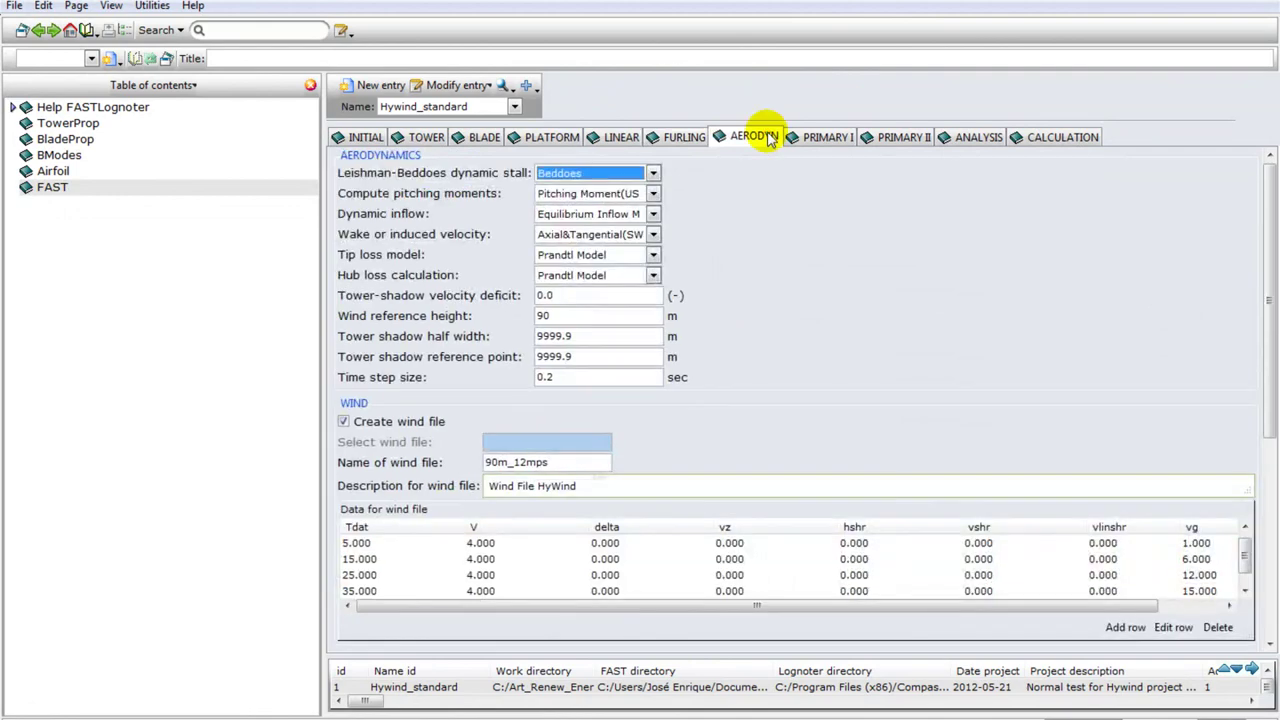
click(820, 139)
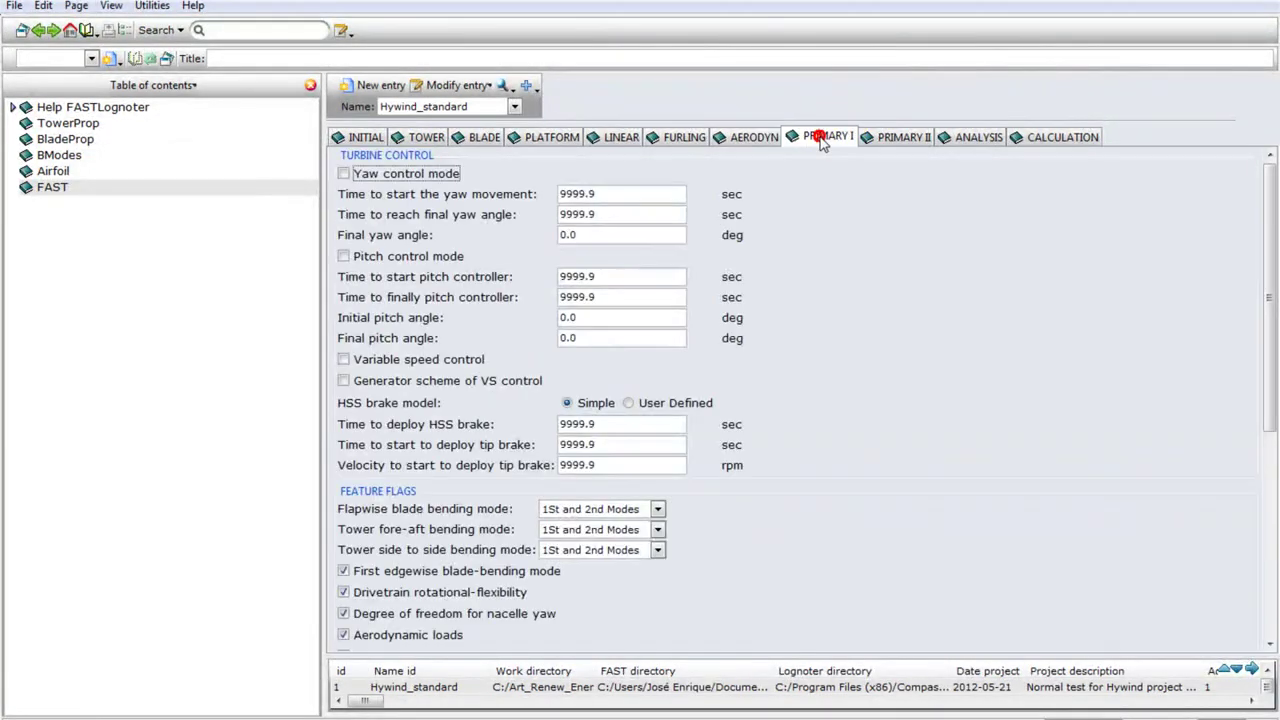
click(884, 139)
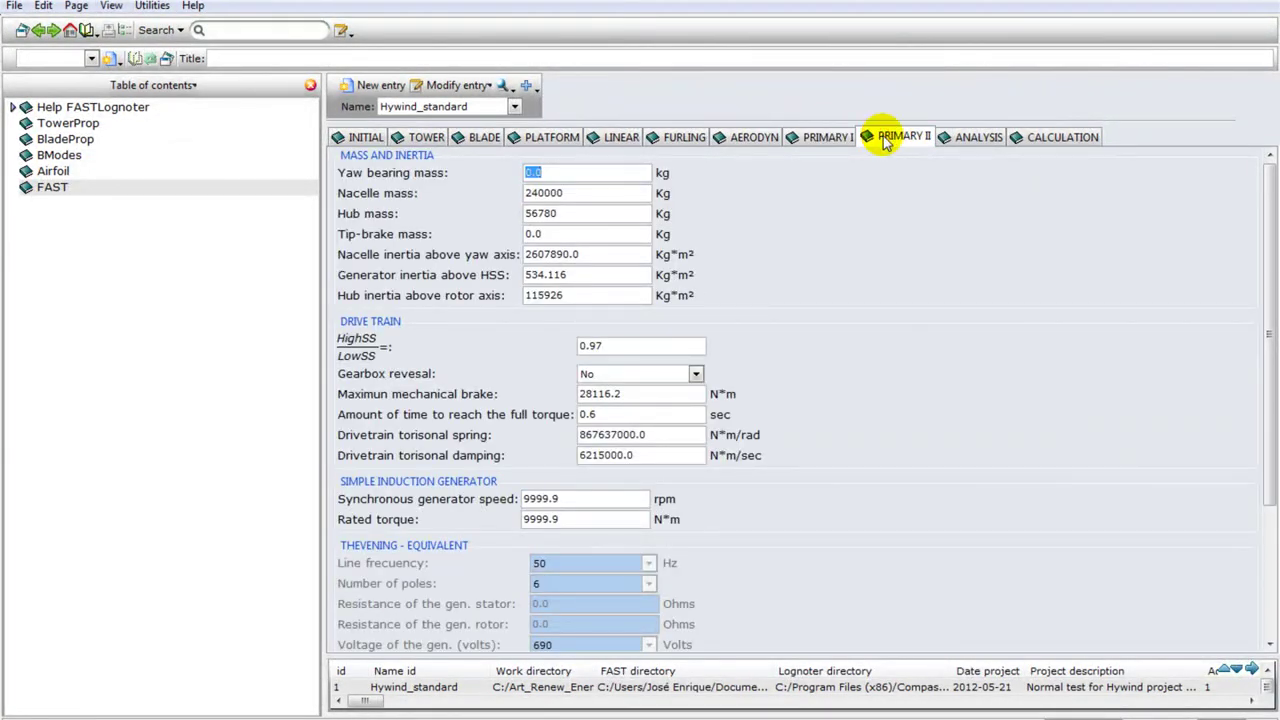
click(962, 140)
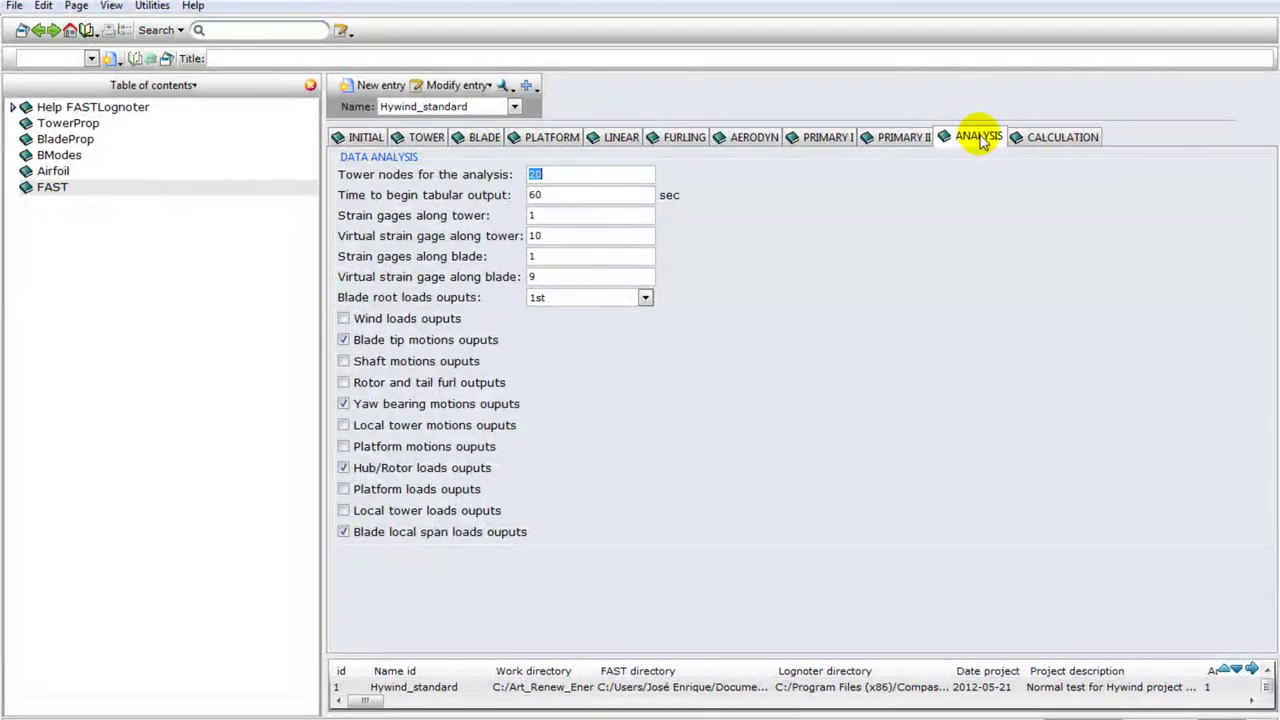
click(1064, 139)
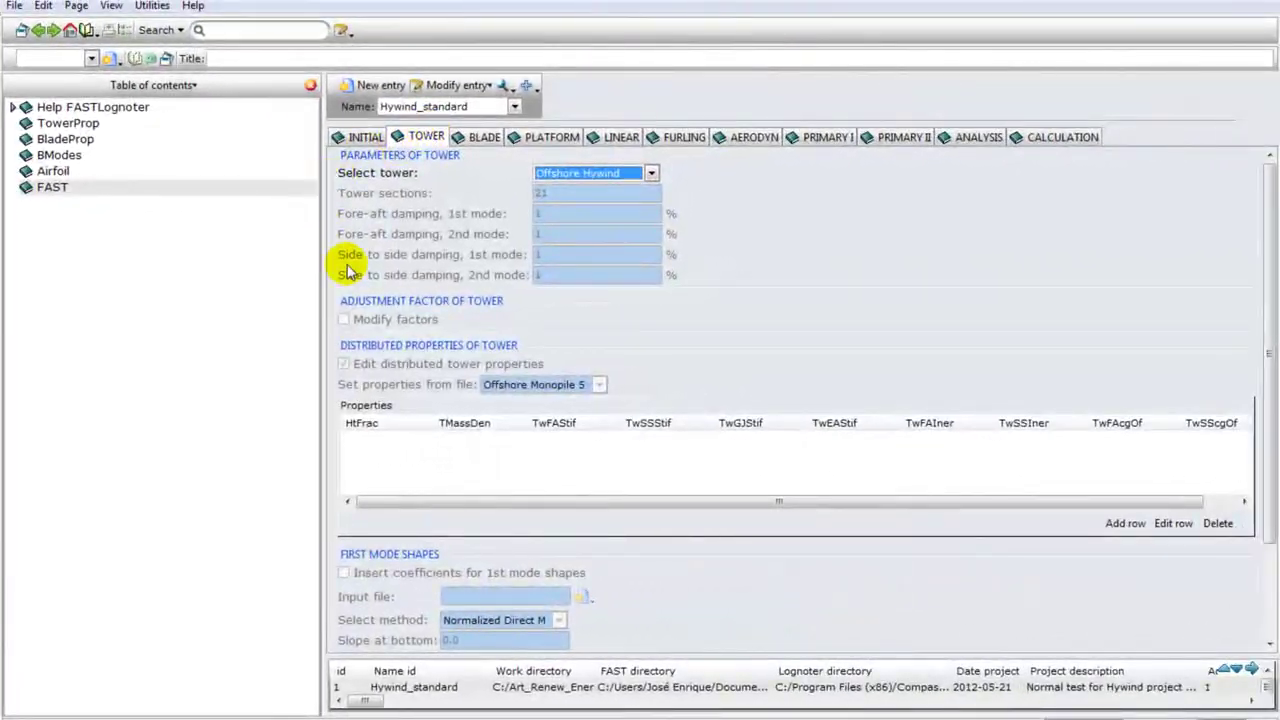
On the Tower page, set the tower to User Defined and look at the adjustment factor fields, leaving Modify factors off
click(651, 175)
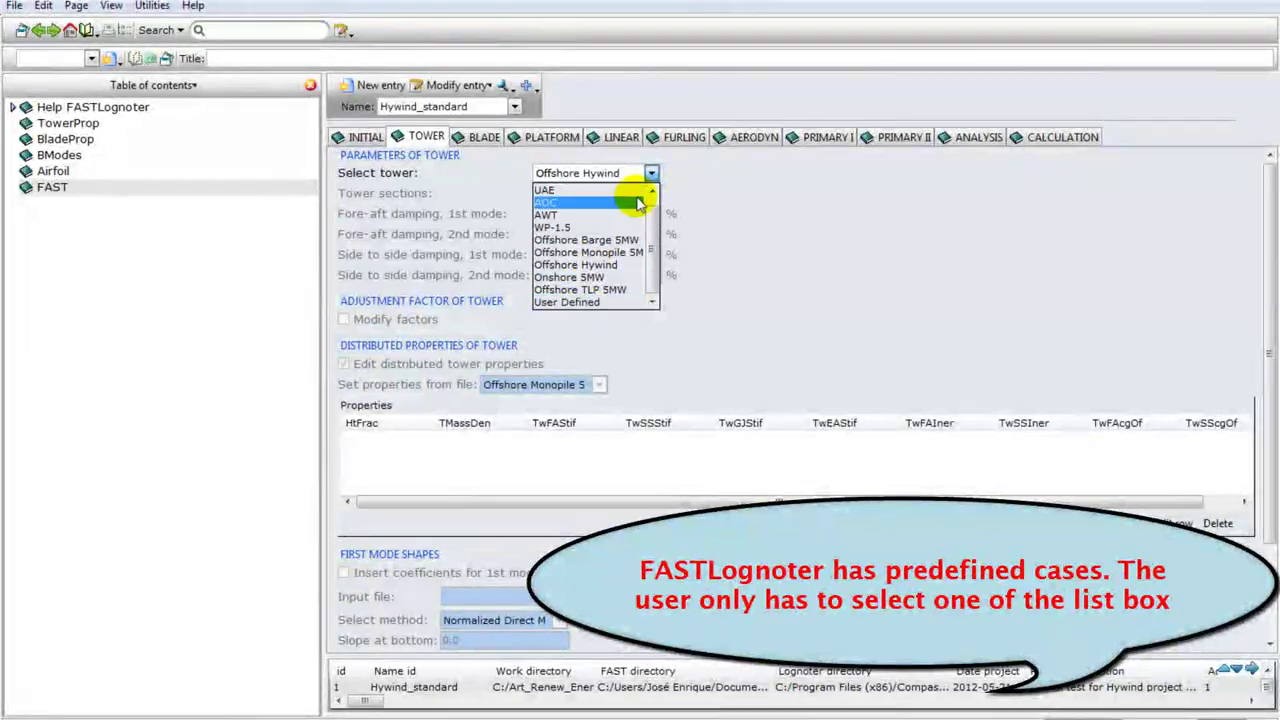
click(577, 303)
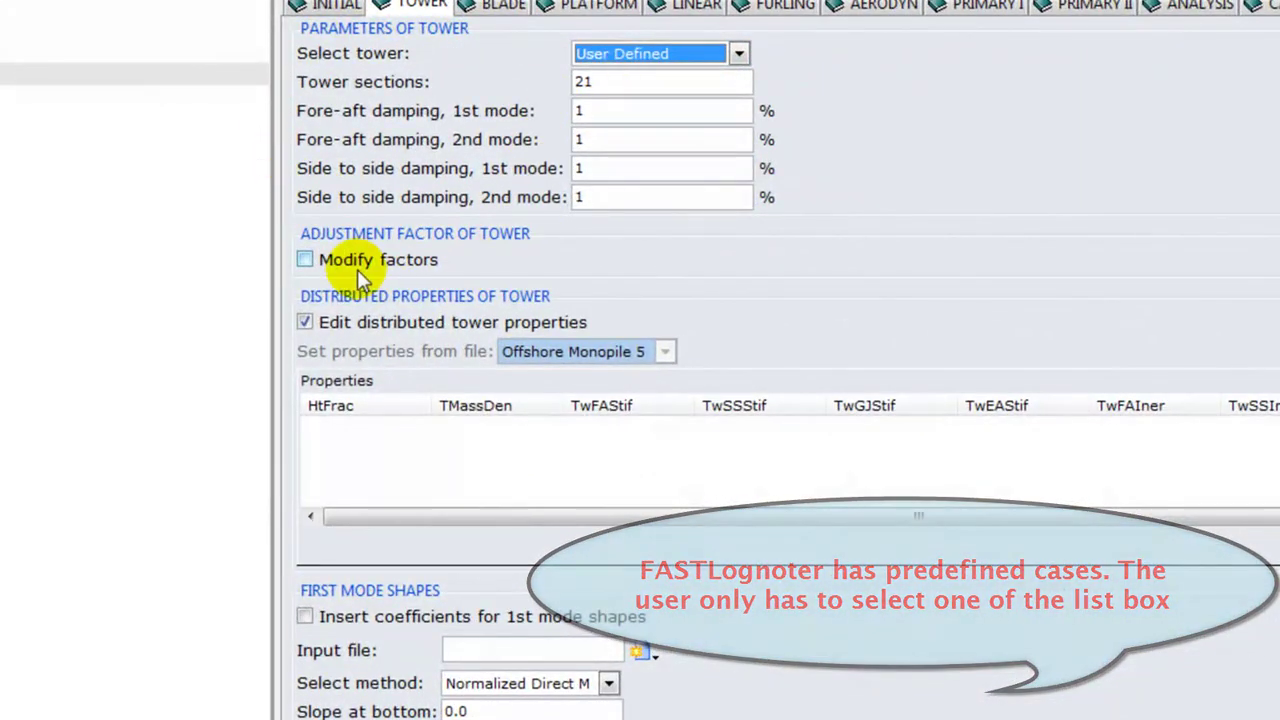
click(304, 260)
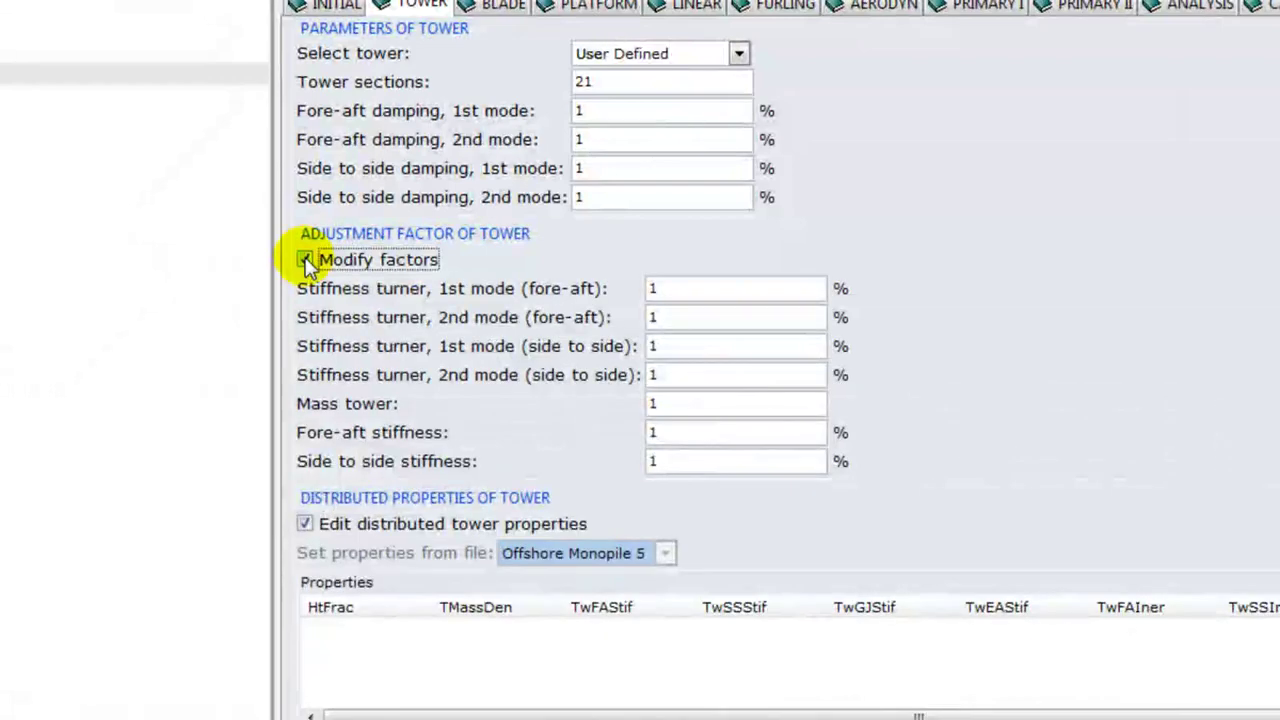
click(305, 260)
Browse for the first mode shapes' input file, cancel without loading one, and tick Insert coefficients for 1st mode shapes
scroll(894, 495, down, 3)
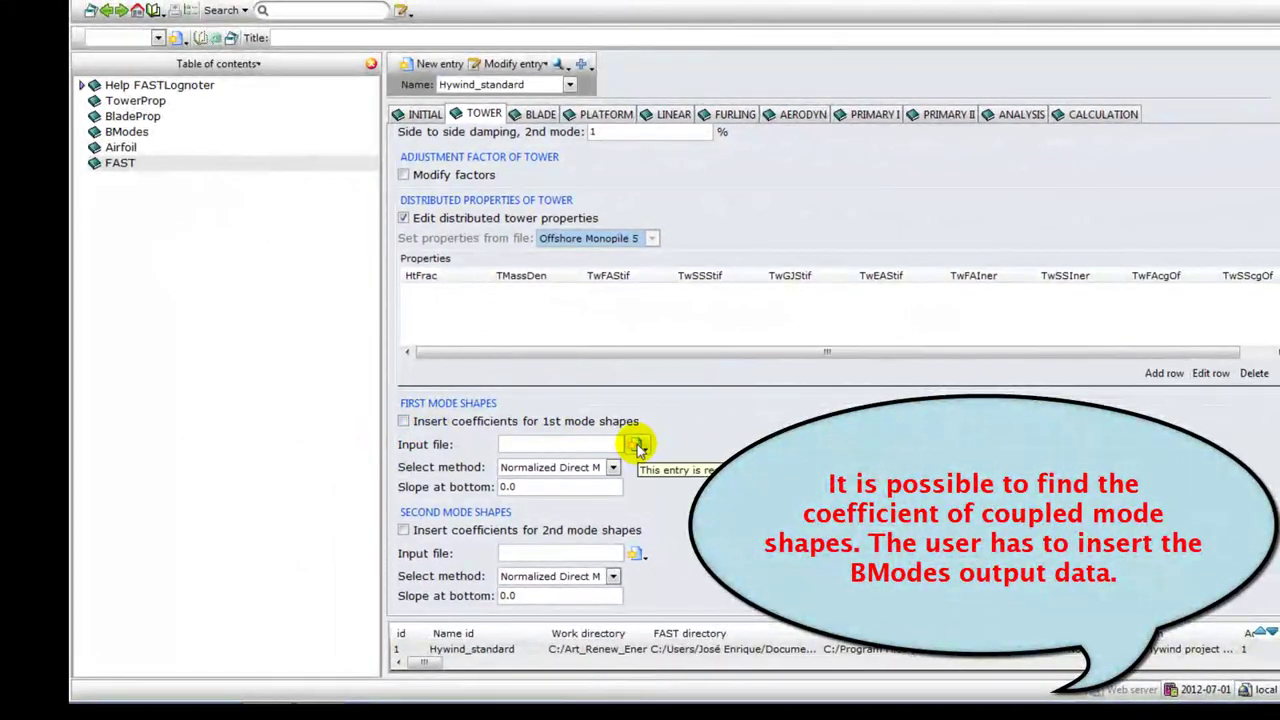
click(636, 444)
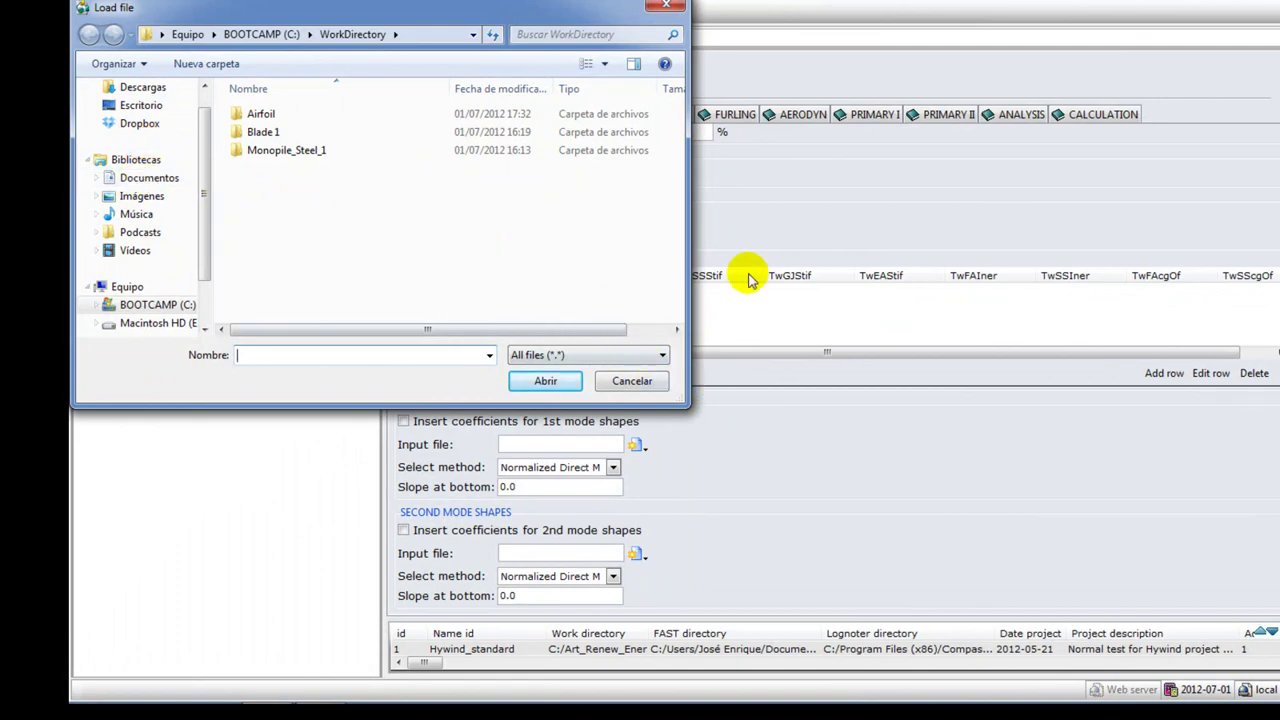
click(666, 9)
click(405, 421)
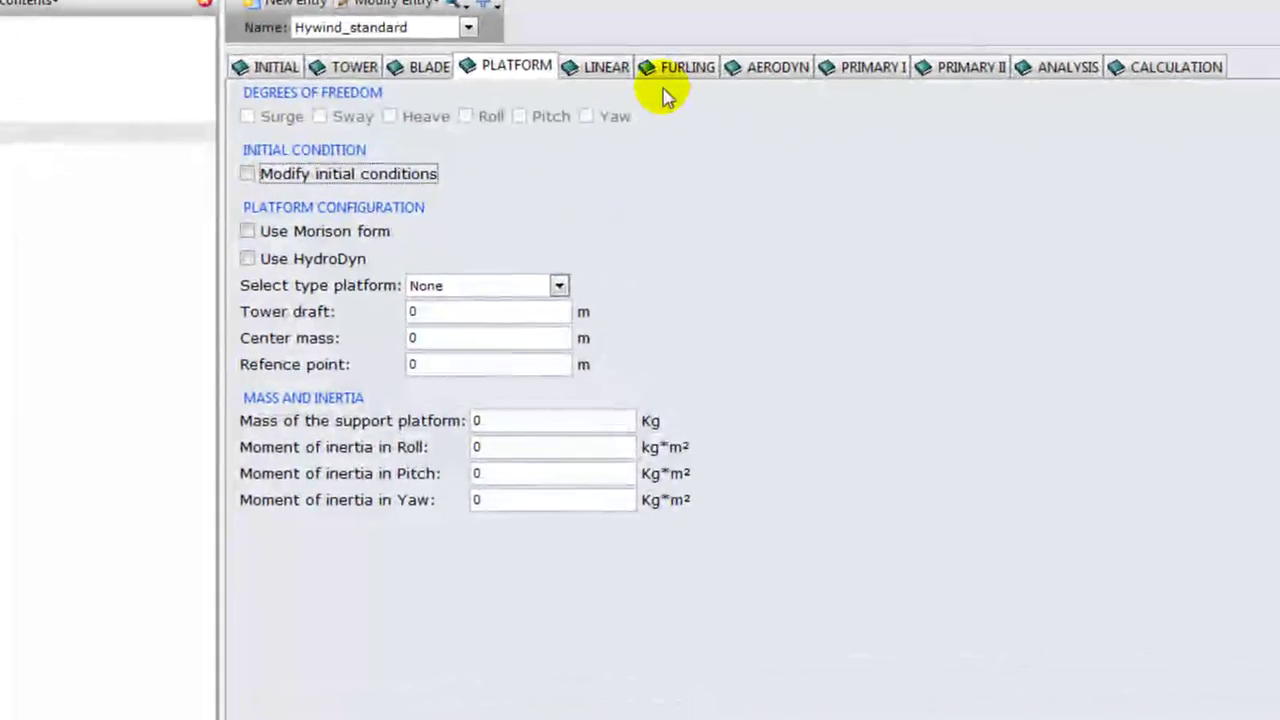
On the Platform page, try the Modify initial conditions and Use Morison form options, leaving both off
click(247, 175)
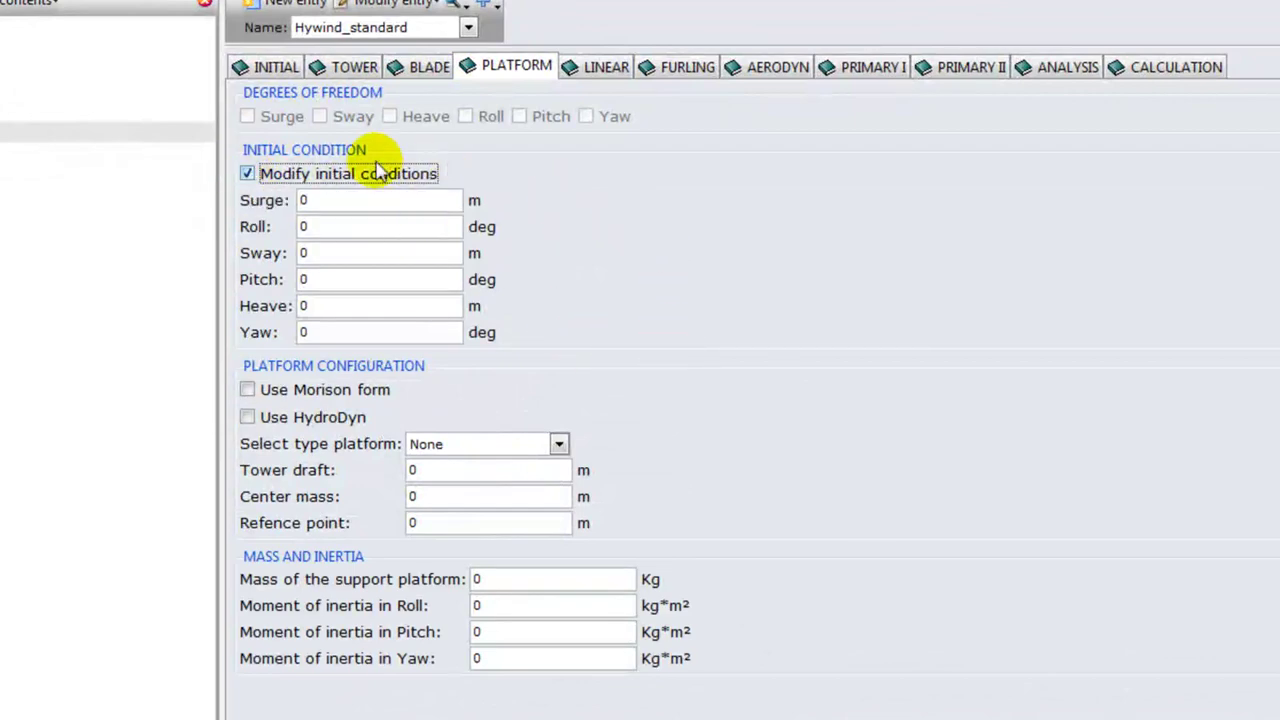
click(247, 175)
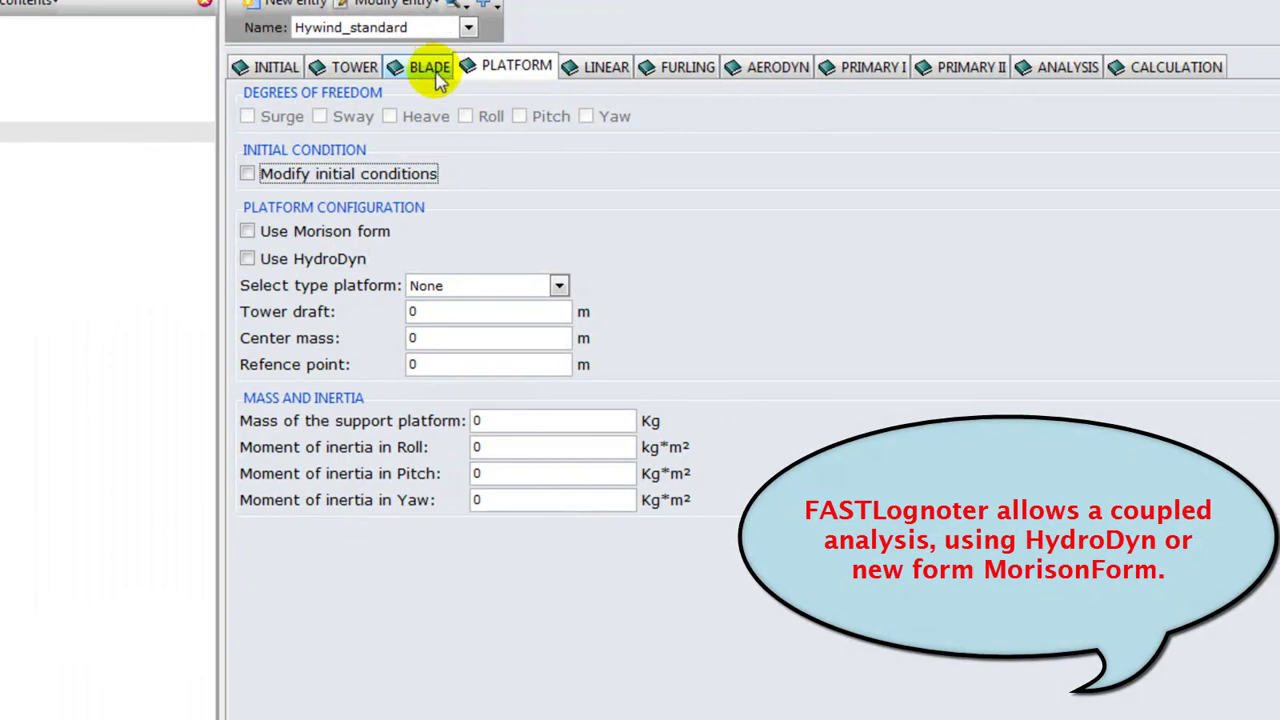
click(247, 231)
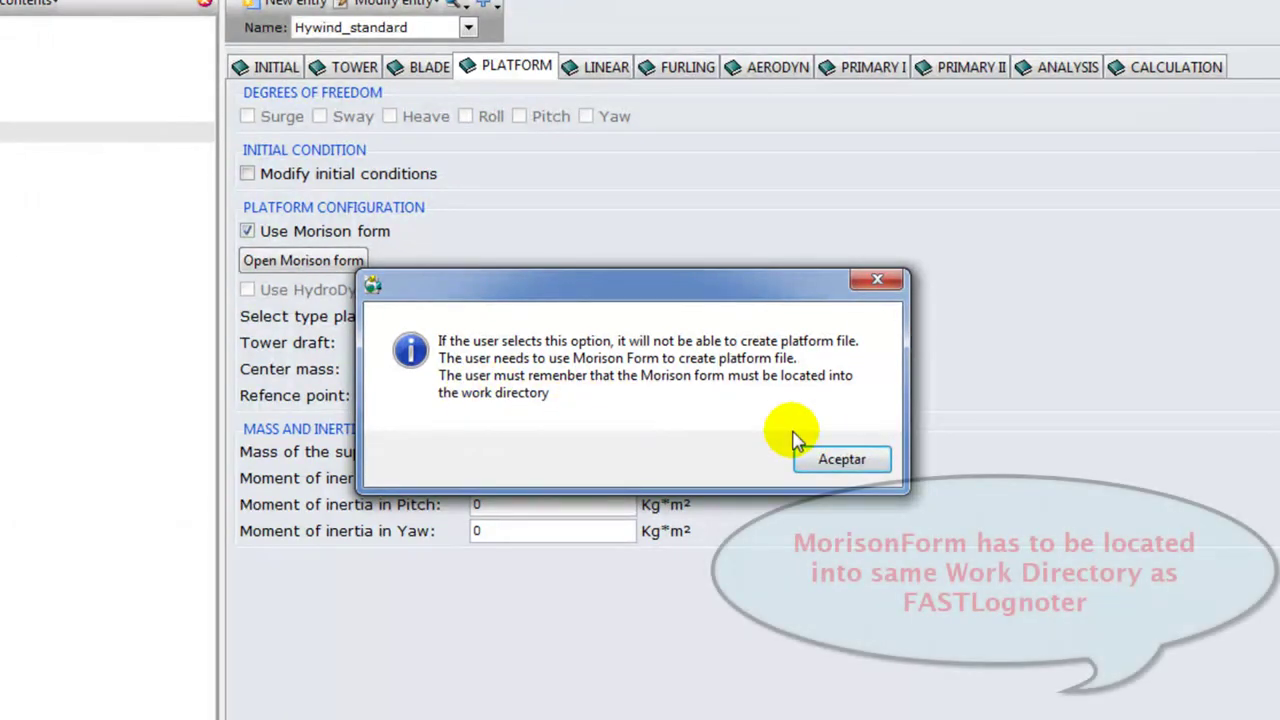
click(872, 461)
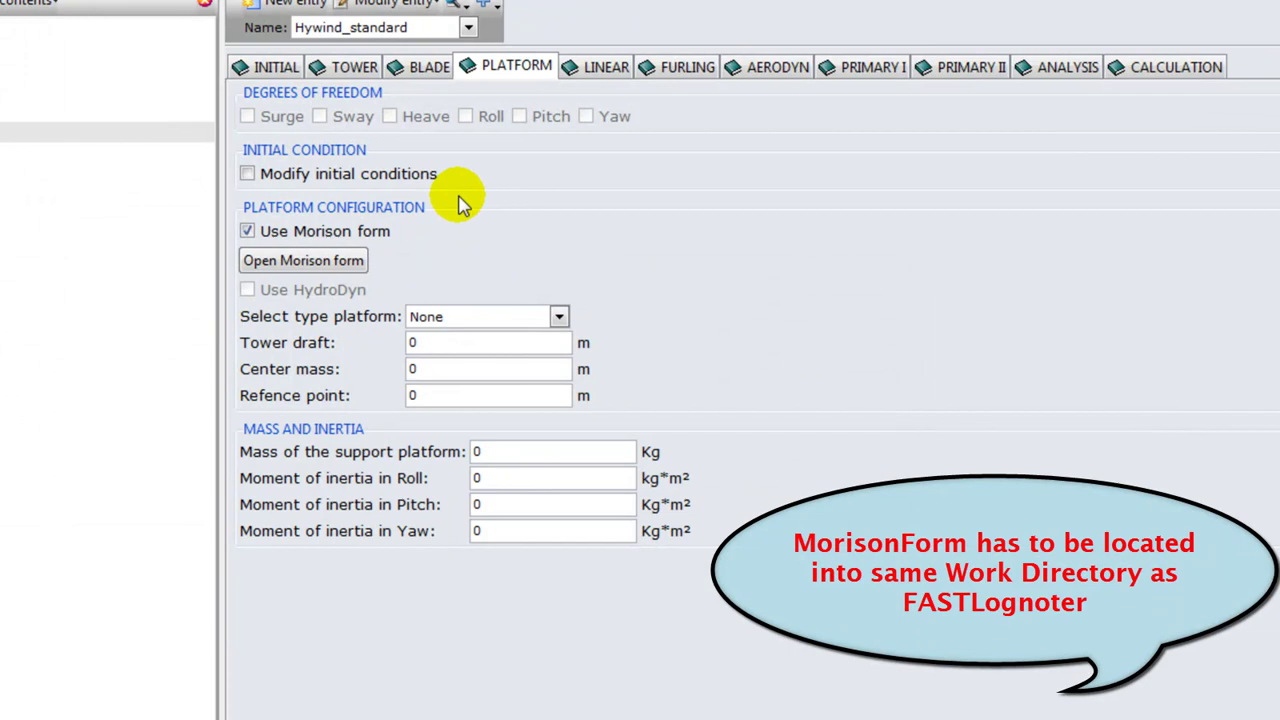
click(247, 231)
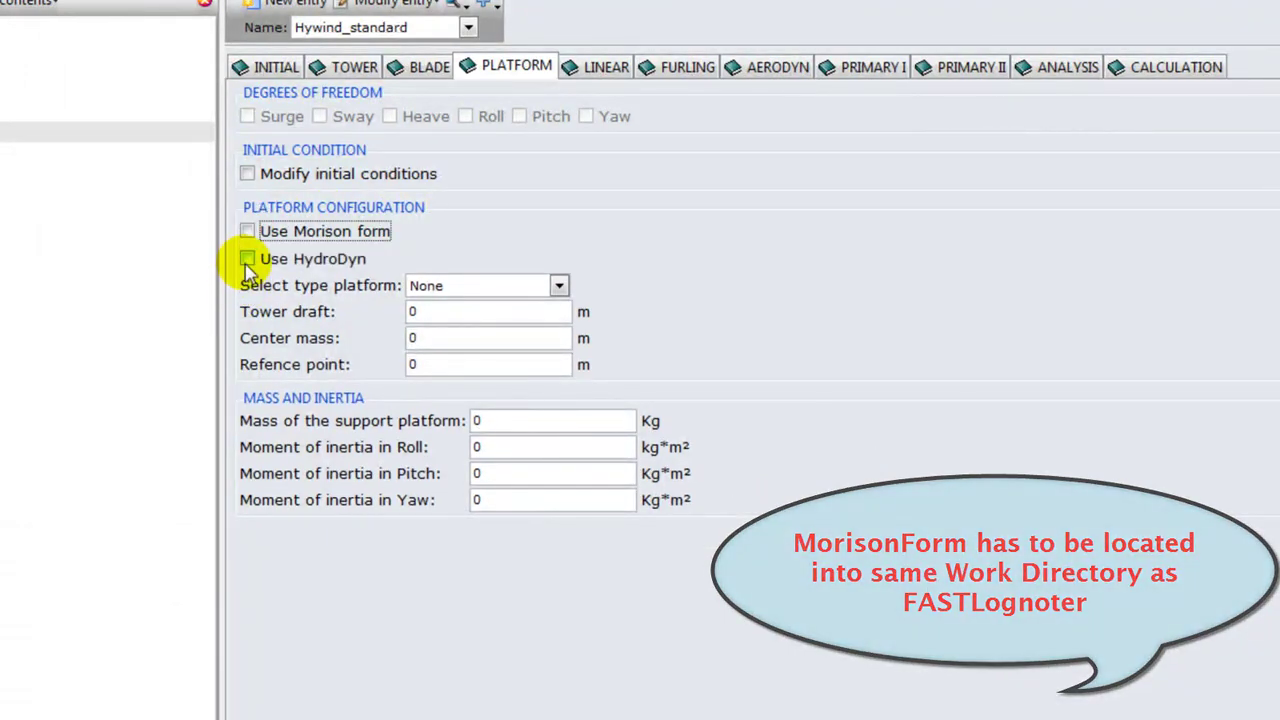
Enable HydroDyn, set the platform type to Floating offshore with all six degrees of freedom, and switch HydroDyn off again
click(247, 259)
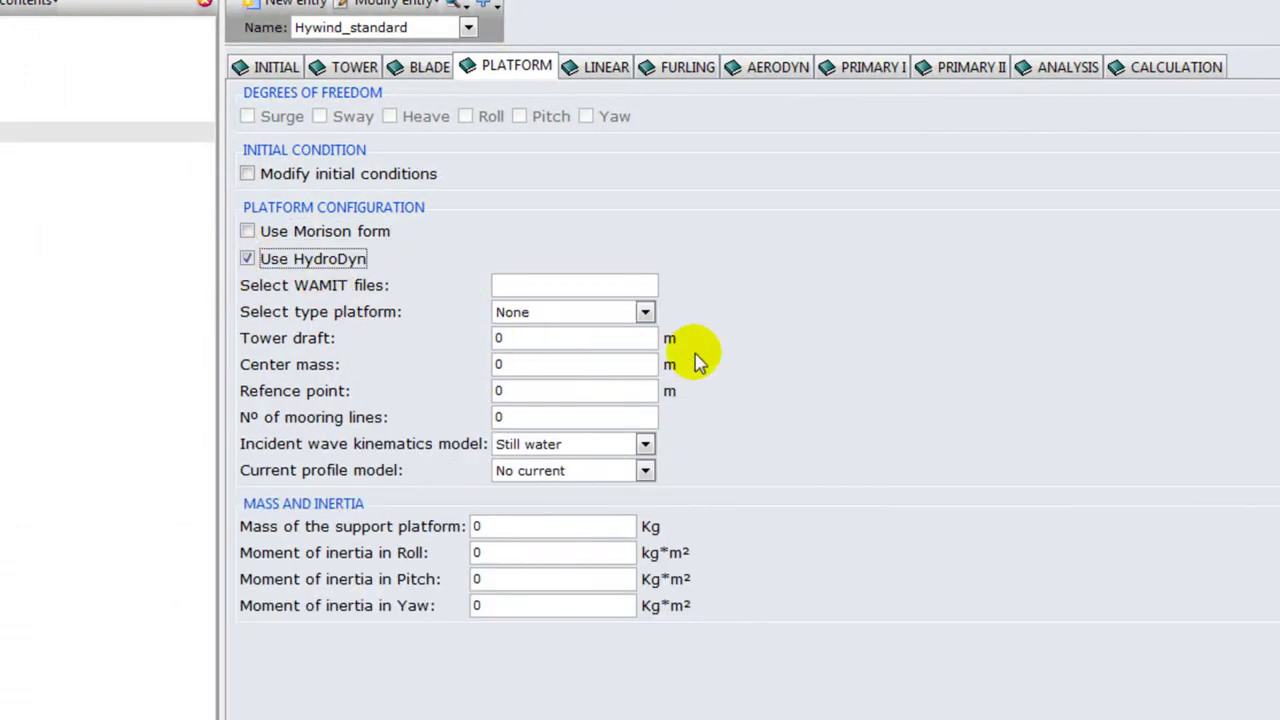
click(646, 312)
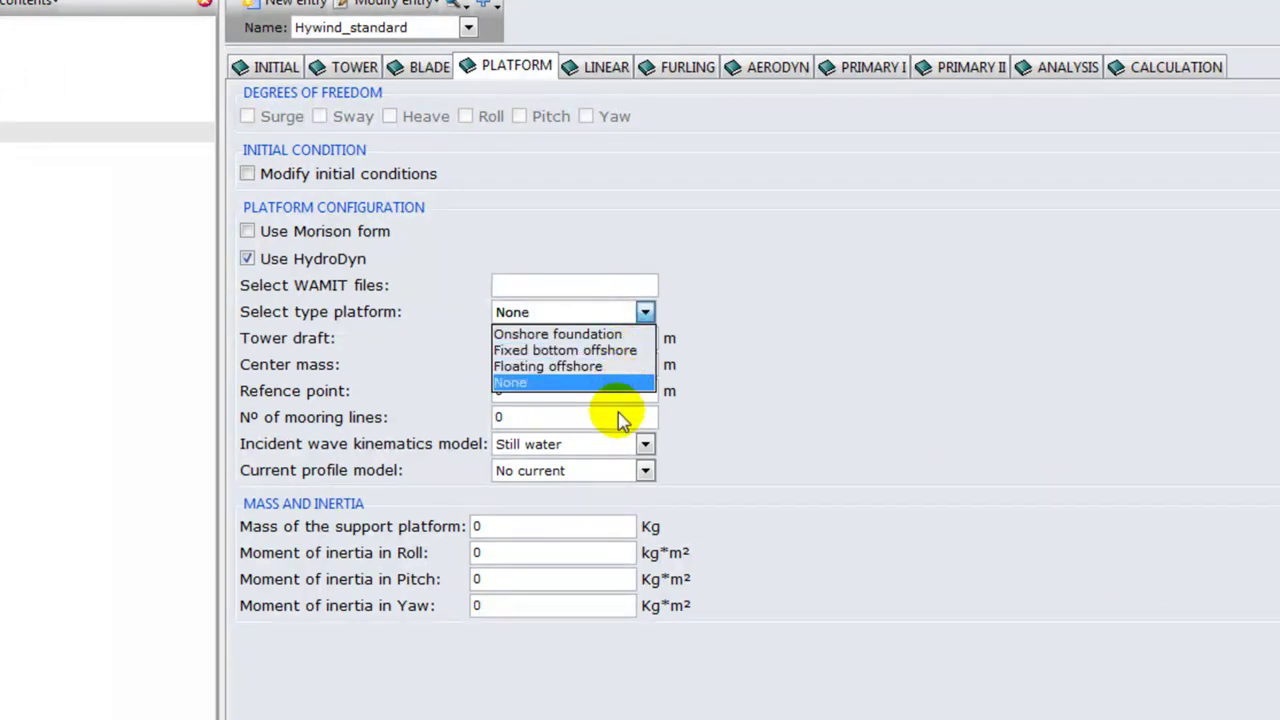
click(614, 368)
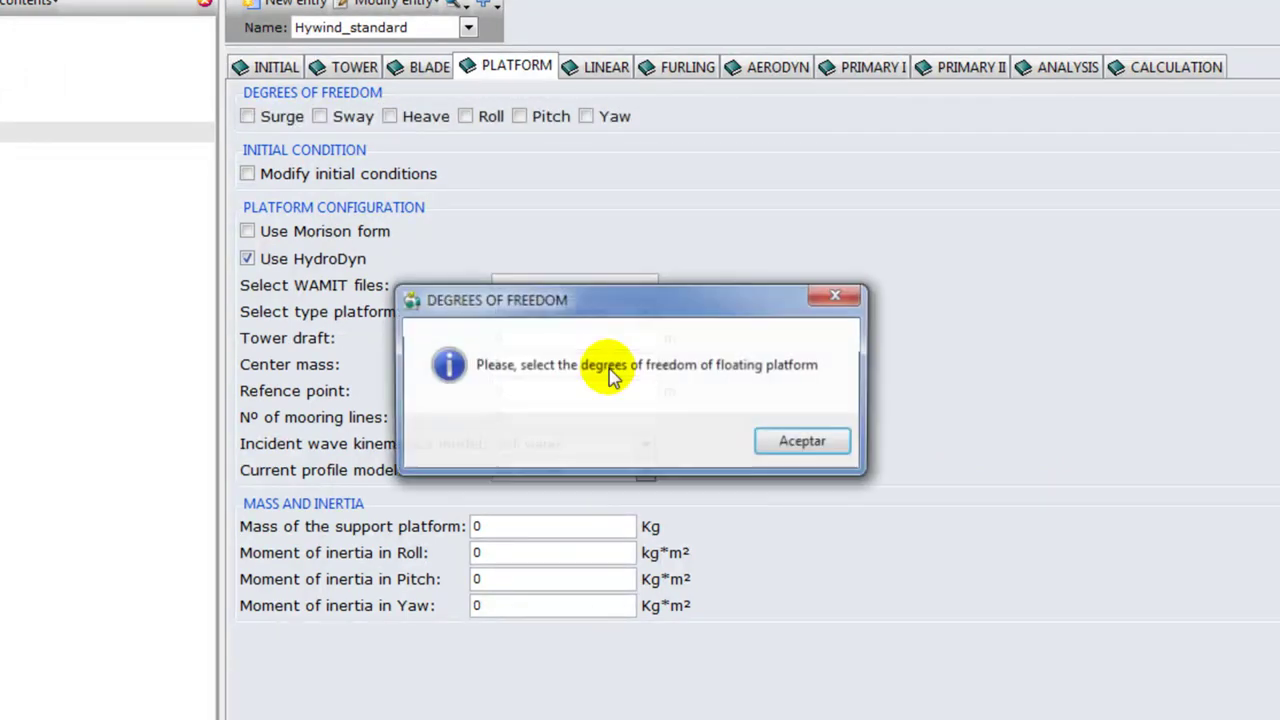
click(805, 442)
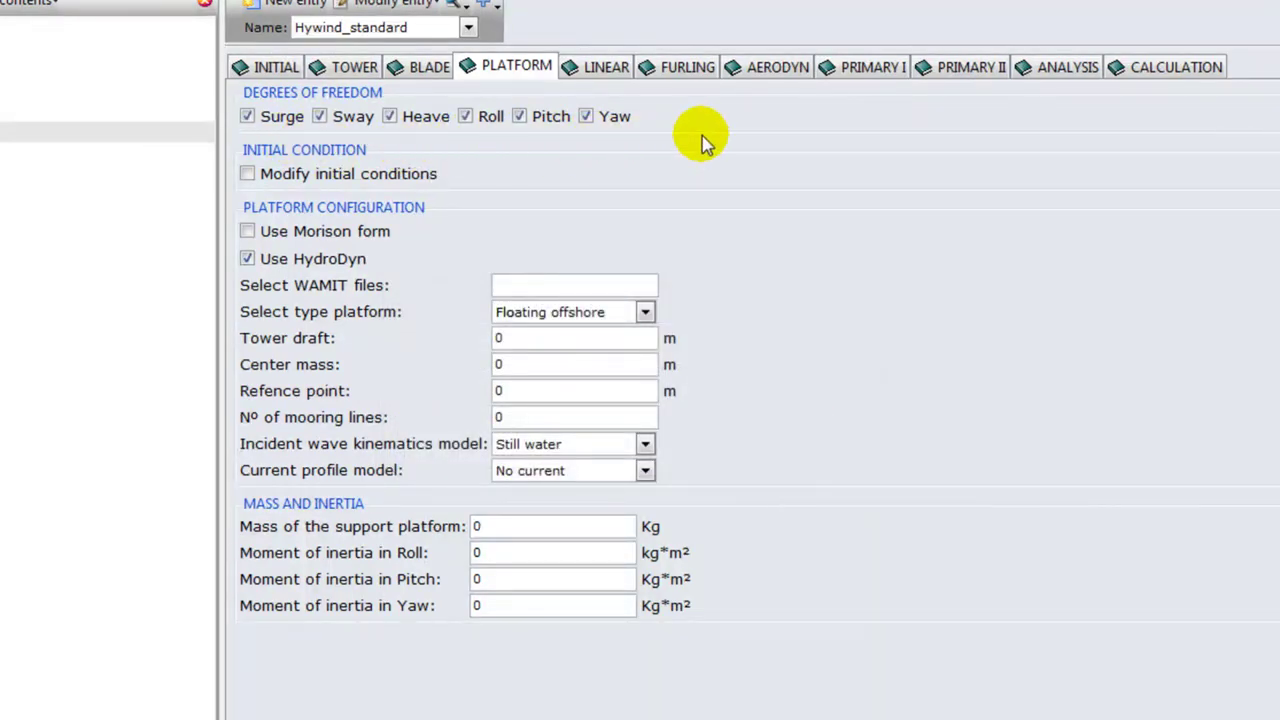
click(247, 259)
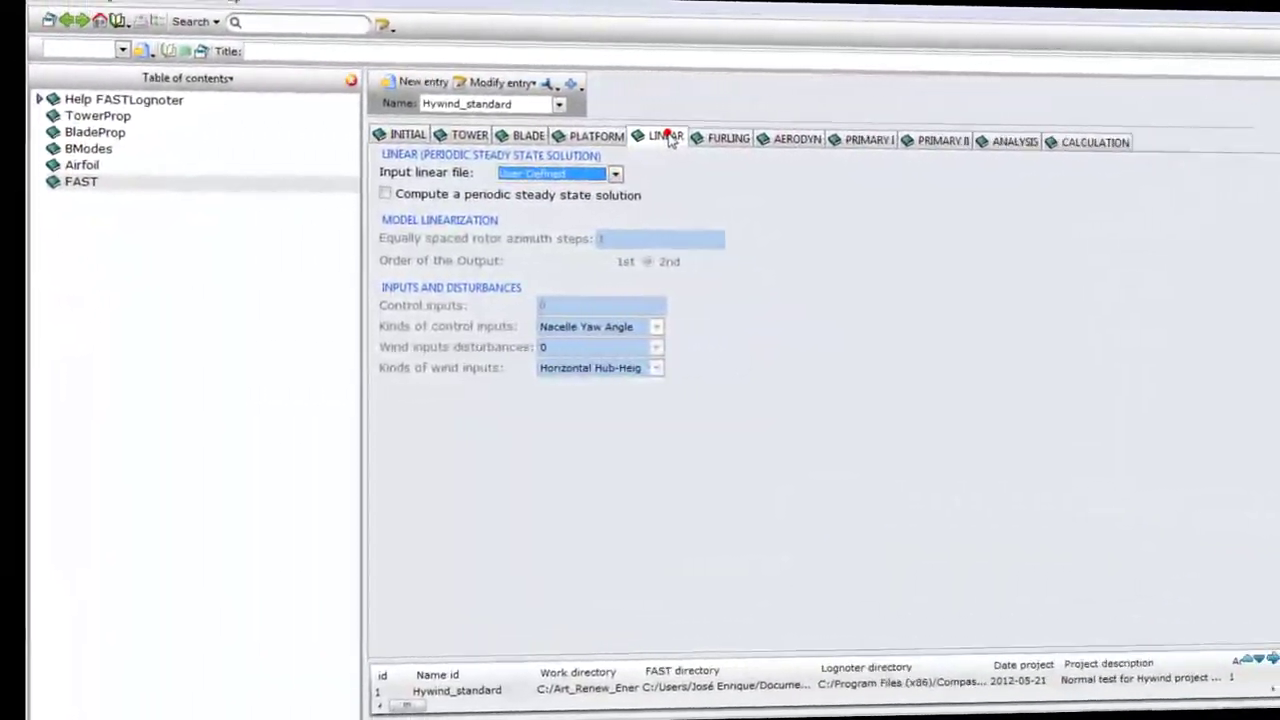
On the Linear page, view the predefined linear files, keep User Defined, and try the periodic steady state option, leaving it off
click(570, 175)
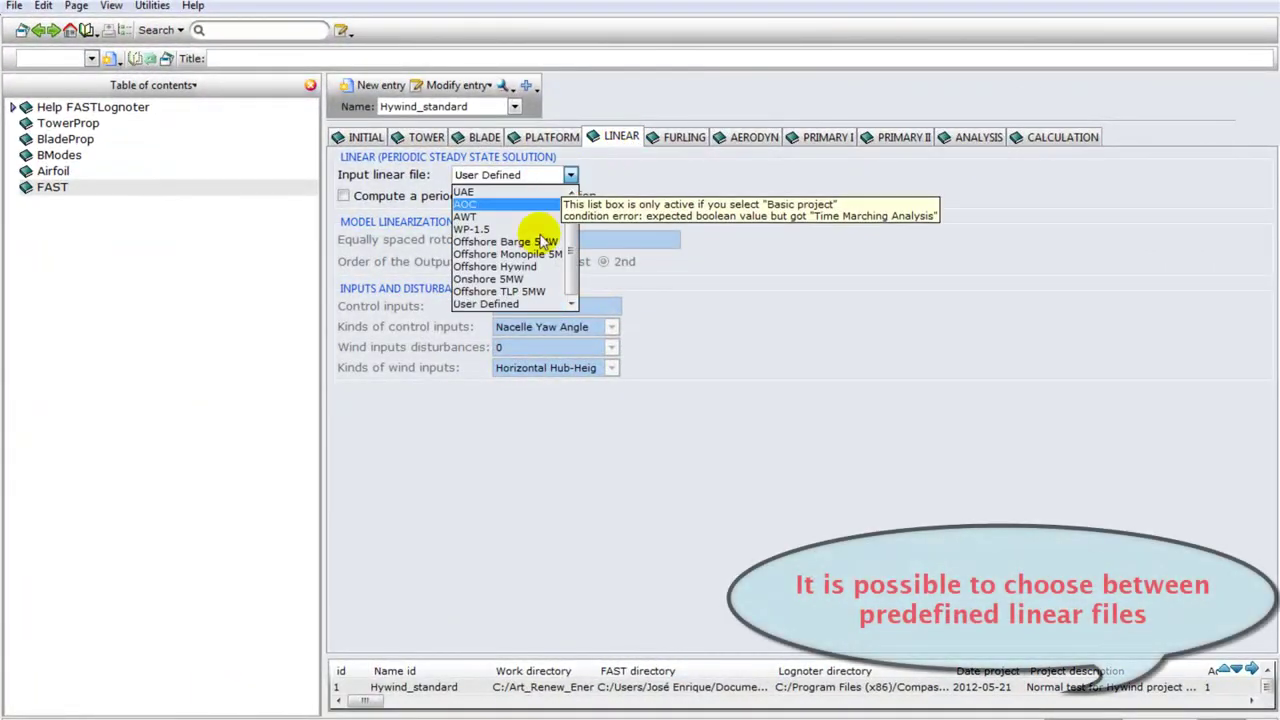
click(743, 174)
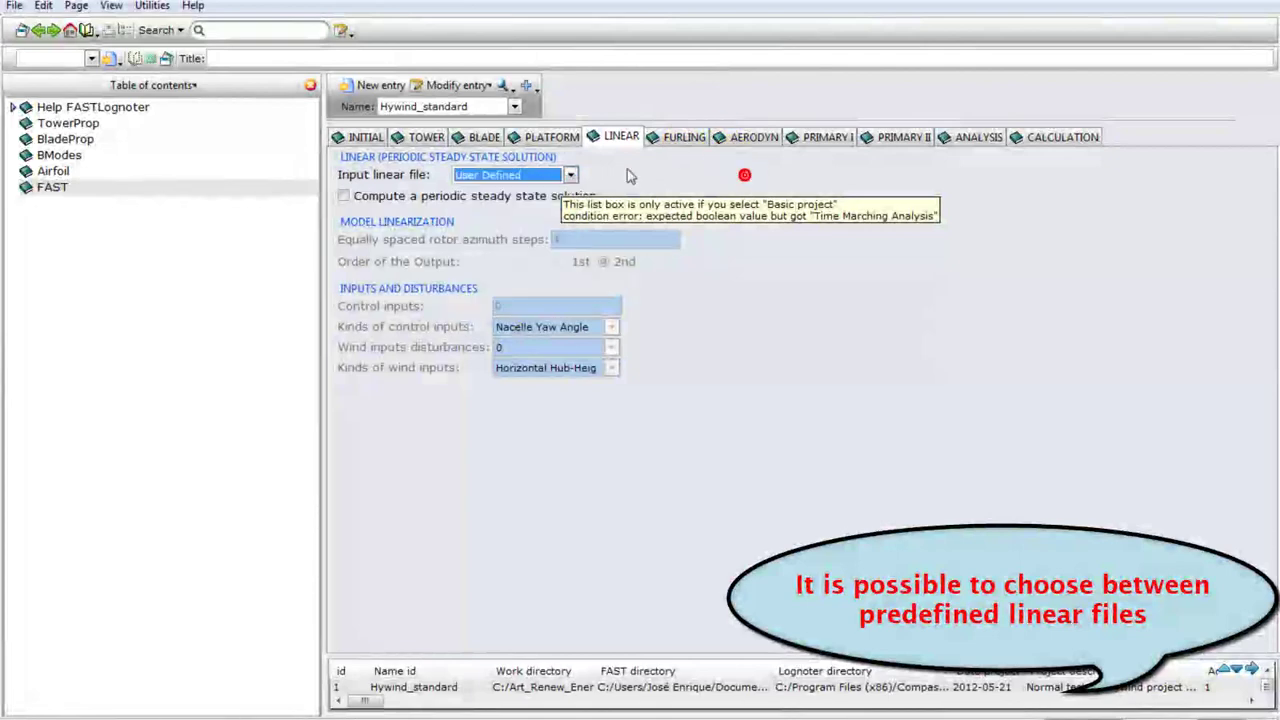
click(347, 196)
click(349, 197)
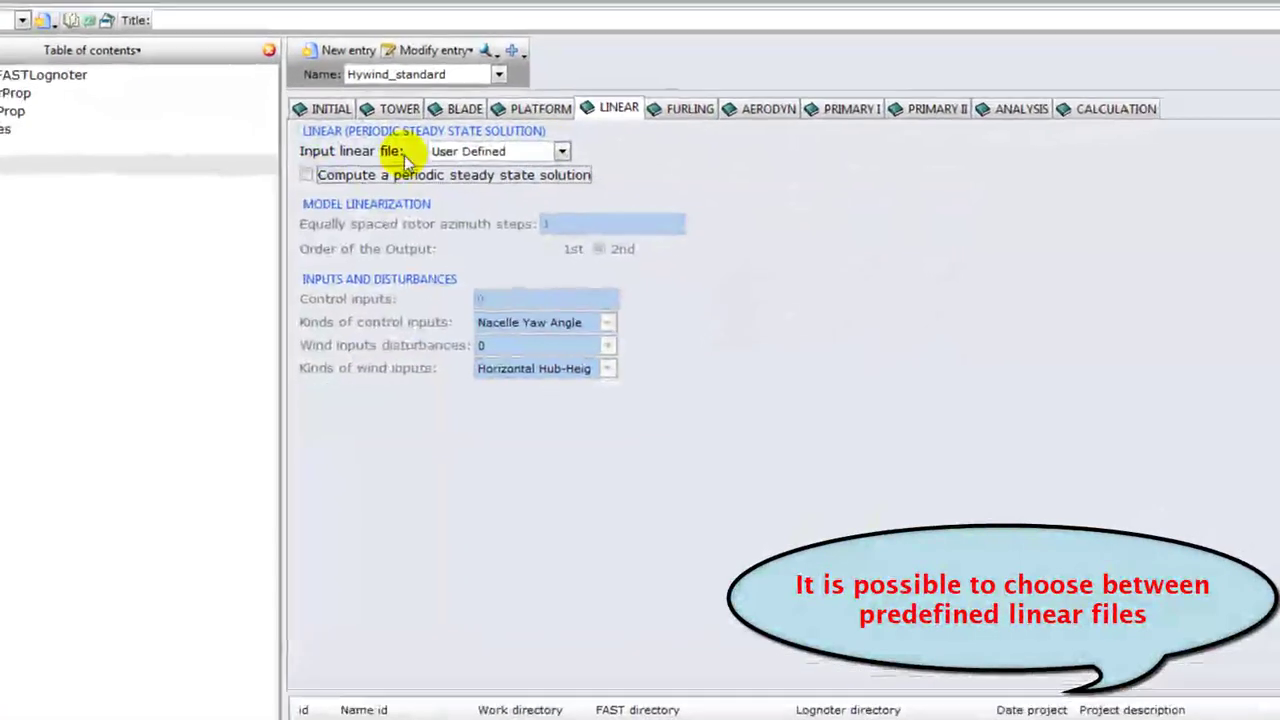
On the Furling page, show the furling file parameters, look through them, and leave Edit Furling file off
click(682, 137)
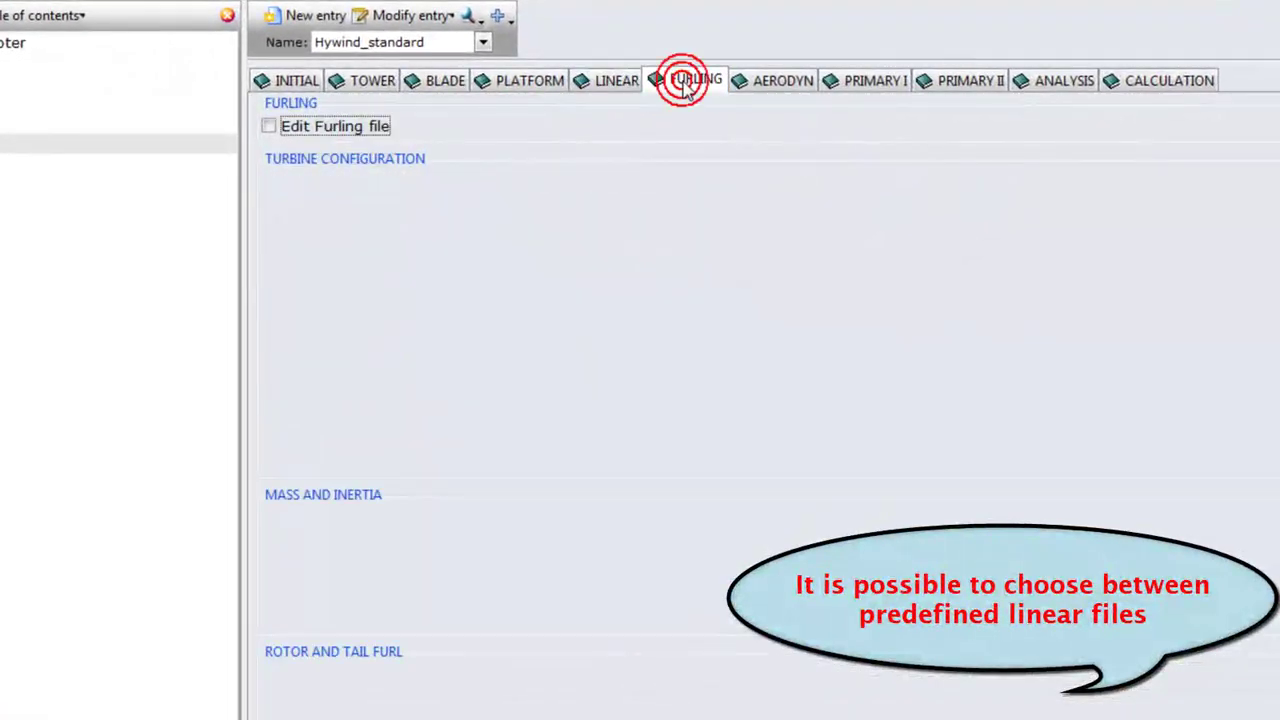
click(268, 126)
scroll(876, 328, down, 3)
scroll(876, 328, up, 3)
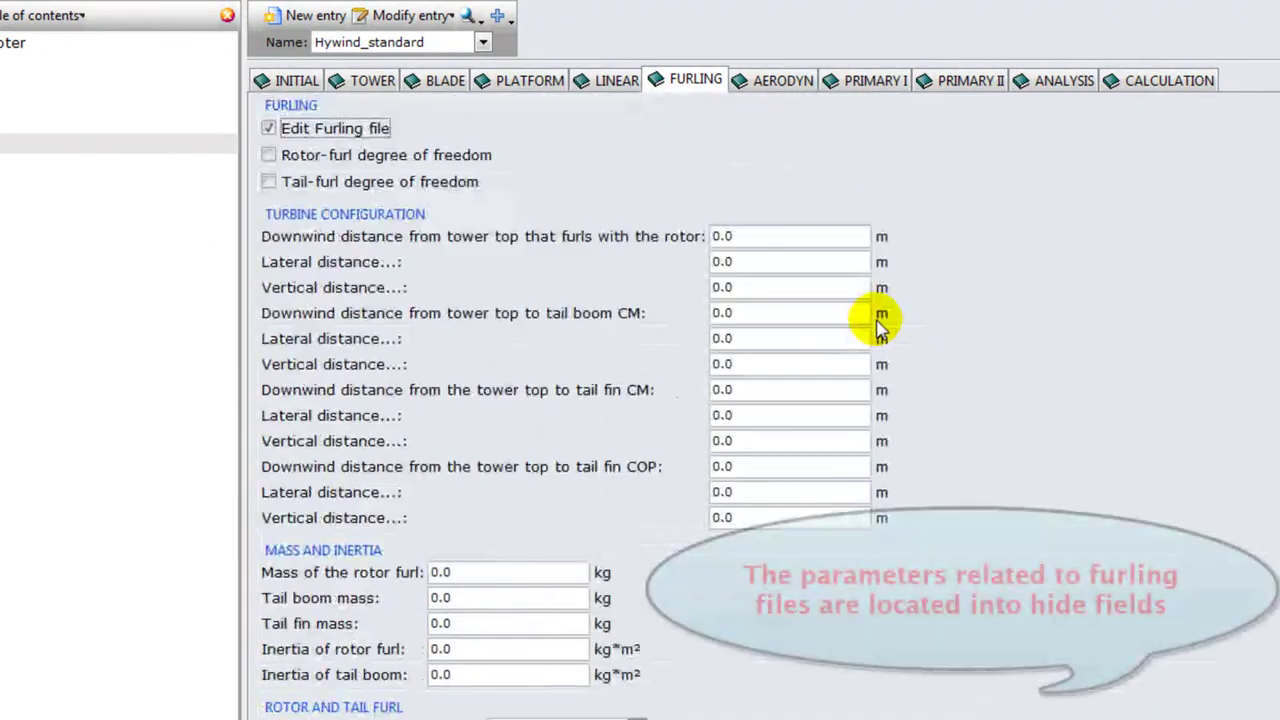
click(268, 128)
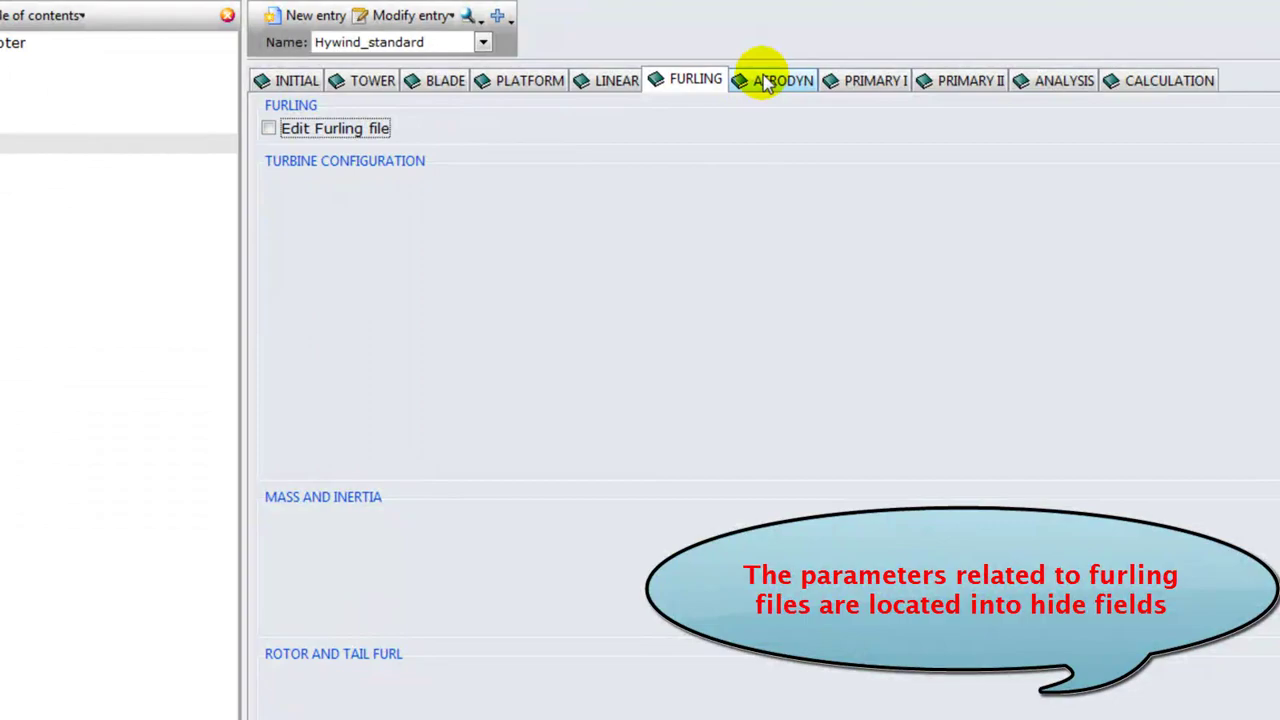
On the AeroDyn page, compare the wind section's fields with Create wind file off and on, leaving the option on
click(763, 82)
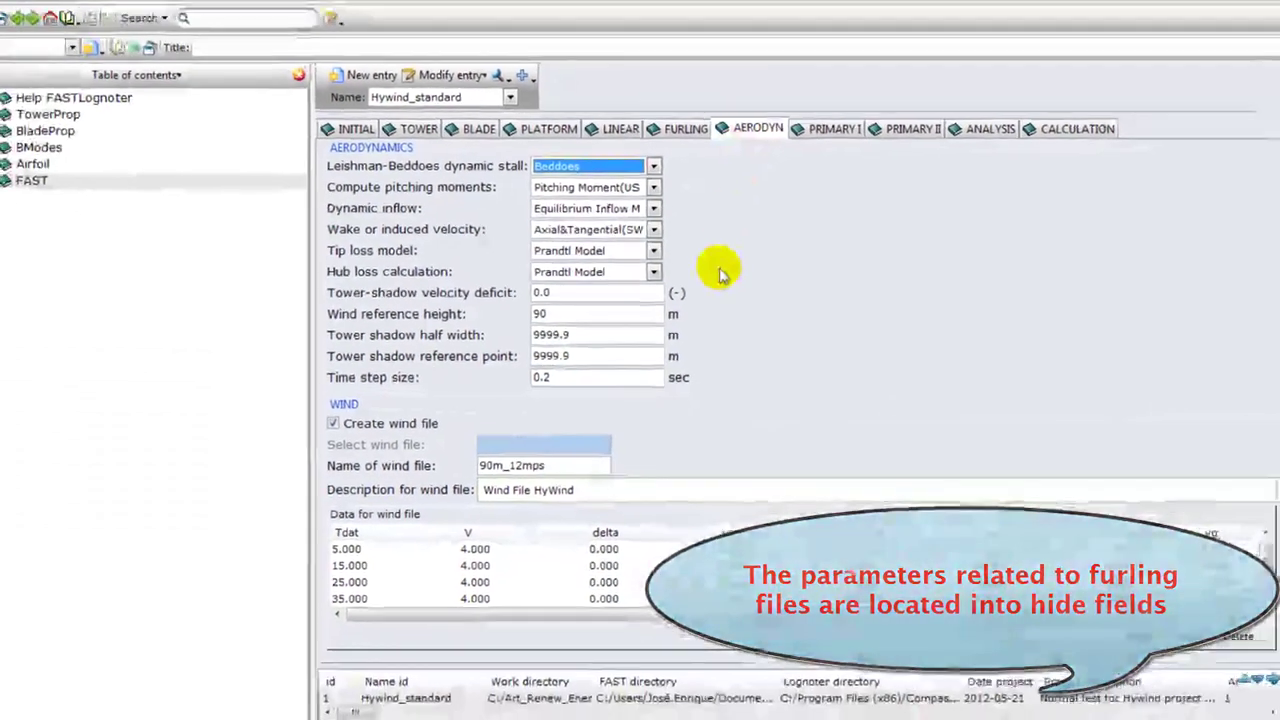
drag(1279, 278, 1272, 374)
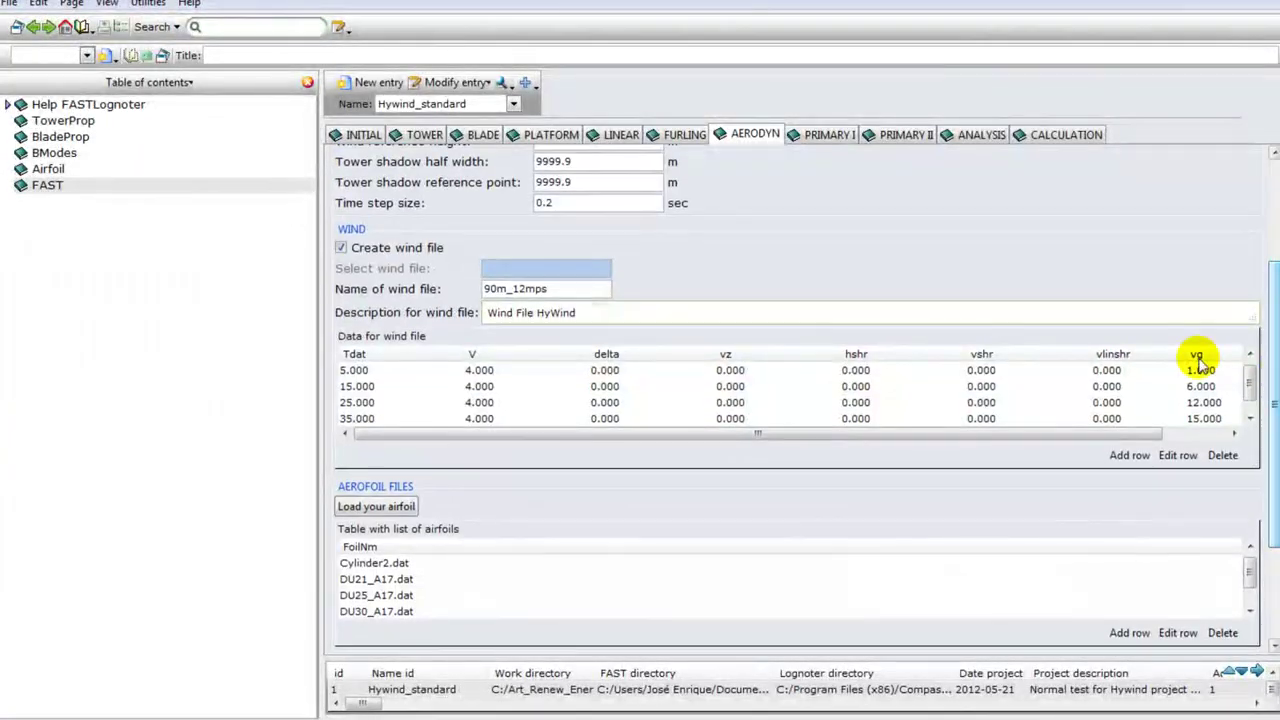
click(341, 248)
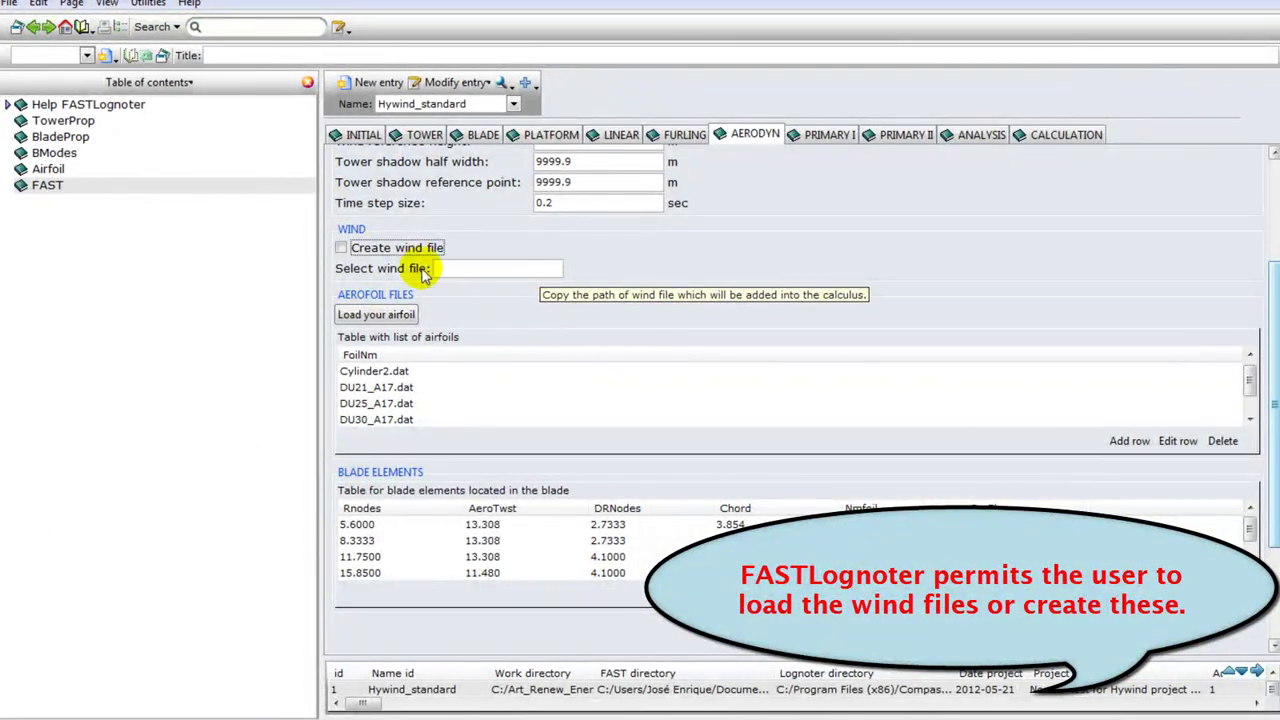
click(342, 248)
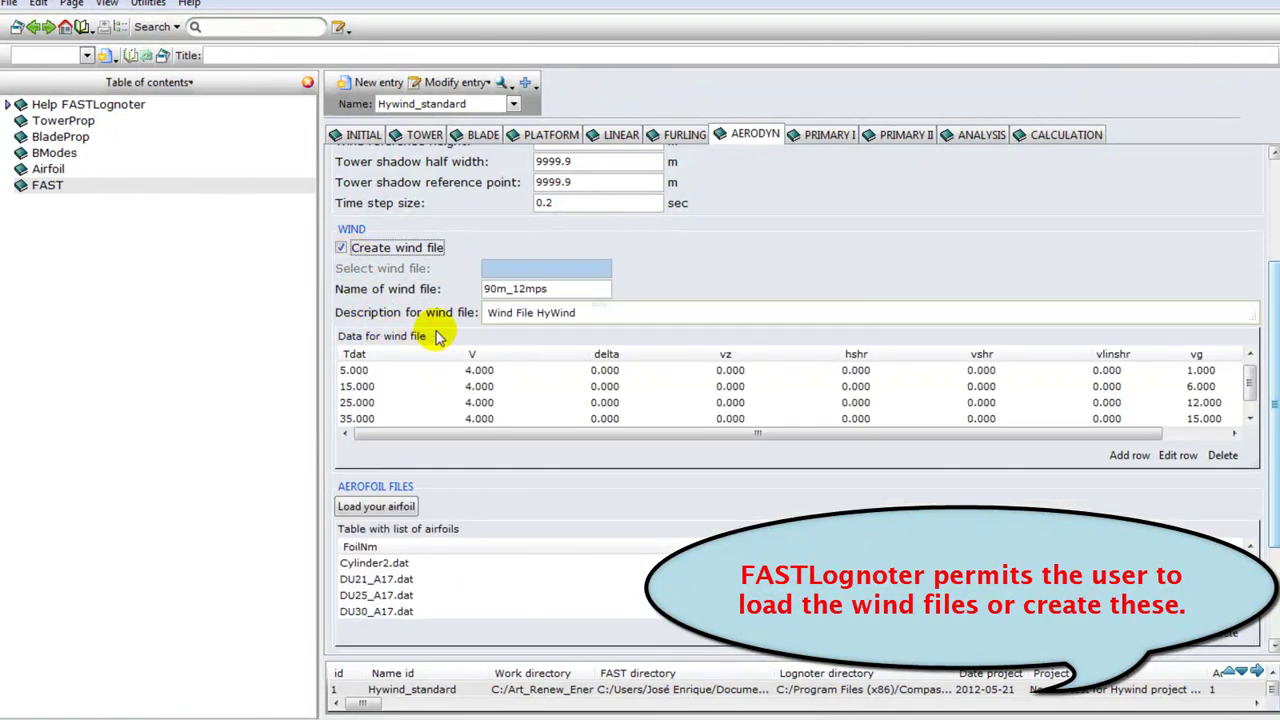
Load the user-created foil Airfoil.dat into the AeroDyn page's table of airfoils
scroll(443, 336, down, 3)
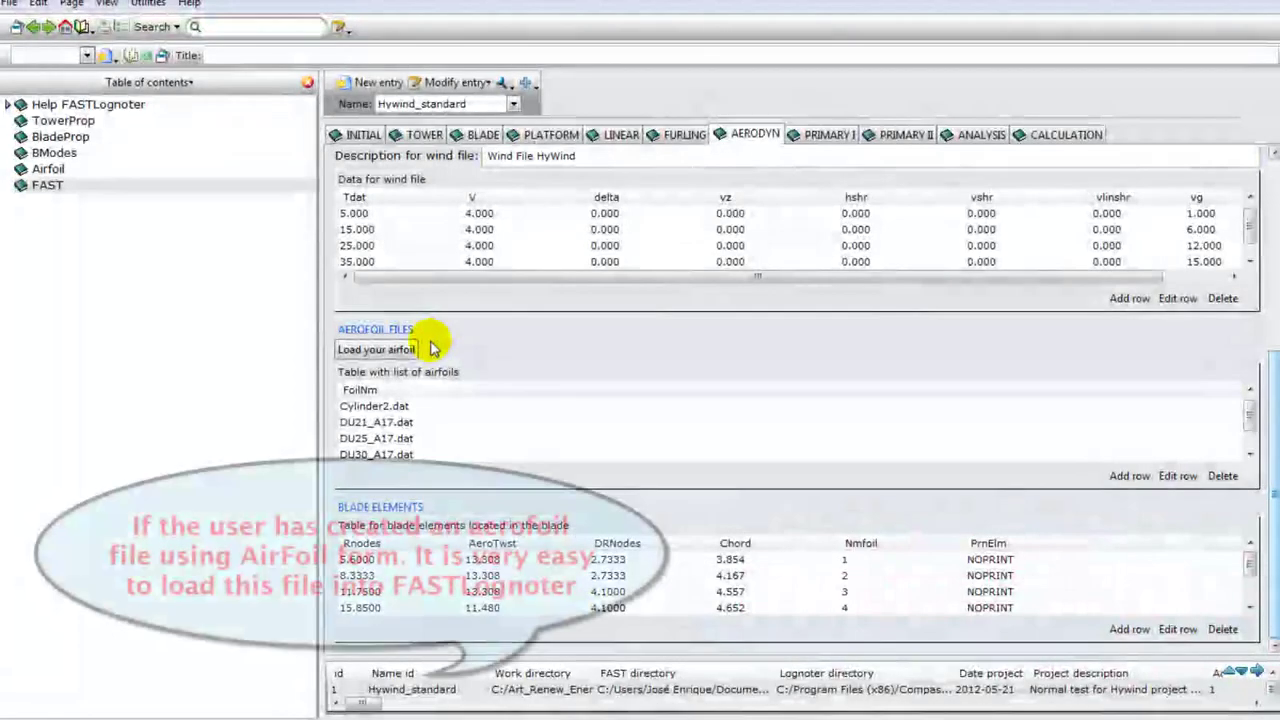
click(376, 358)
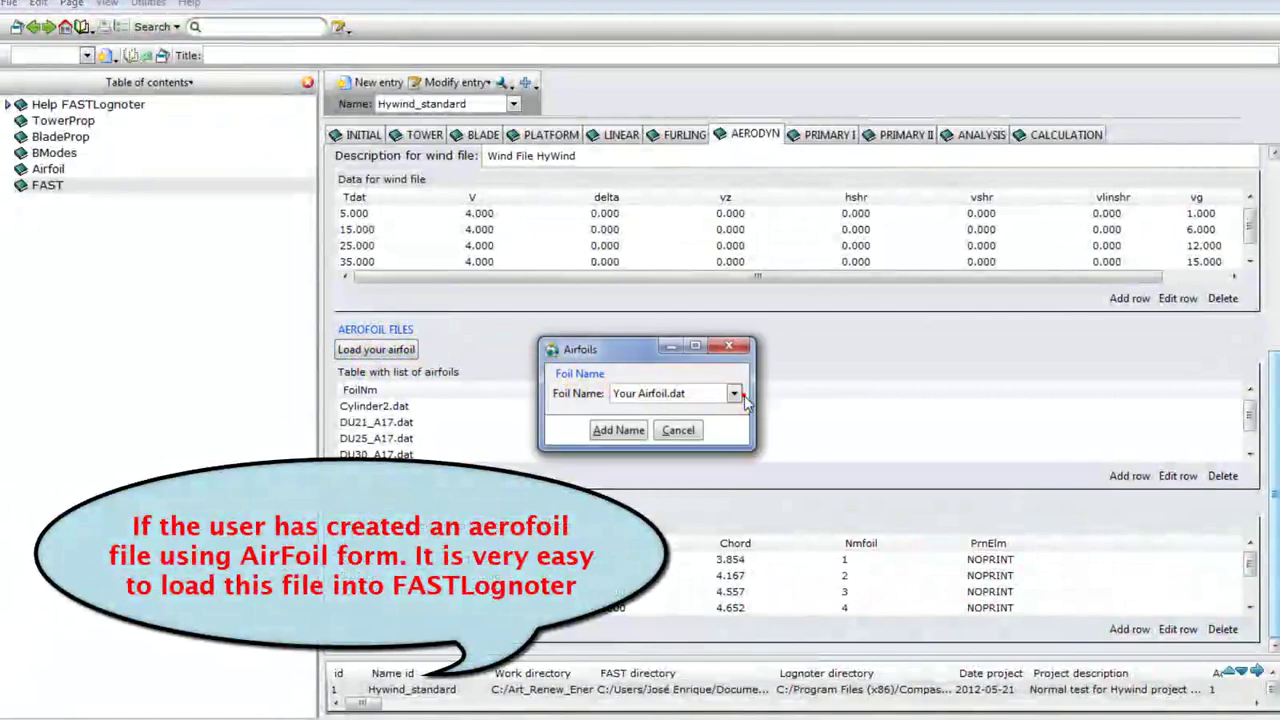
click(736, 394)
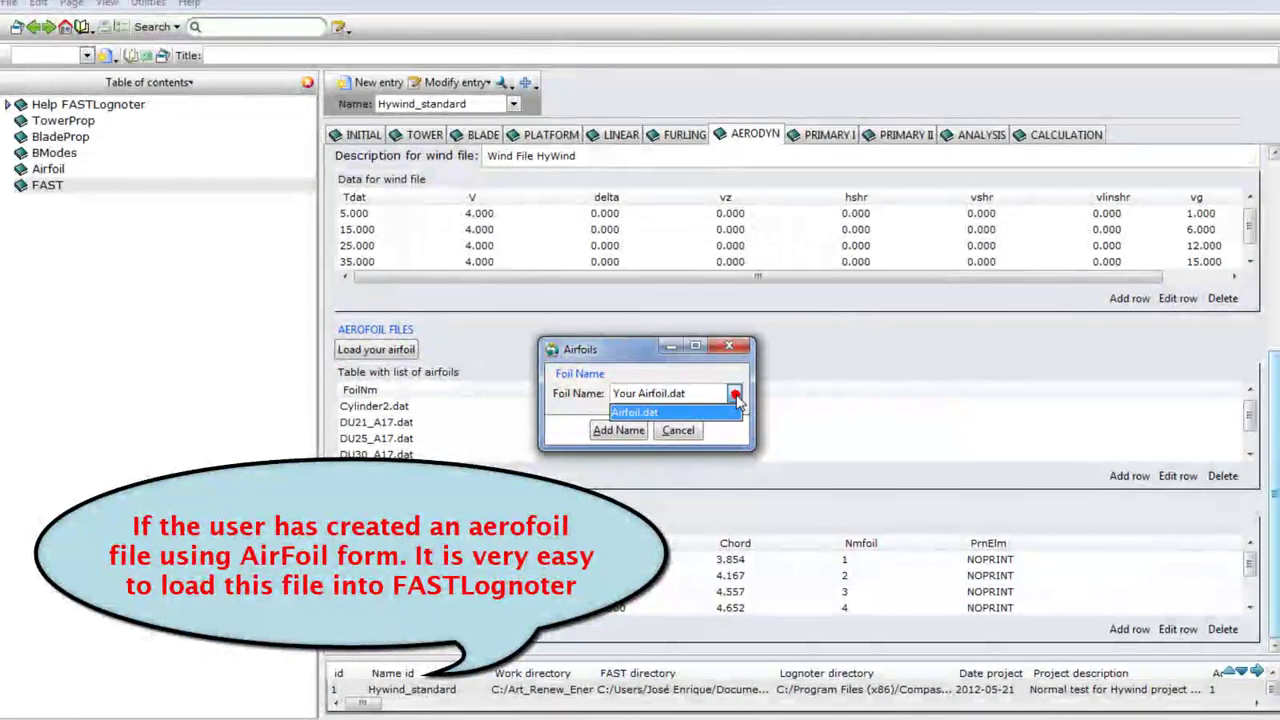
click(634, 412)
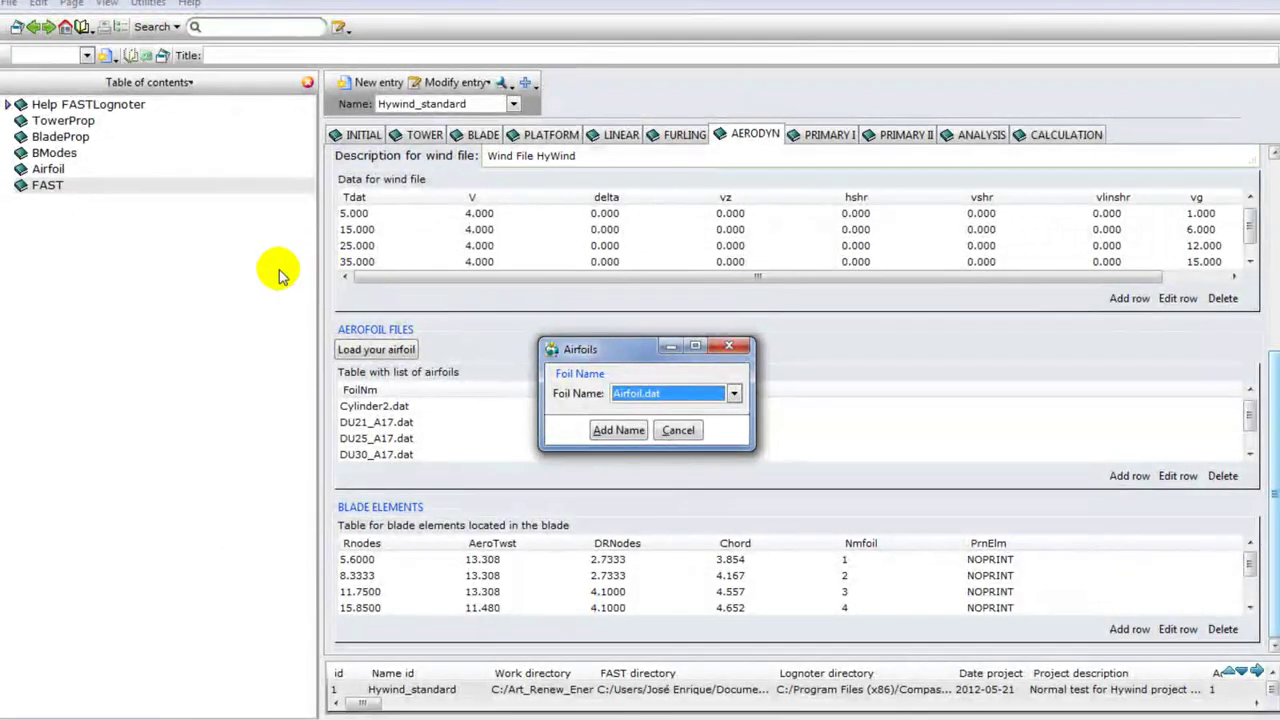
click(619, 430)
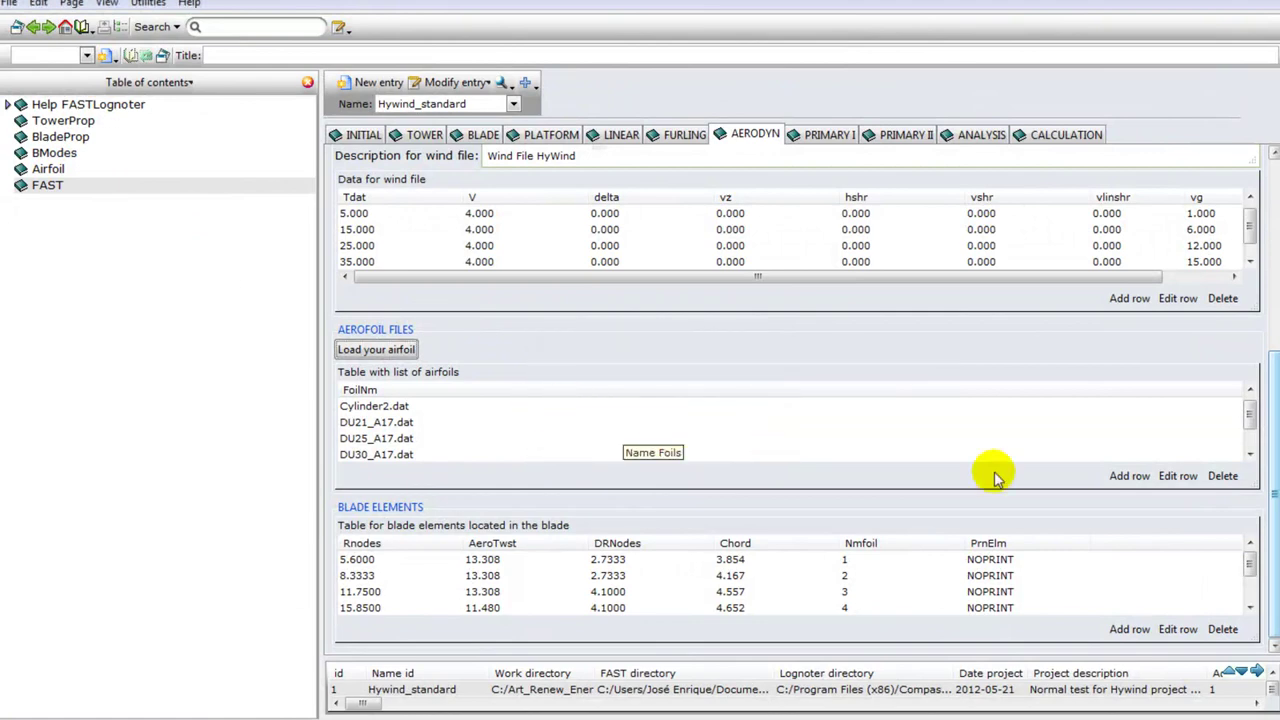
scroll(1248, 416, down, 2)
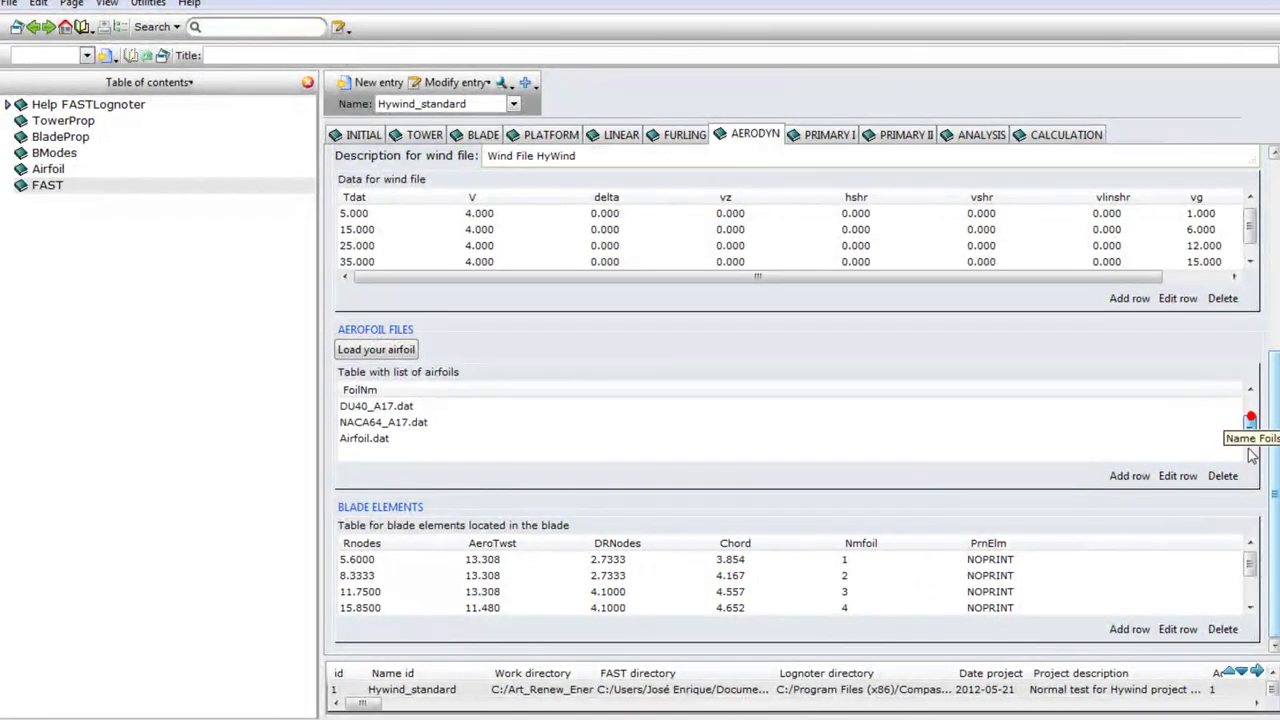
Delete the Airfoil.dat row from the airfoil table and look through the blade elements table
double_click(364, 440)
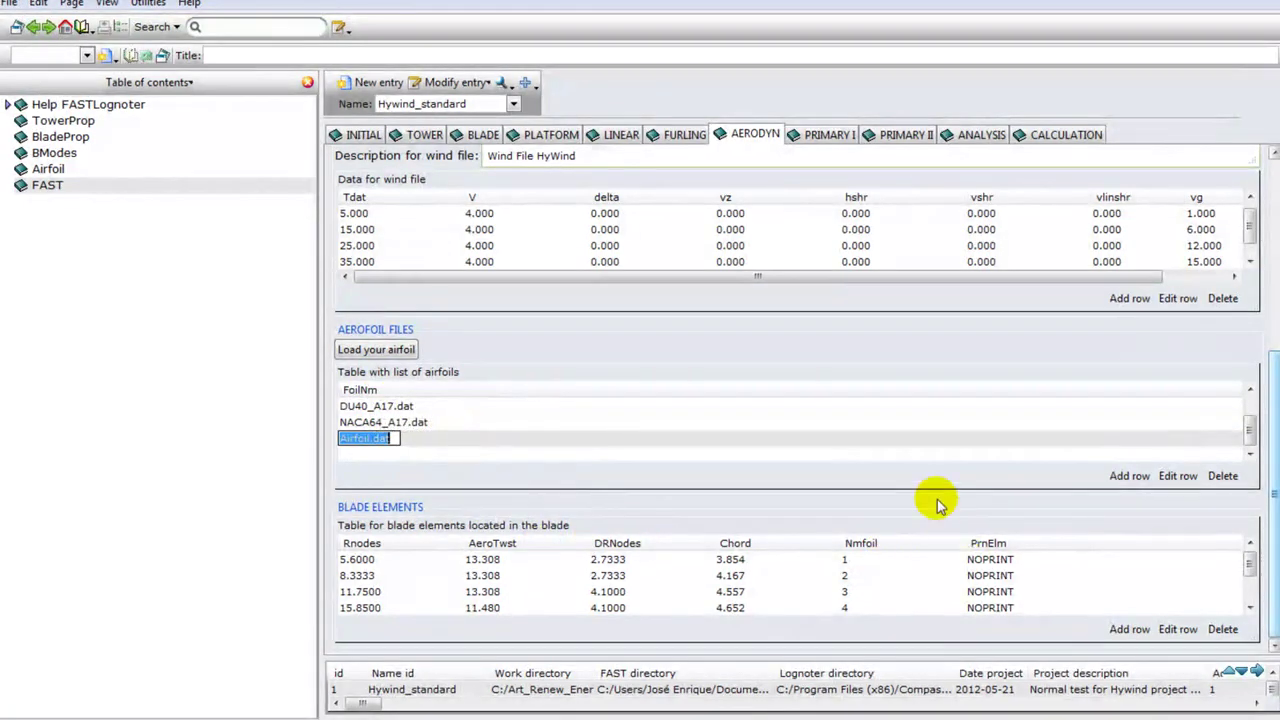
click(1252, 567)
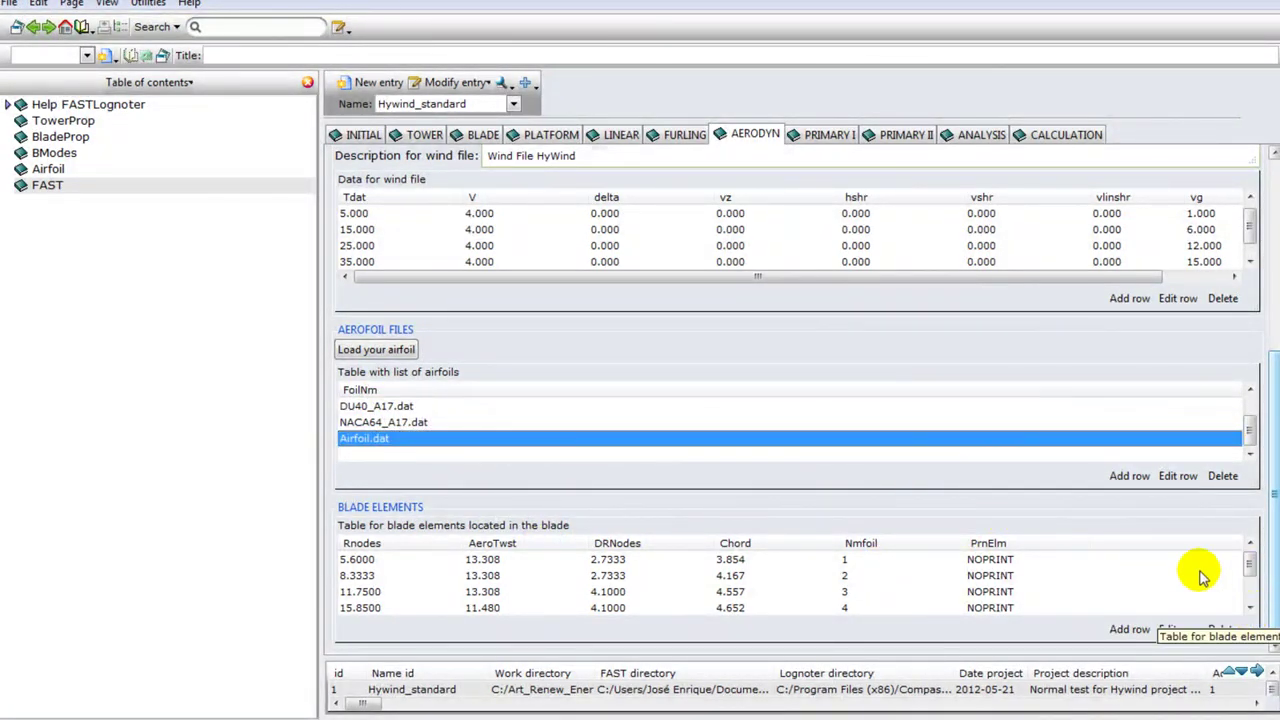
click(1230, 477)
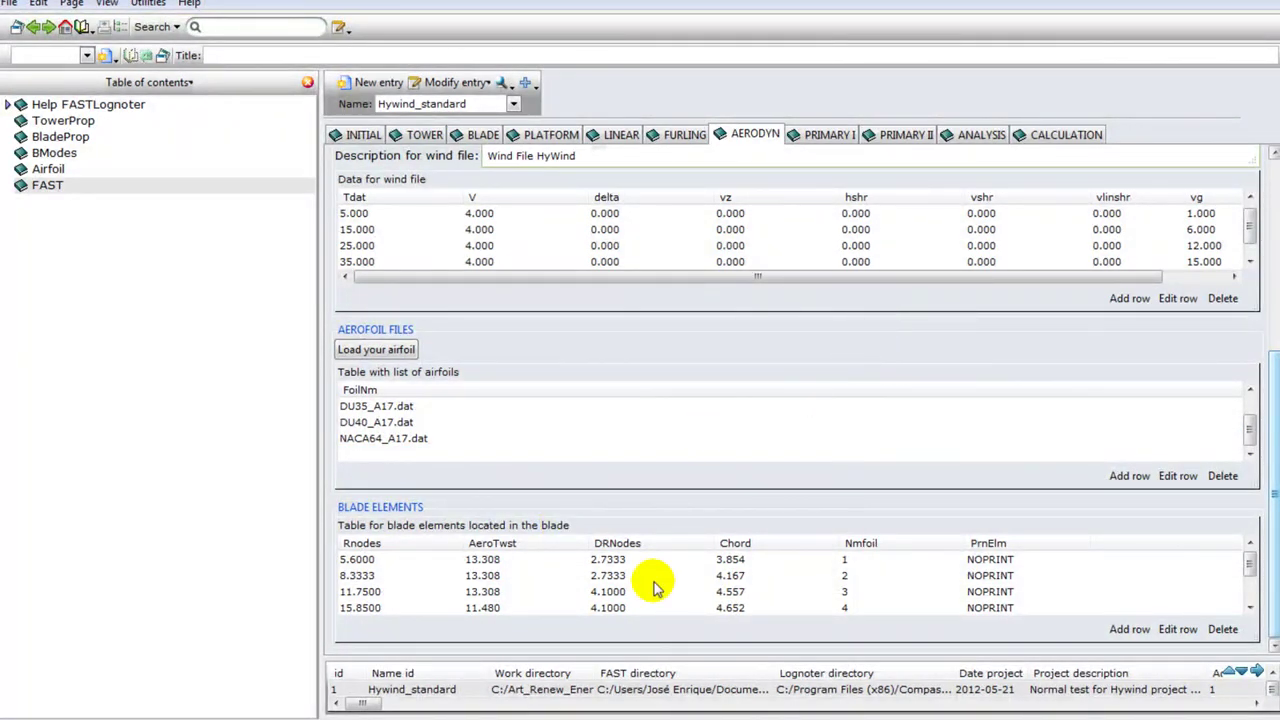
drag(1250, 565, 1017, 263)
On the Primary I page, try Yaw control mode, leave it off, and look through the turbine control and feature flag settings
click(813, 130)
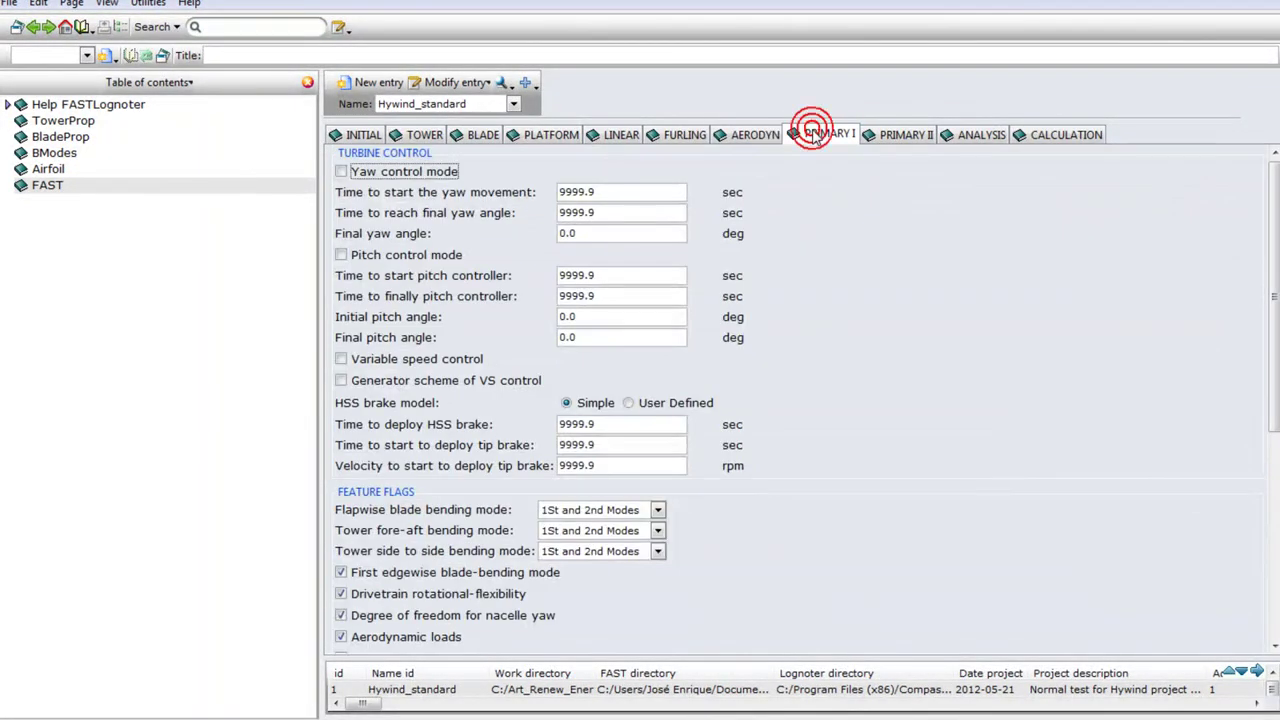
click(342, 172)
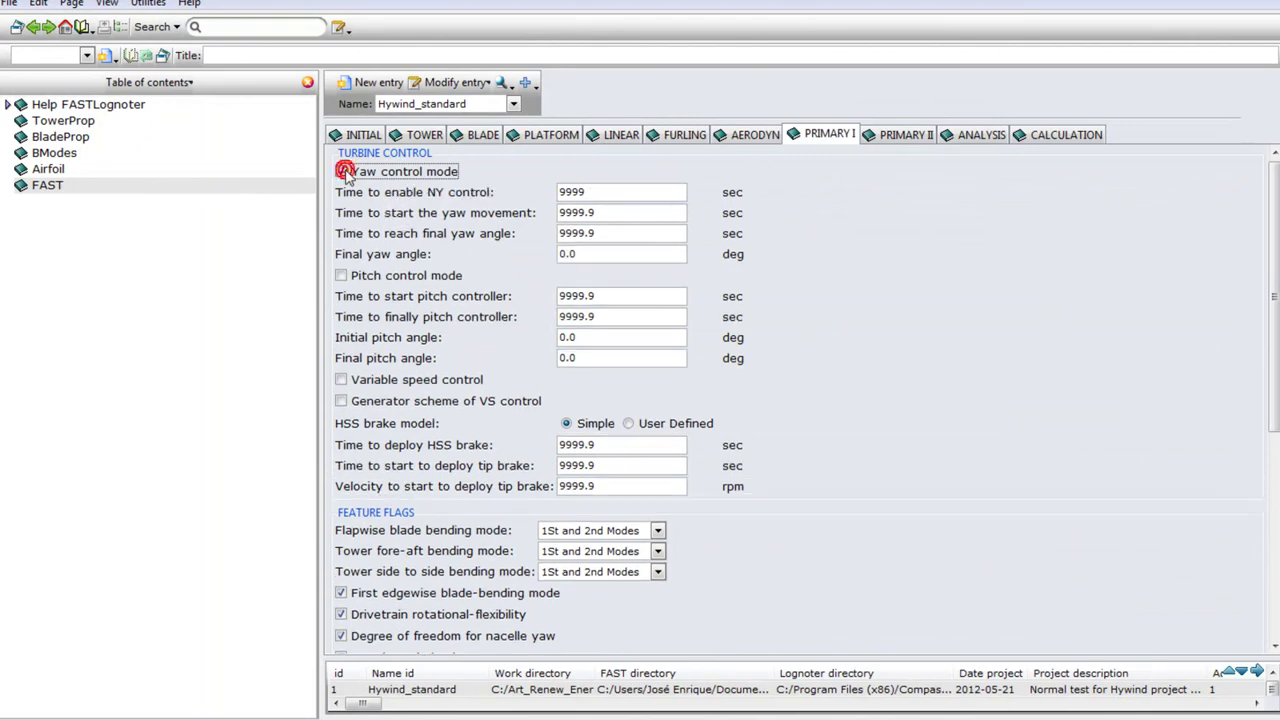
click(342, 172)
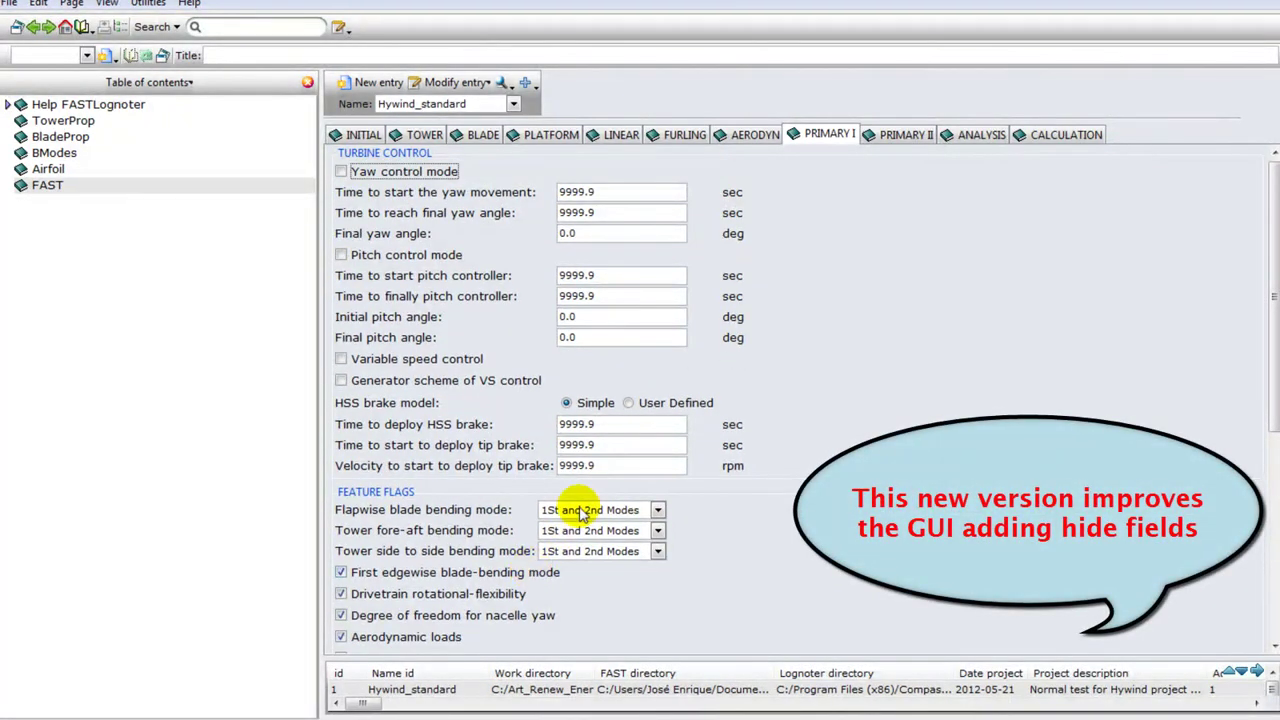
drag(1274, 362, 1249, 343)
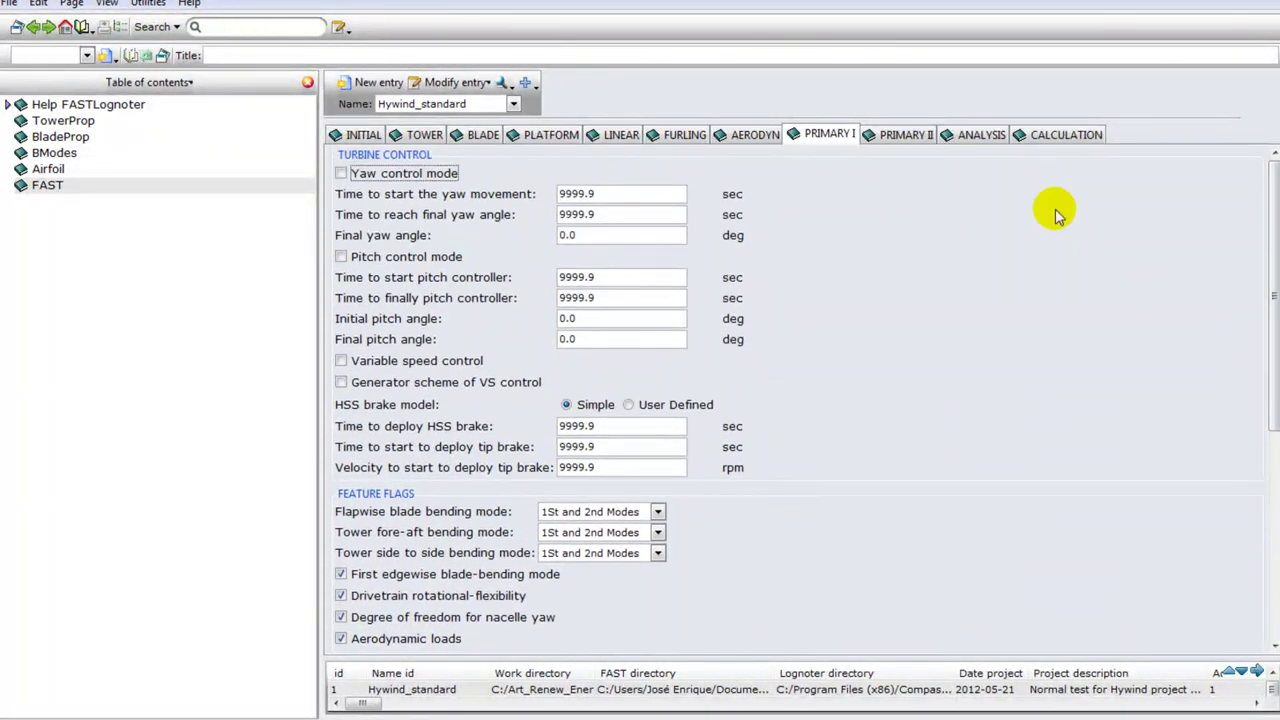
Review the mass, drive train and generator data on the Primary II page and the output options on the Analysis page
click(910, 136)
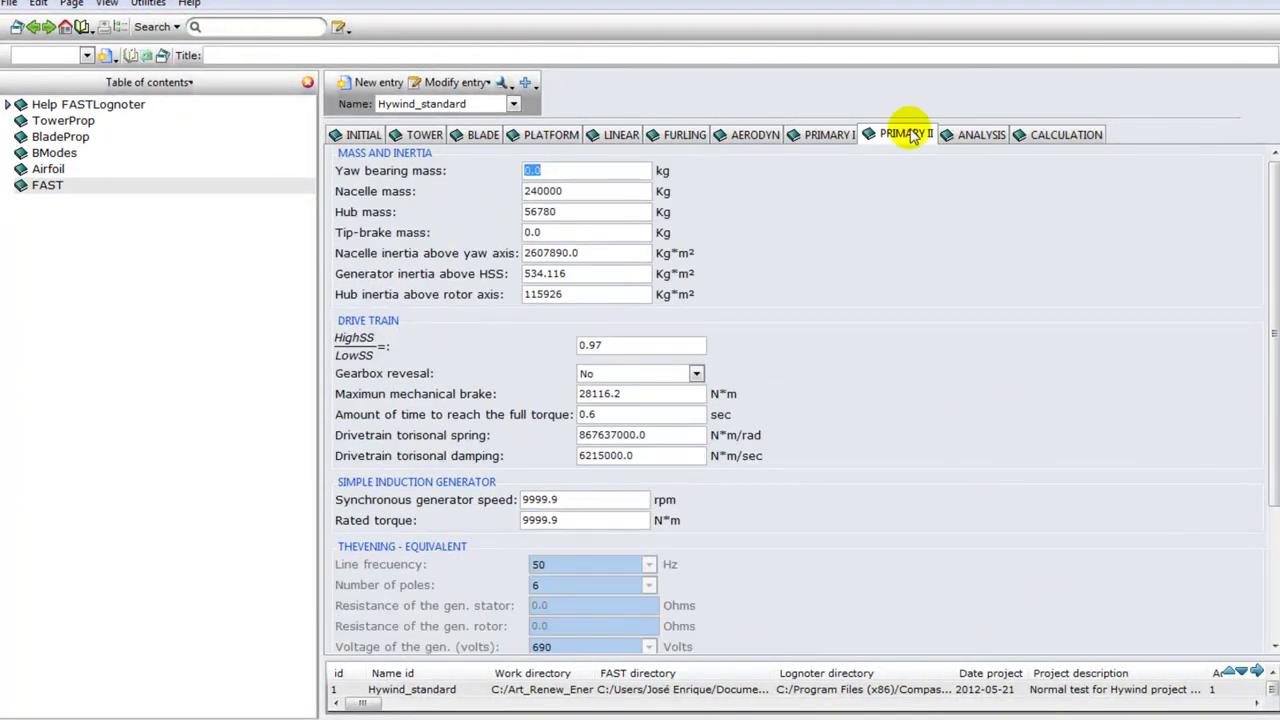
click(967, 140)
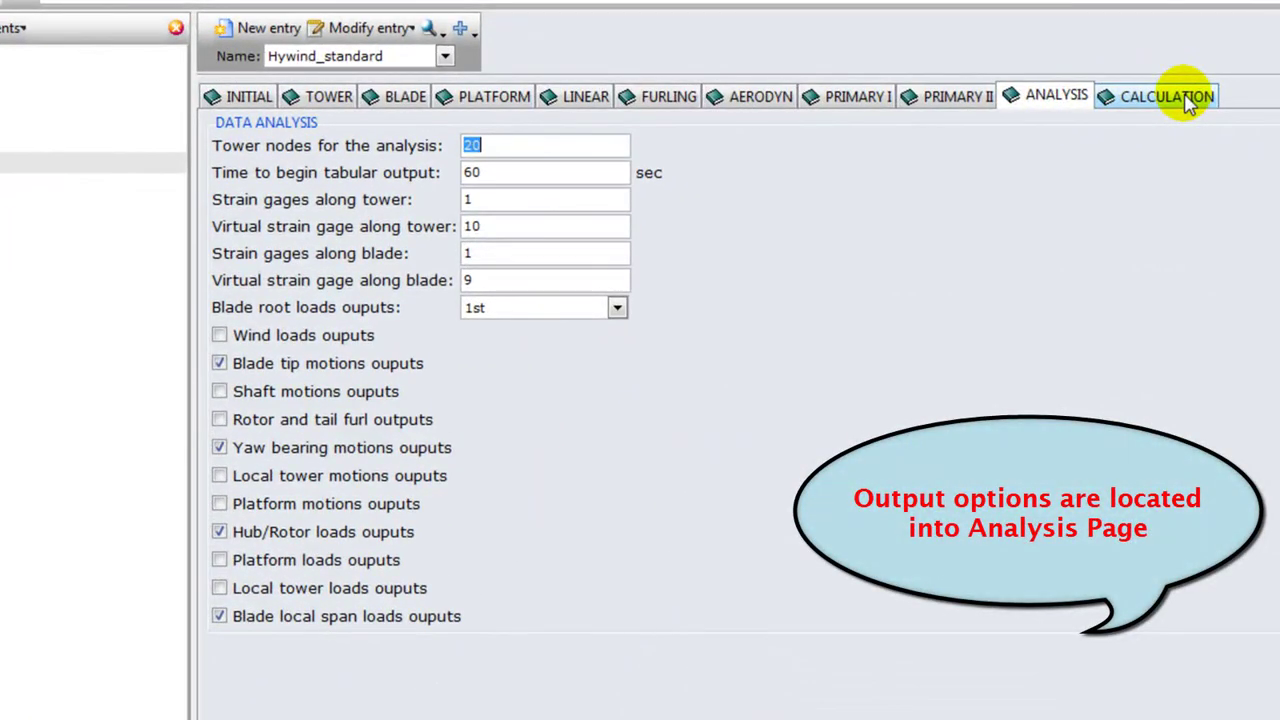
On the Calculation page, try the Show edit buttons option, leaving it off
click(1180, 97)
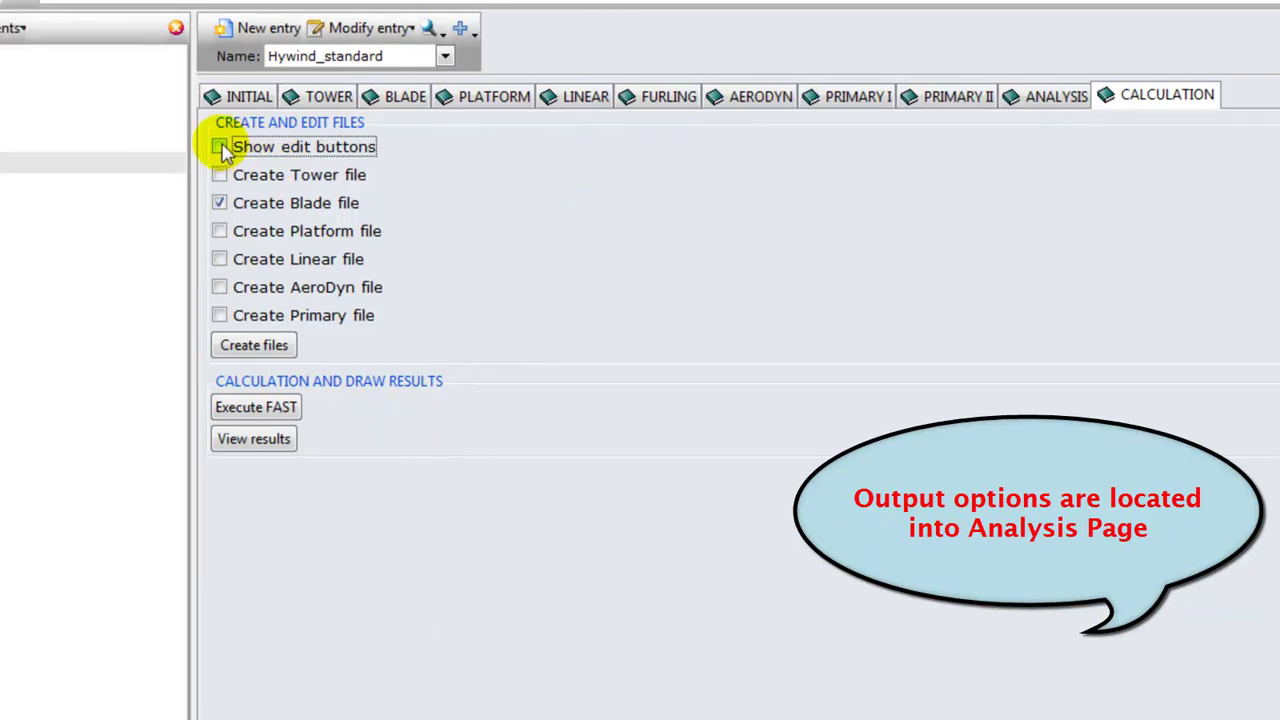
click(219, 147)
click(219, 147)
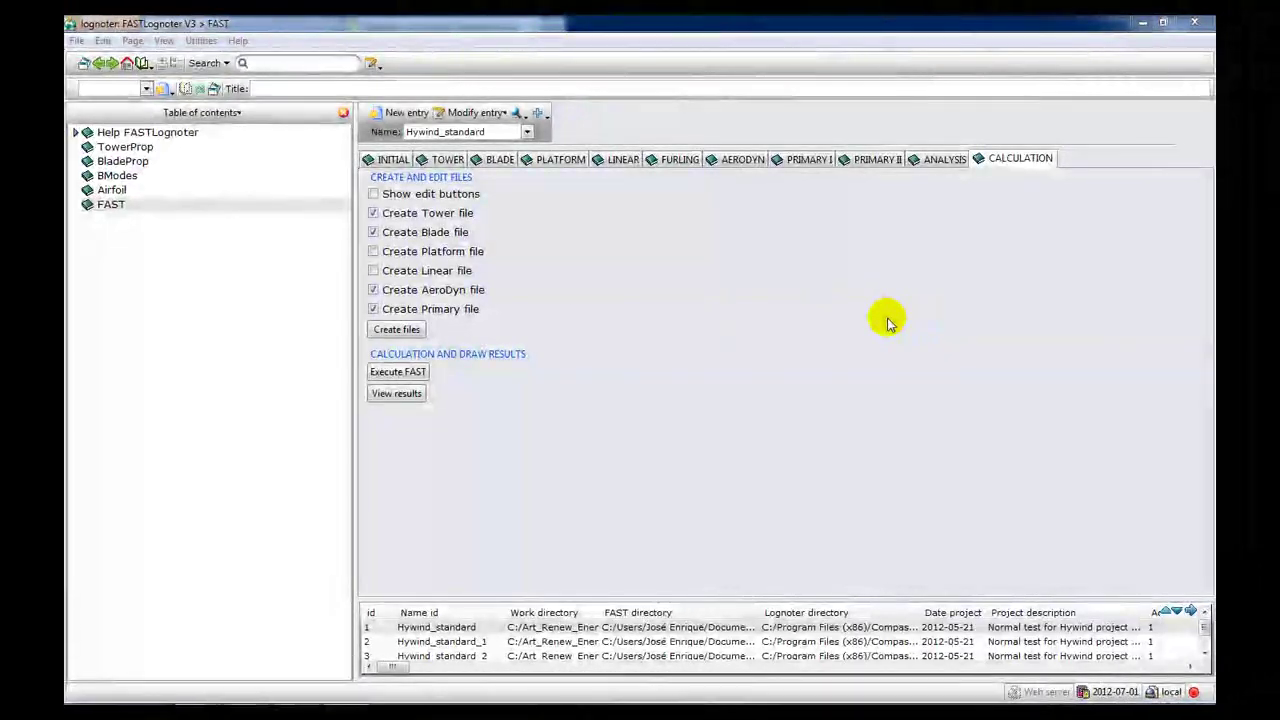
Check the Analysis outputs, then save the modified Hywind_standard entry and create its tower, blade, AeroDyn and primary input files
click(957, 163)
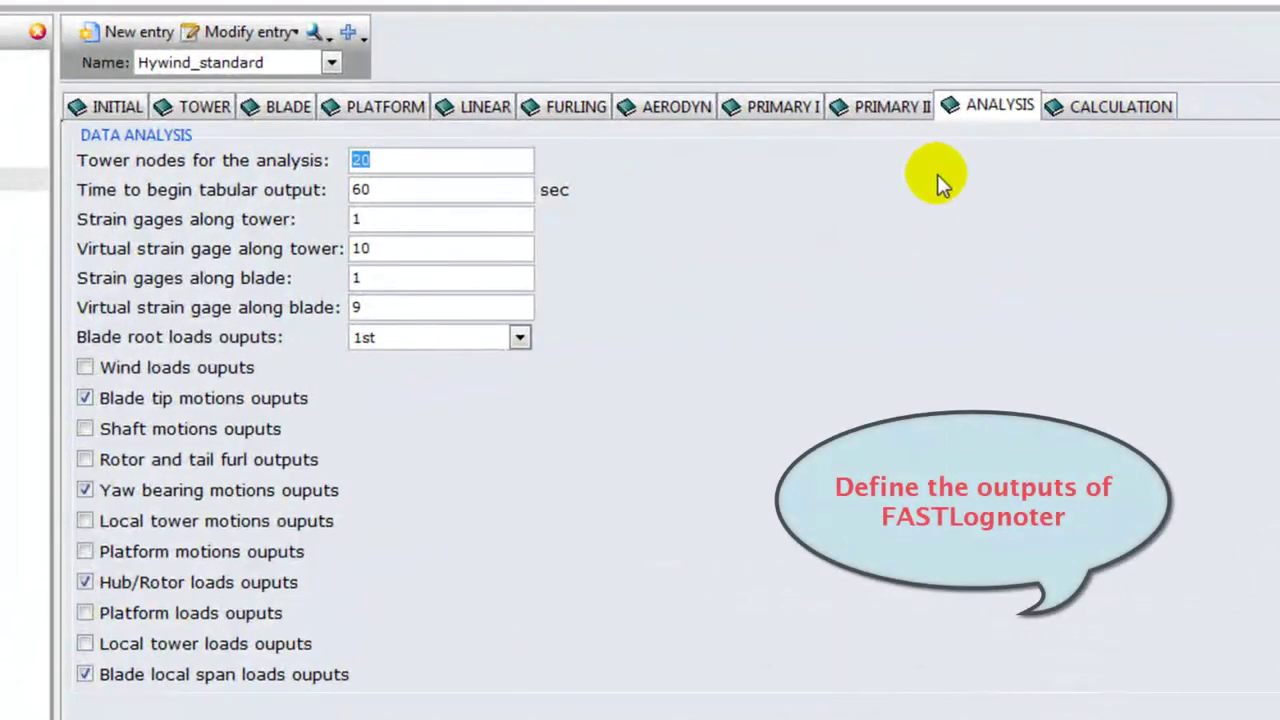
click(1091, 108)
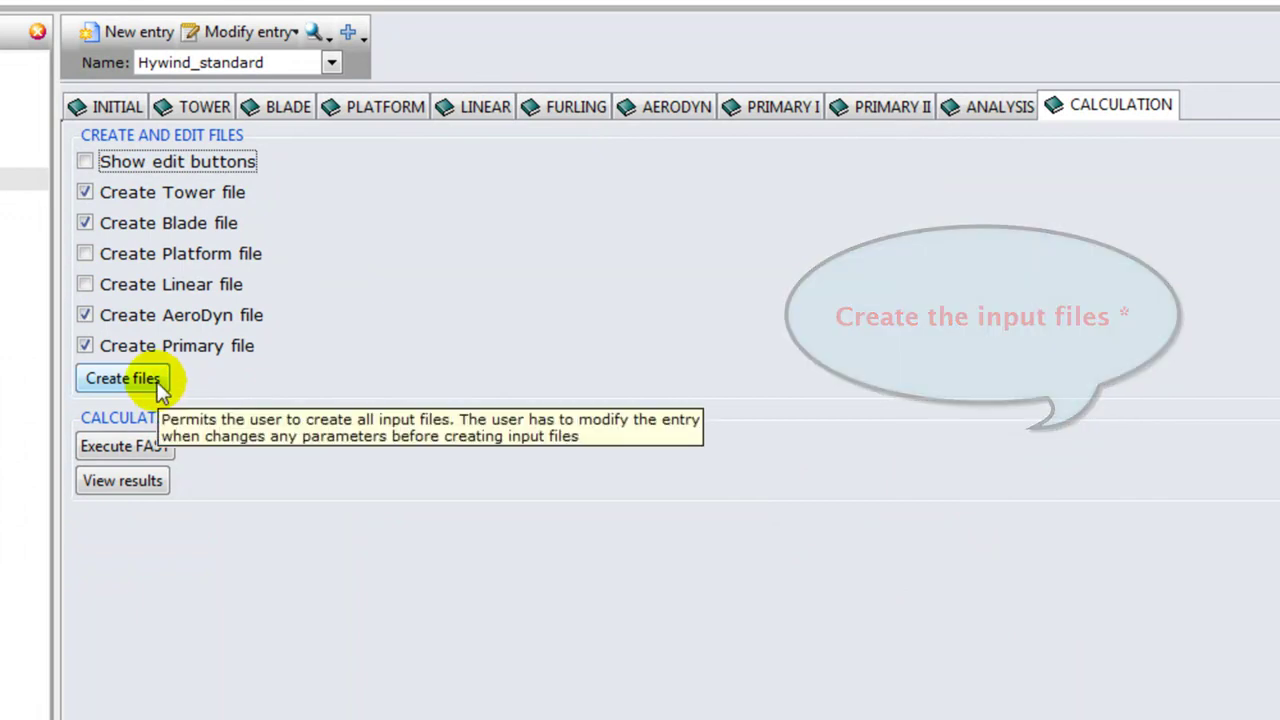
click(268, 34)
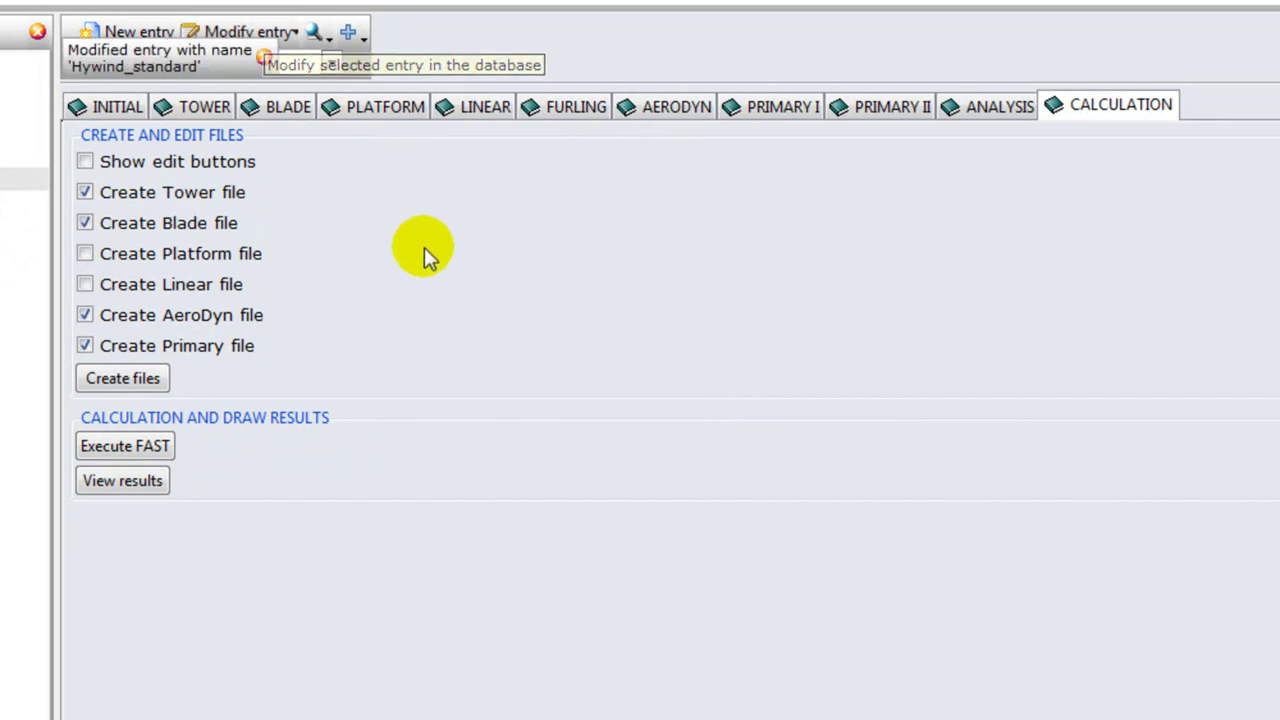
click(122, 378)
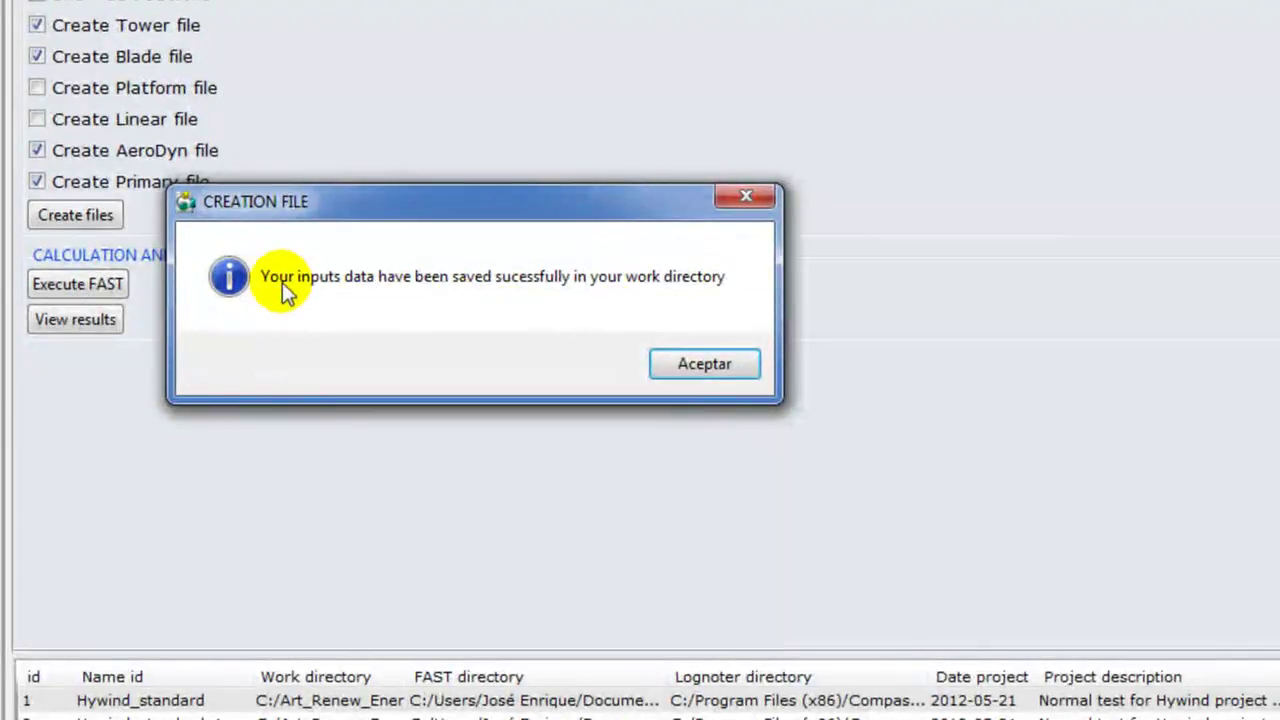
click(705, 364)
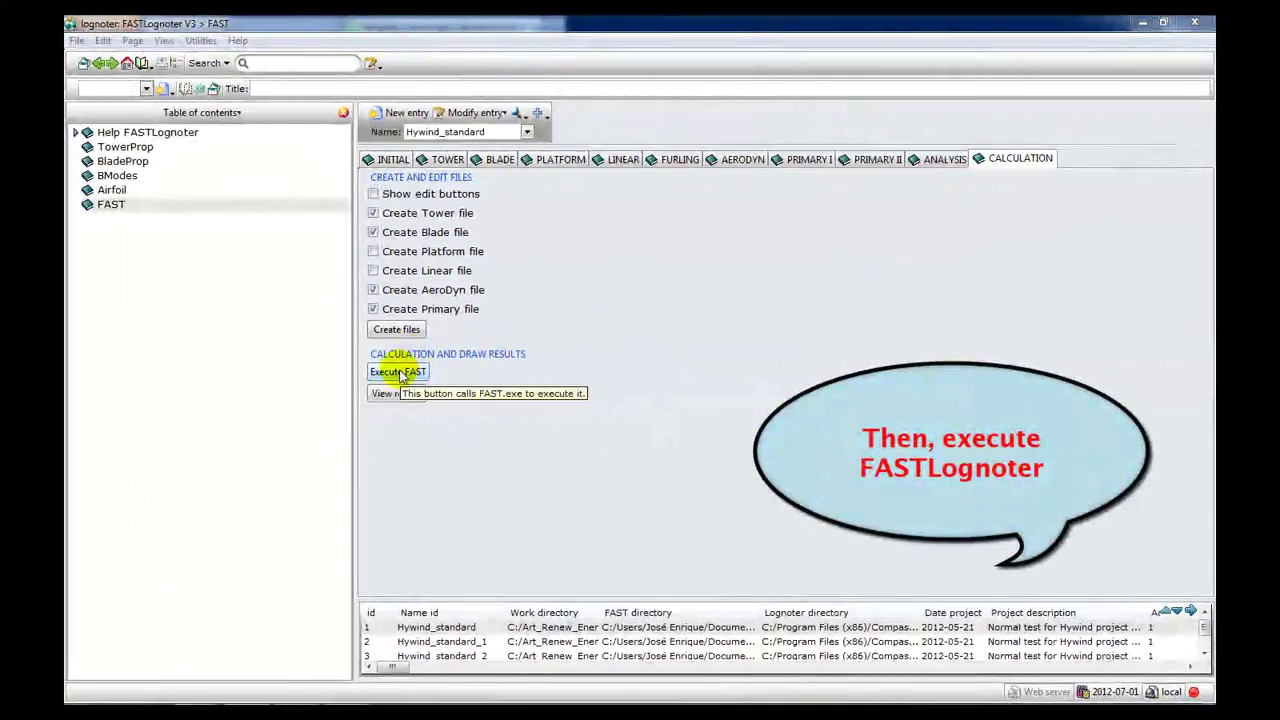
Execute FAST for the Hywind_standard entry and dismiss the calculation notice
click(398, 372)
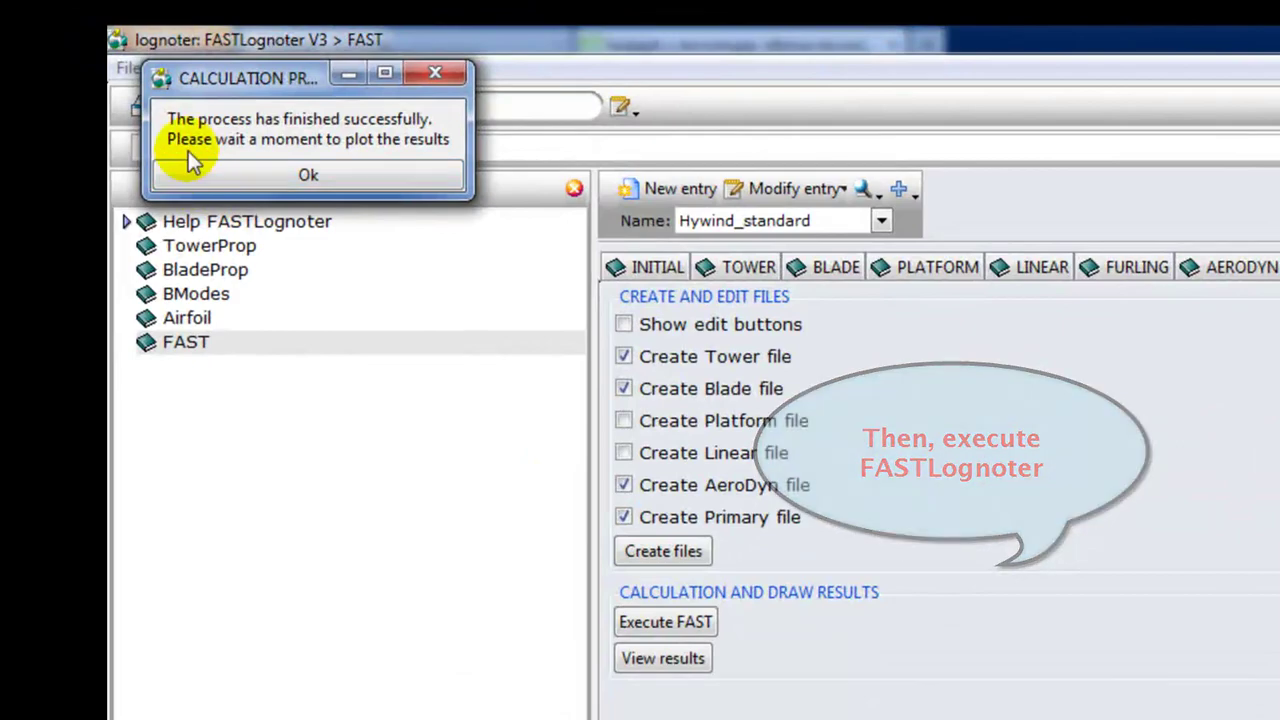
click(394, 172)
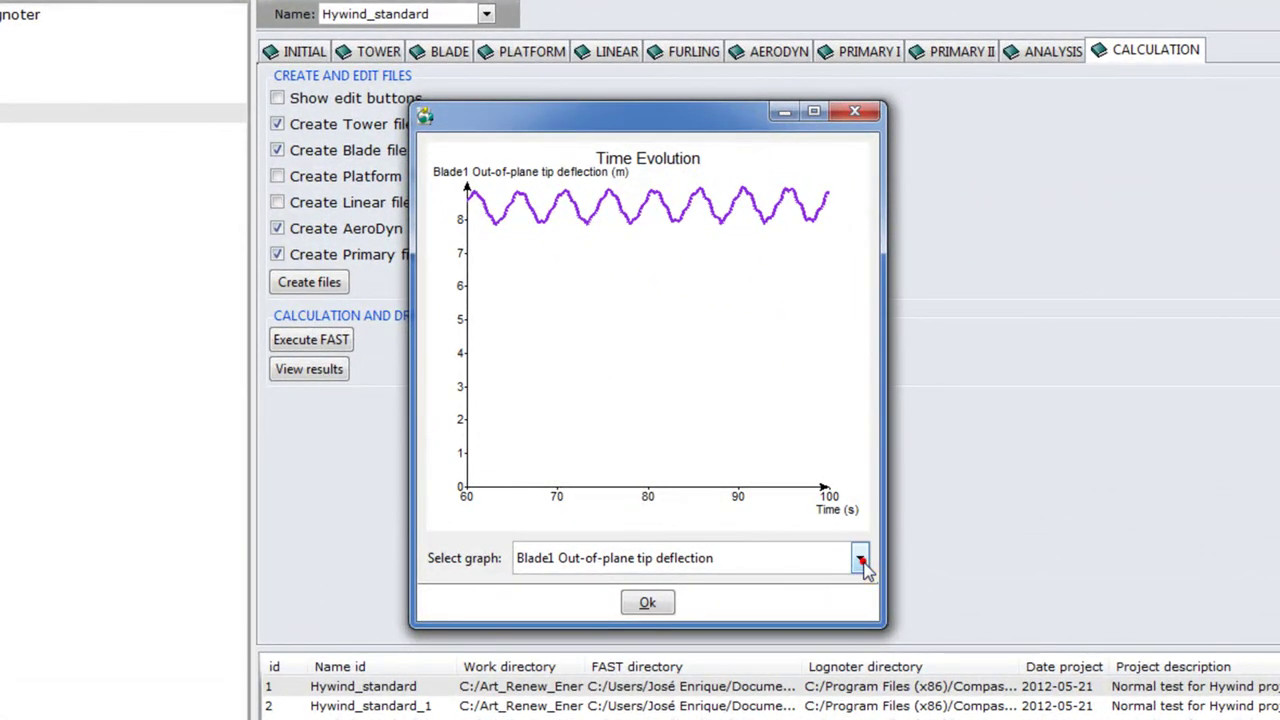
Plot the Nacelle yaw angle over time from the Hywind_standard results and close the graph window
click(861, 562)
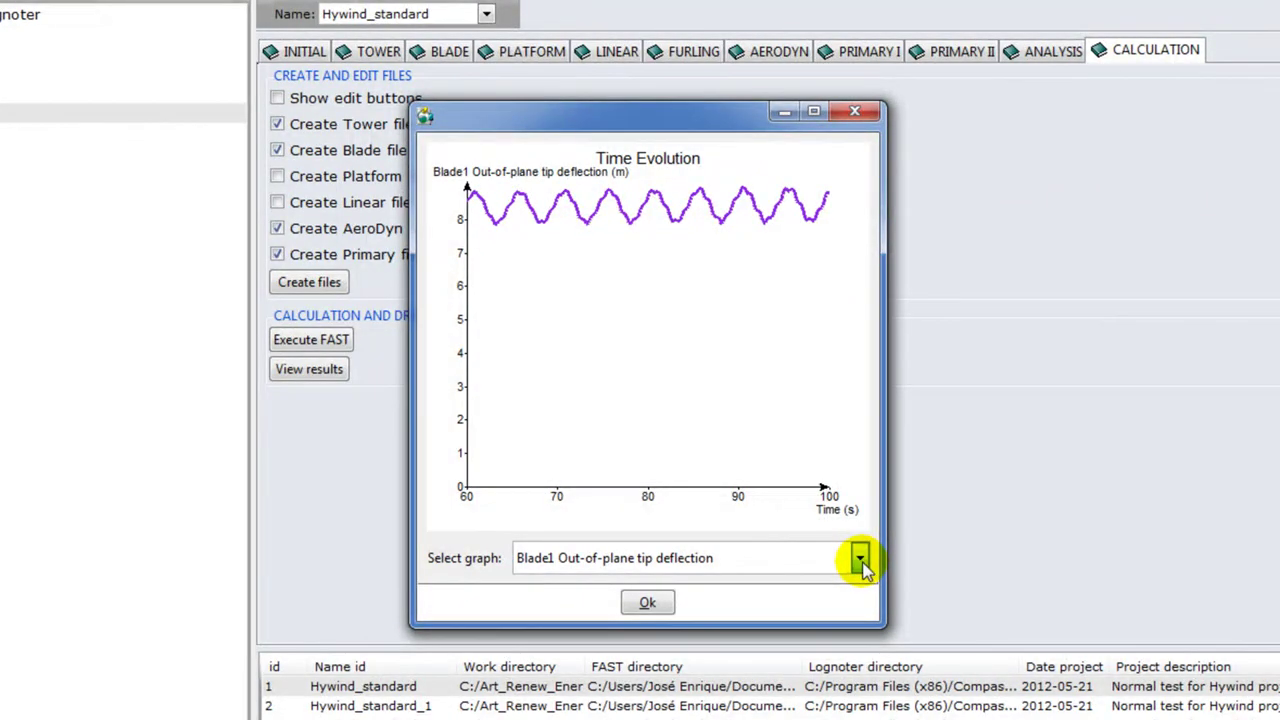
click(861, 562)
scroll(726, 608, down, 5)
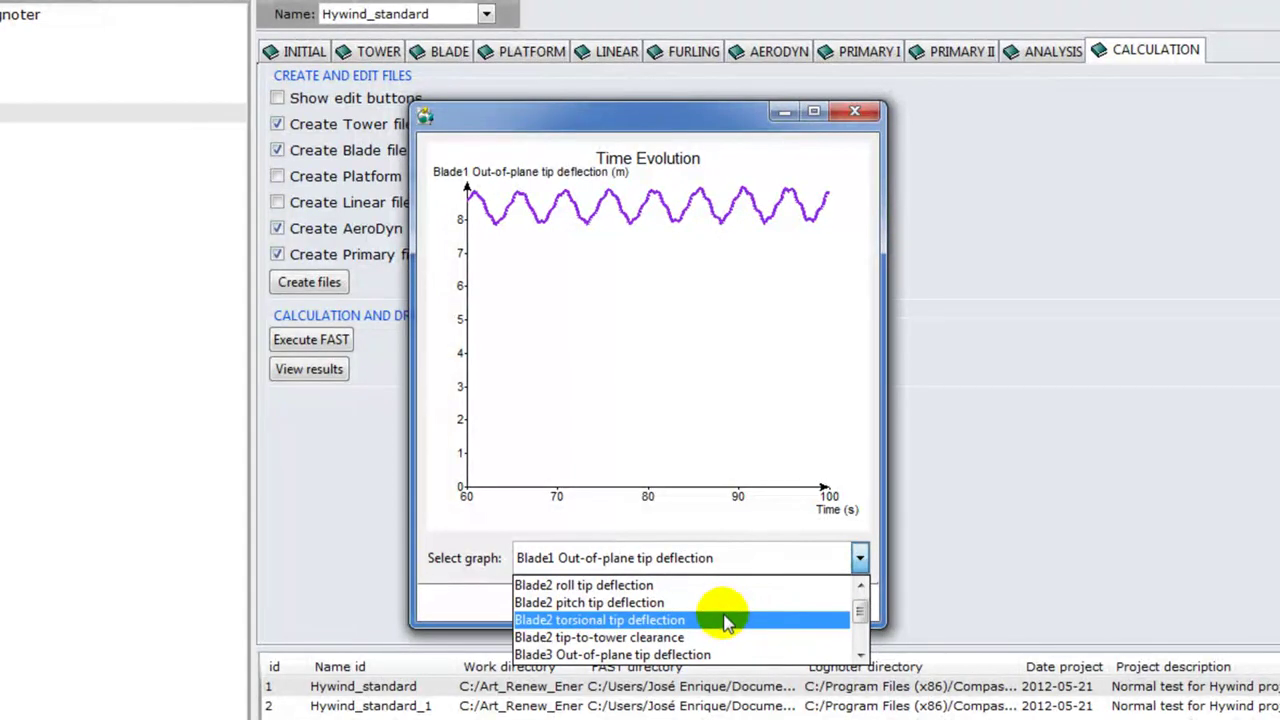
scroll(726, 615, down, 5)
scroll(724, 622, down, 5)
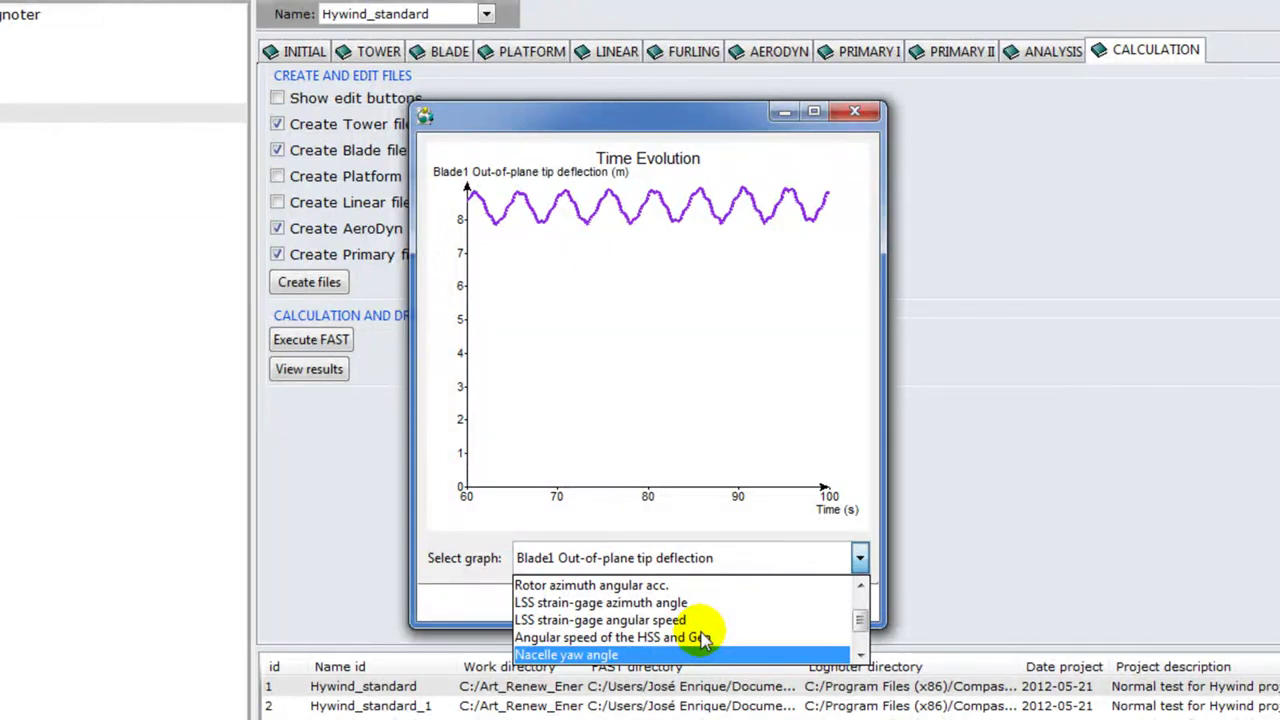
key(Return)
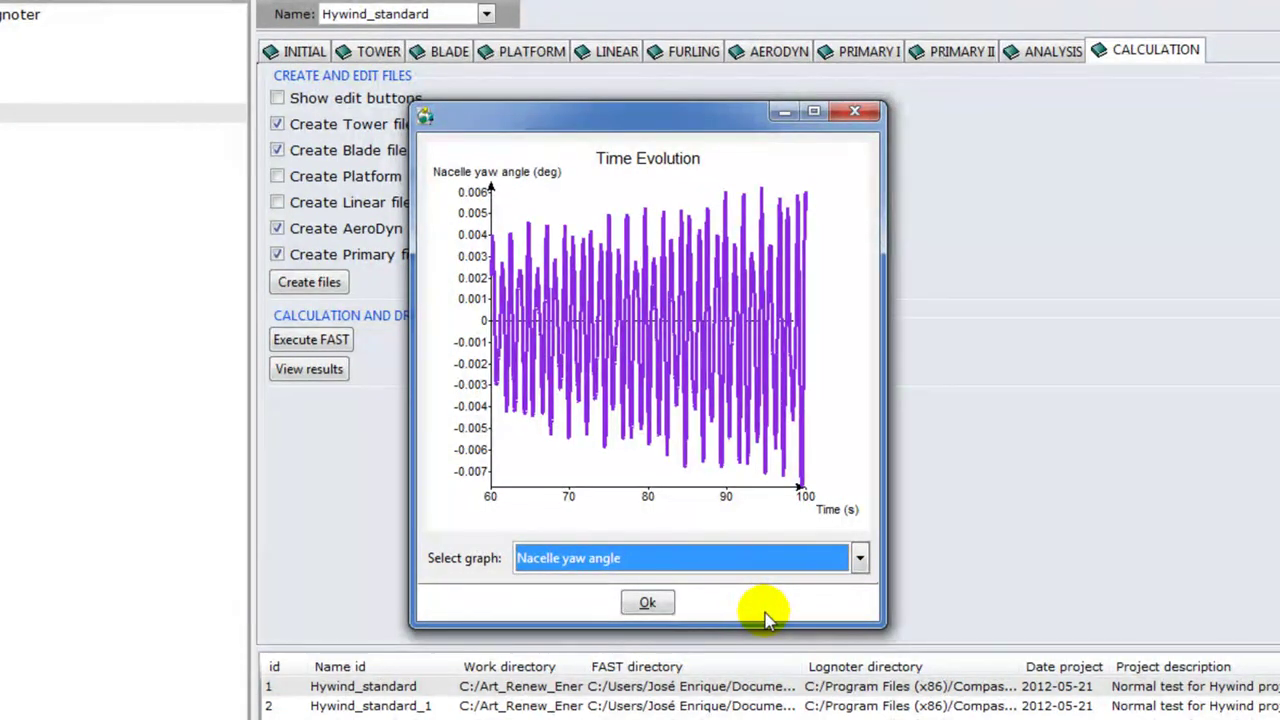
click(868, 116)
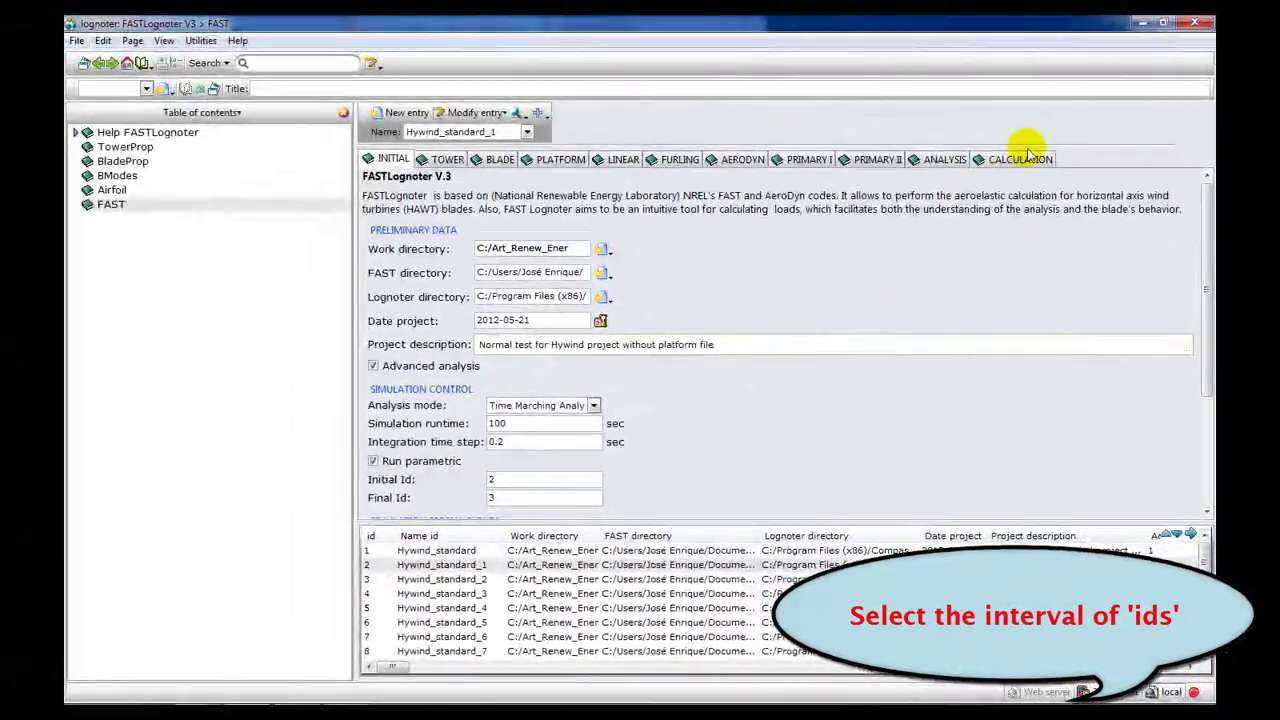
Run the parametric FAST calculation from the Calculation page of Hywind_standard_1 and dismiss the calculation notice
click(1028, 158)
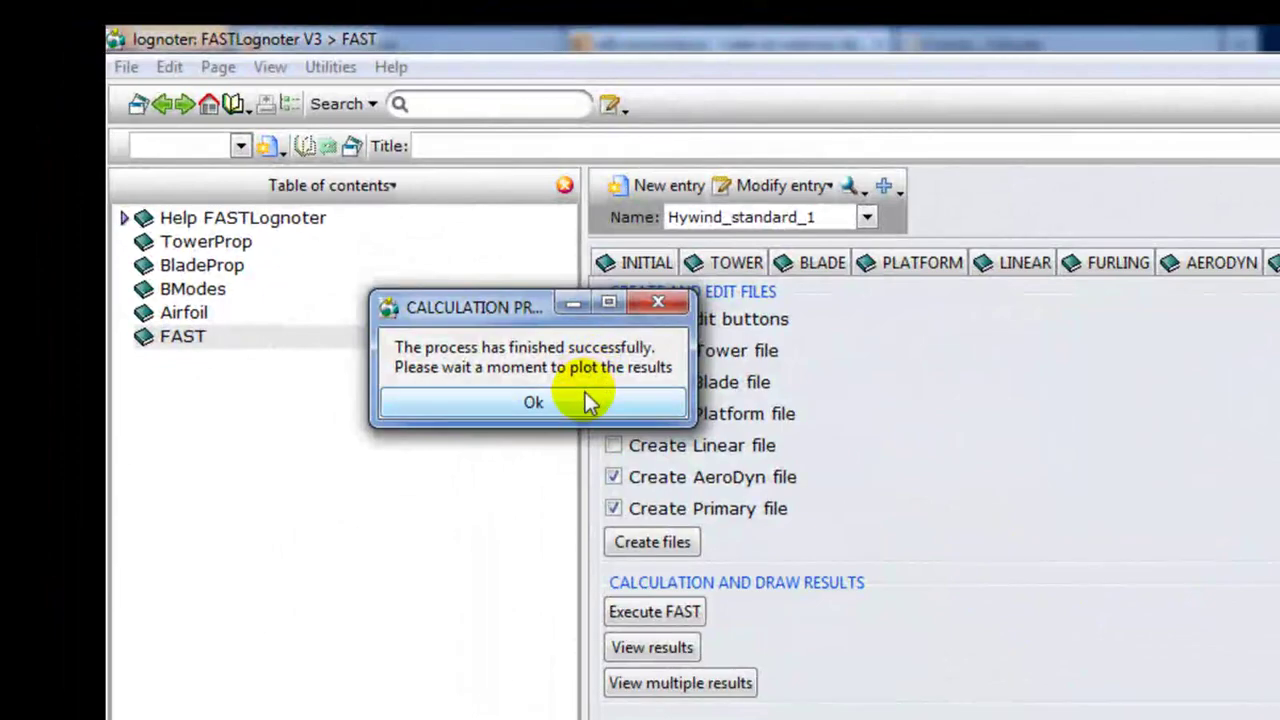
click(585, 400)
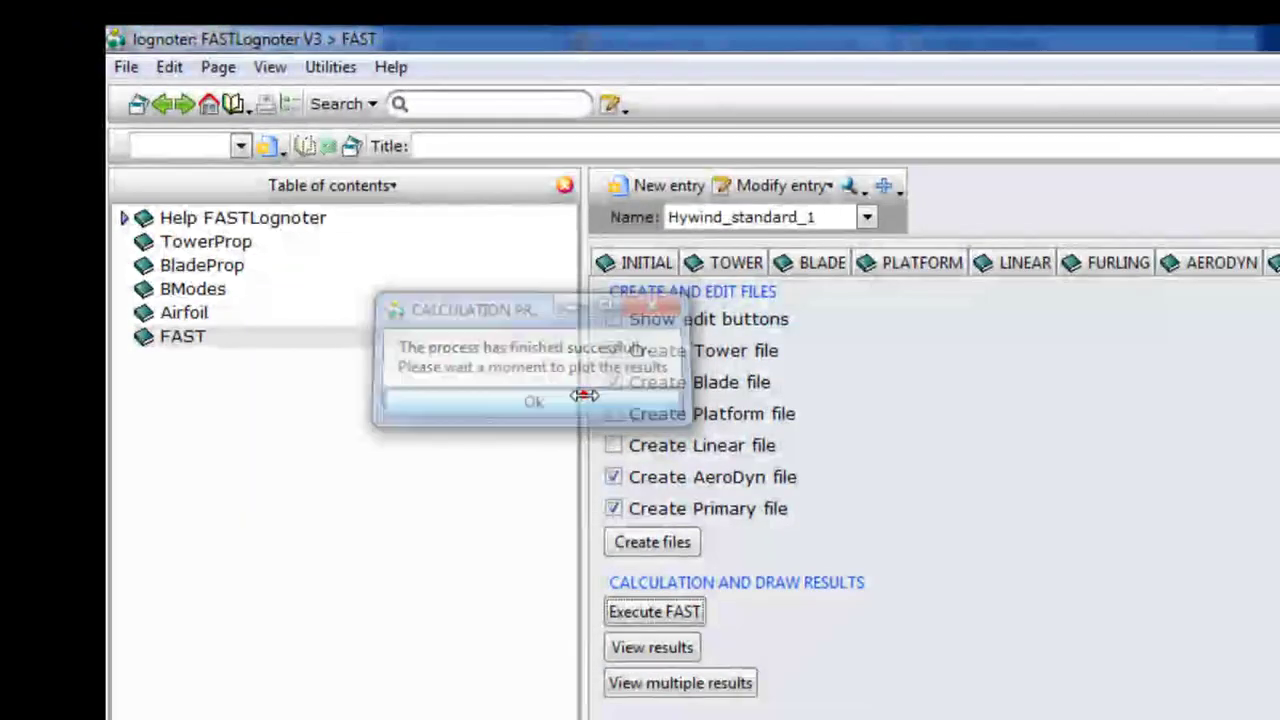
View the single result graphs of Hywind_standard_1, plotting Blade2 axial and Blade2 torsional tip deflection over time, and close the graph window
click(652, 648)
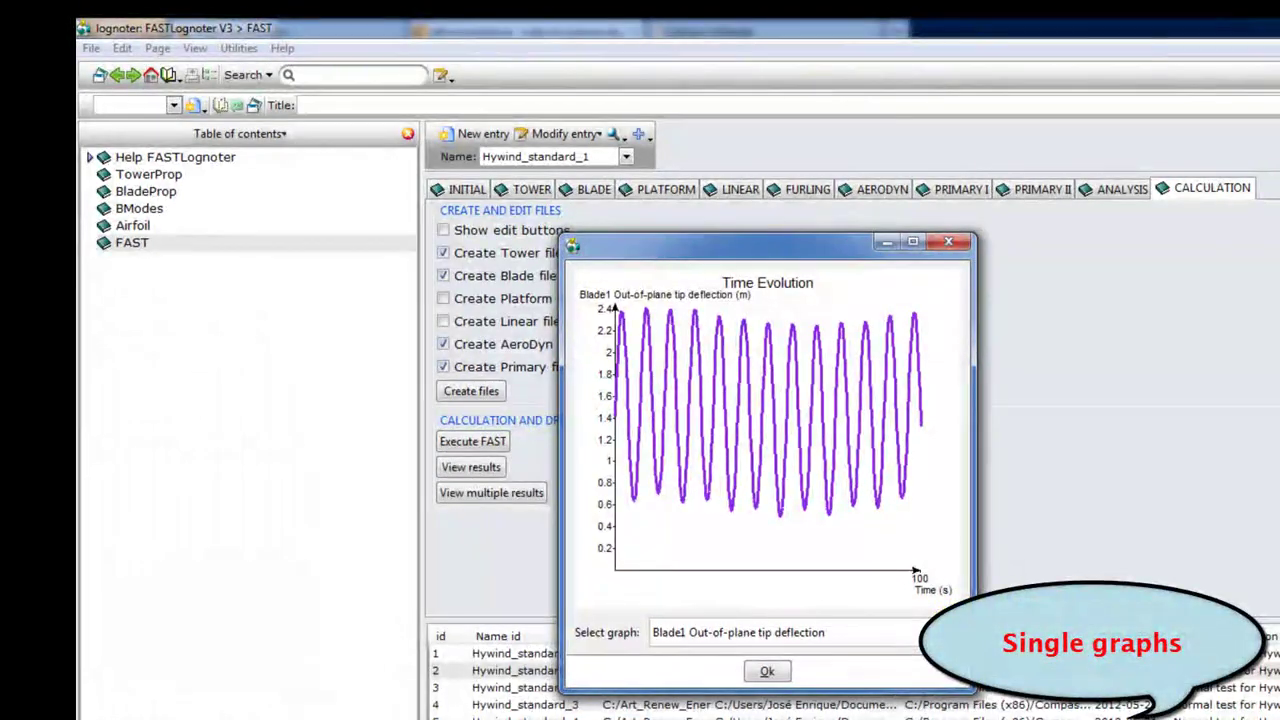
click(953, 632)
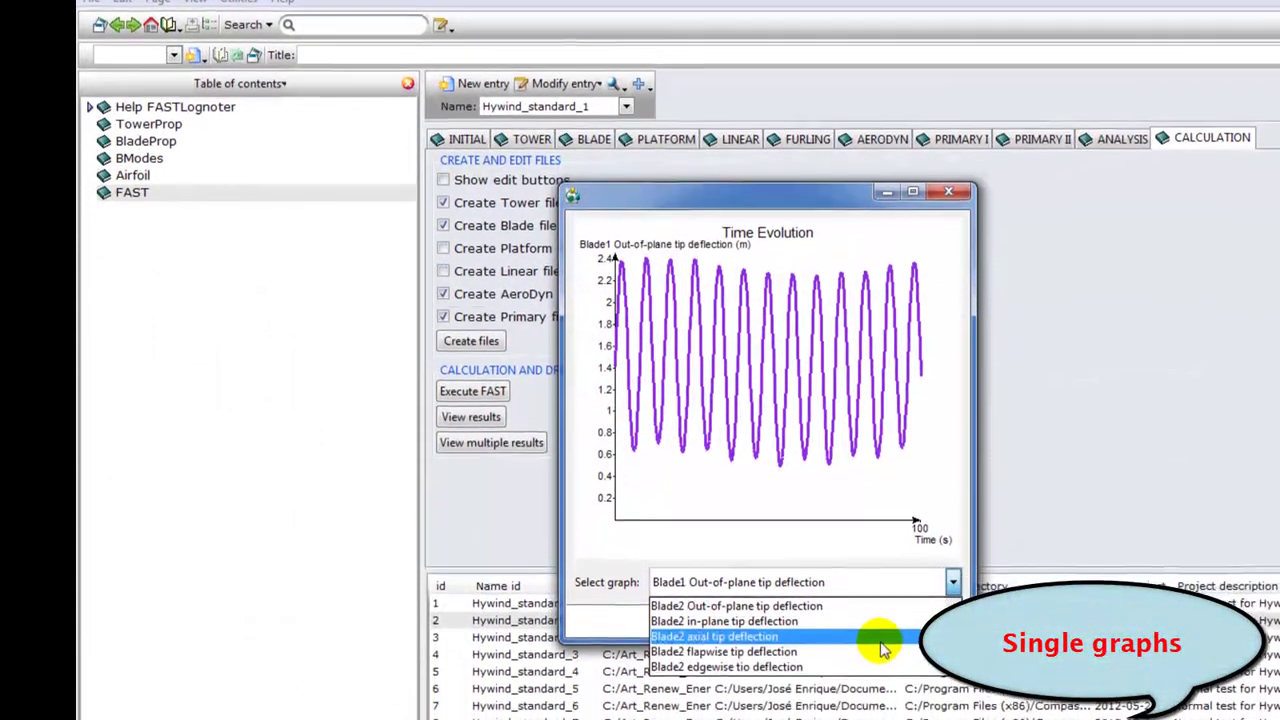
click(882, 690)
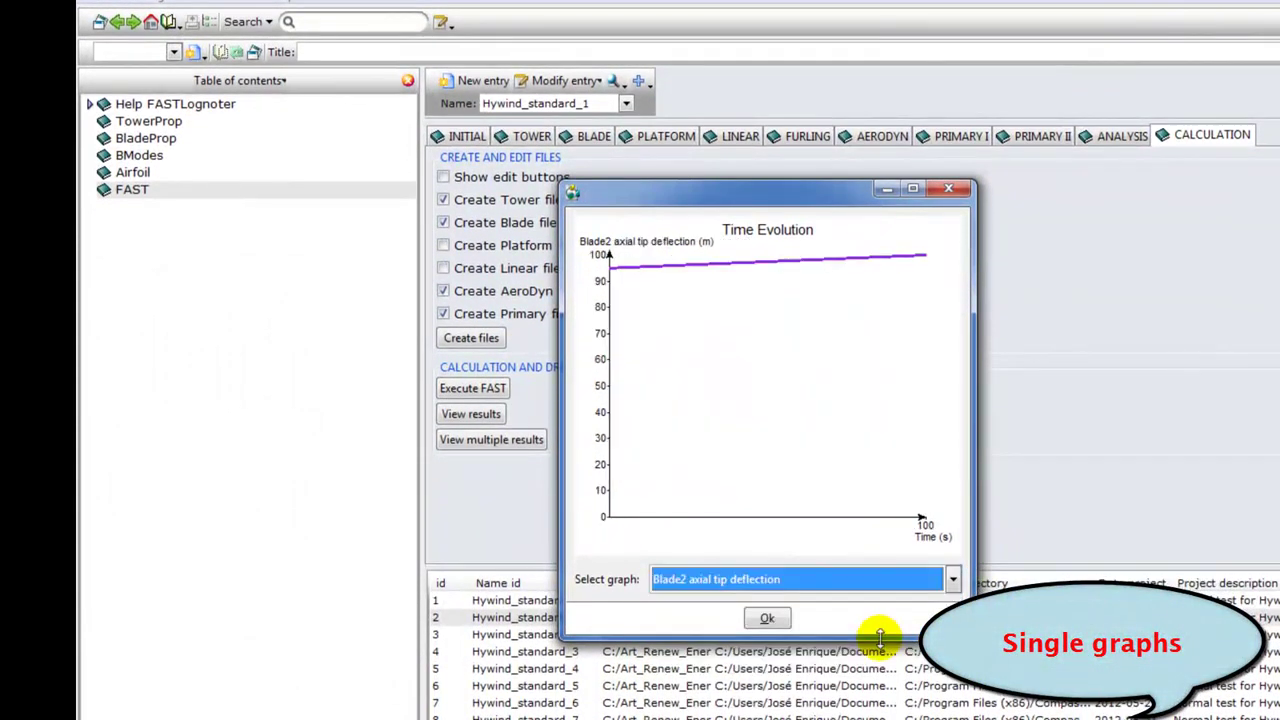
click(953, 580)
scroll(880, 645, down, 2)
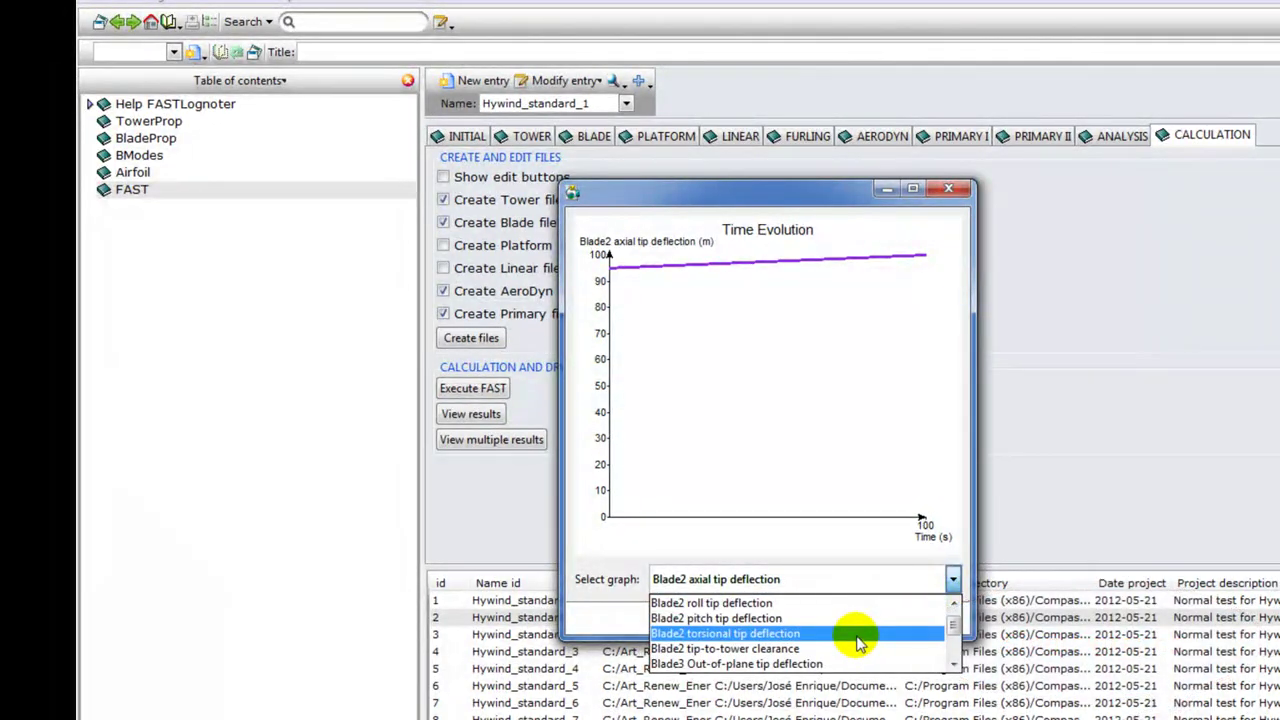
click(856, 634)
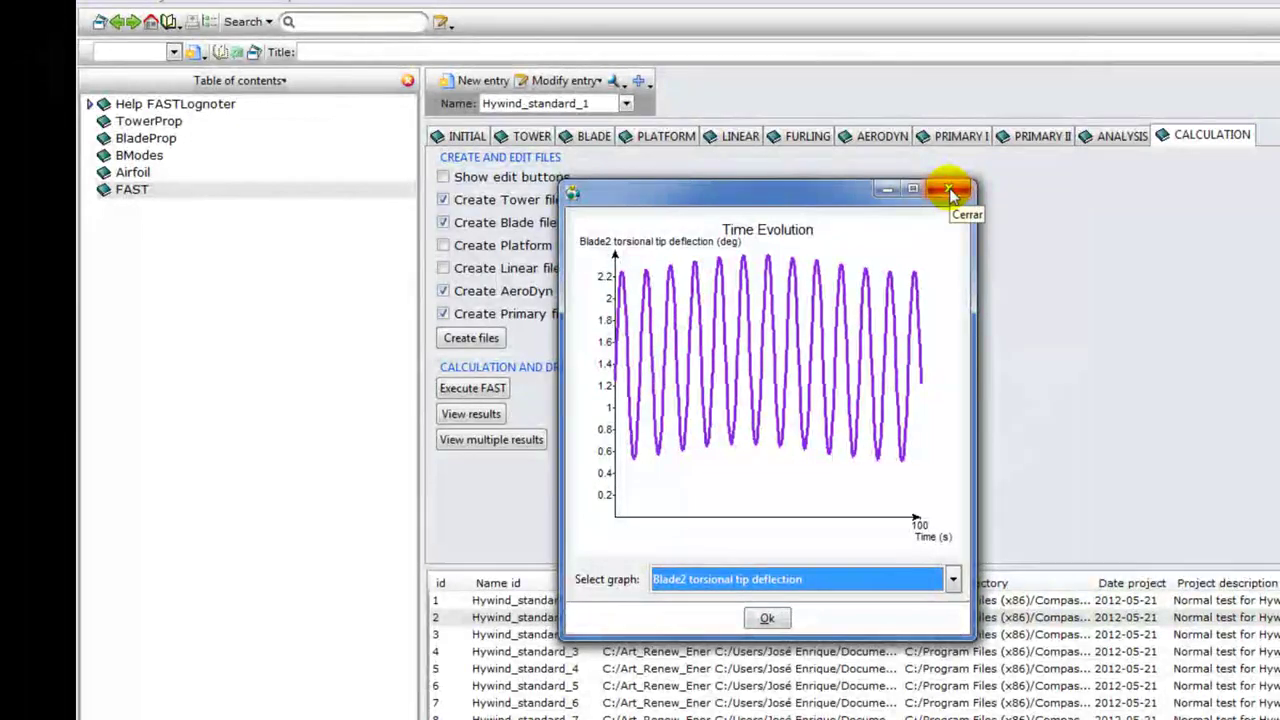
click(949, 190)
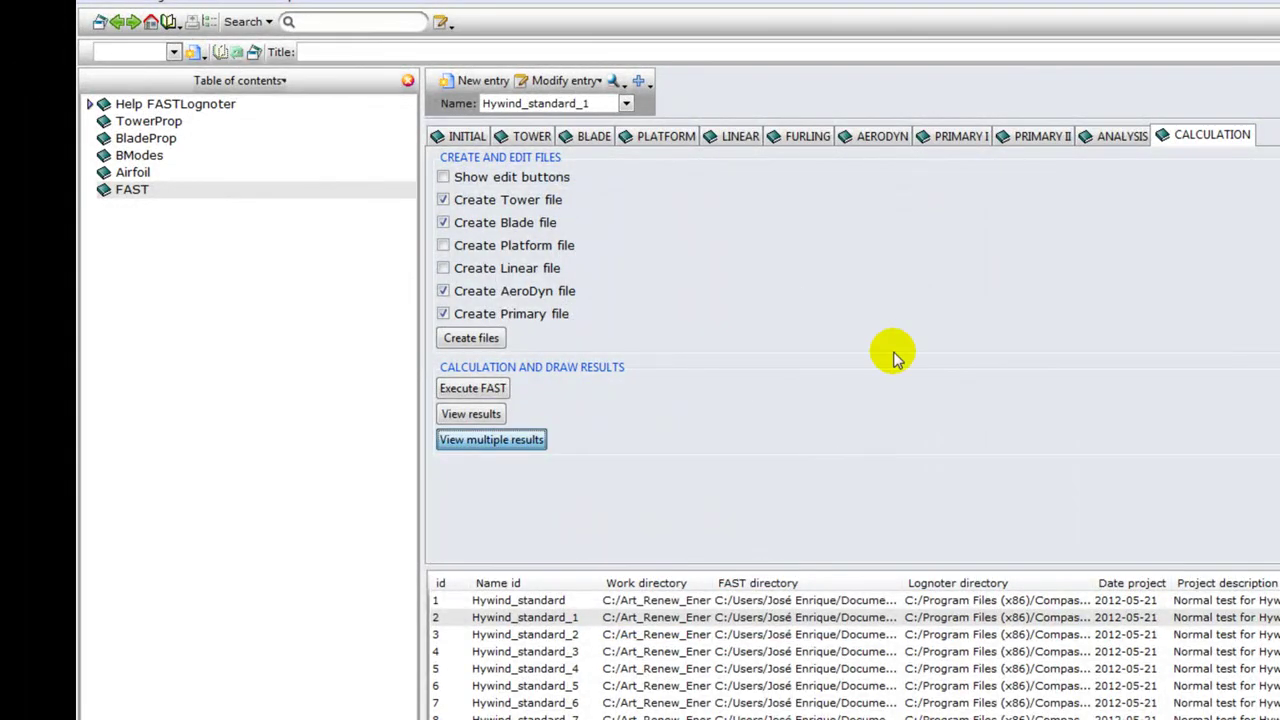
View the multiple results of Hywind_standard_1 in a widened graph window, plot Blade1 torsional tip deflection and reopen the graph choices
key(Return)
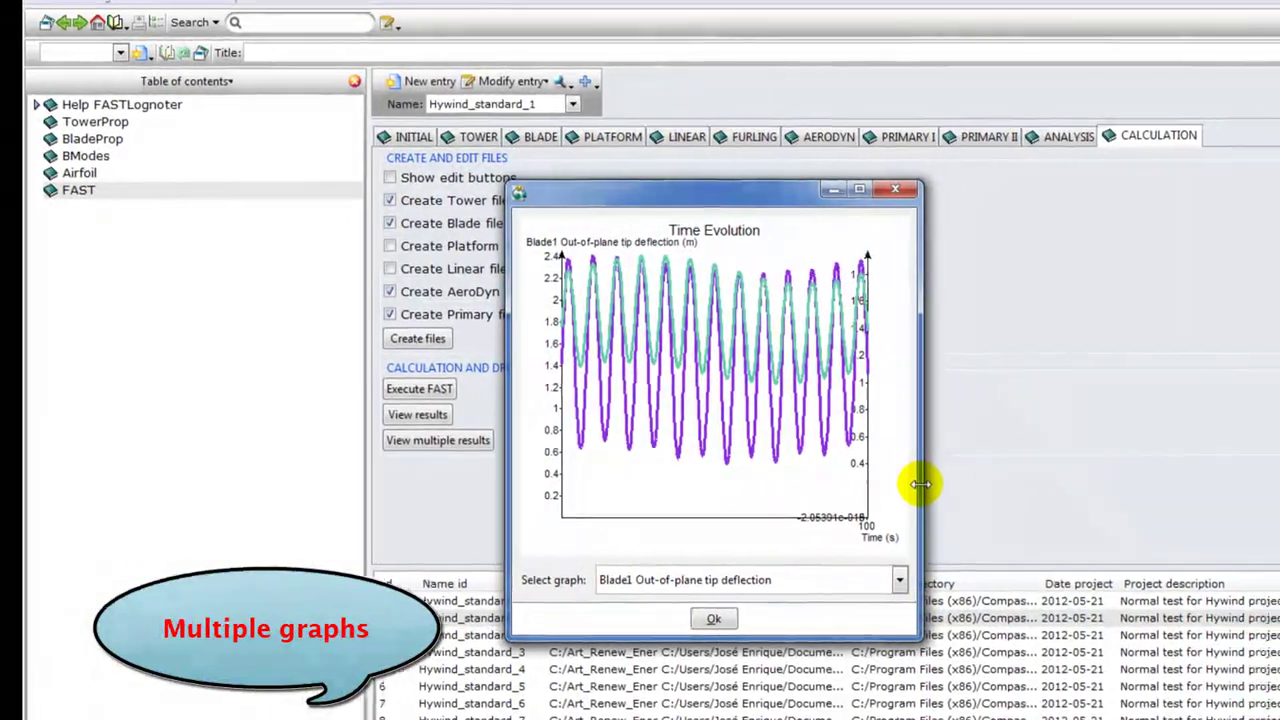
drag(972, 488, 1279, 467)
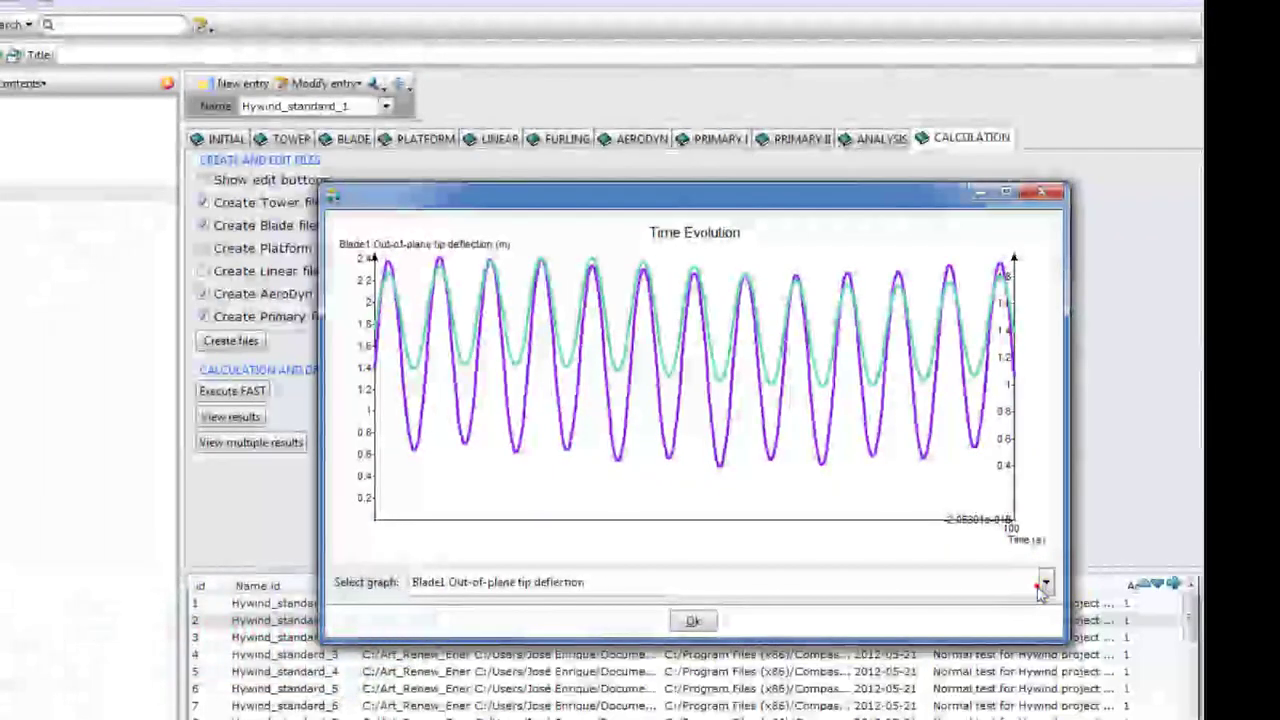
click(1045, 583)
scroll(894, 649, down, 2)
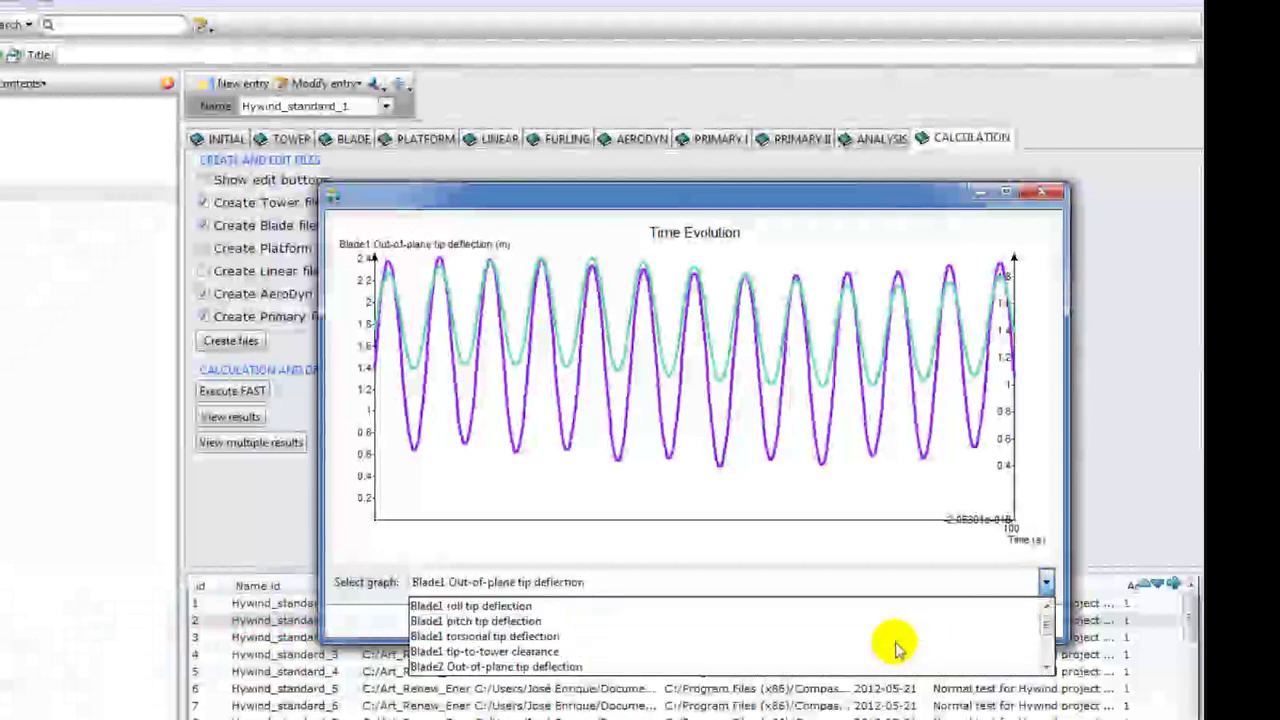
click(893, 641)
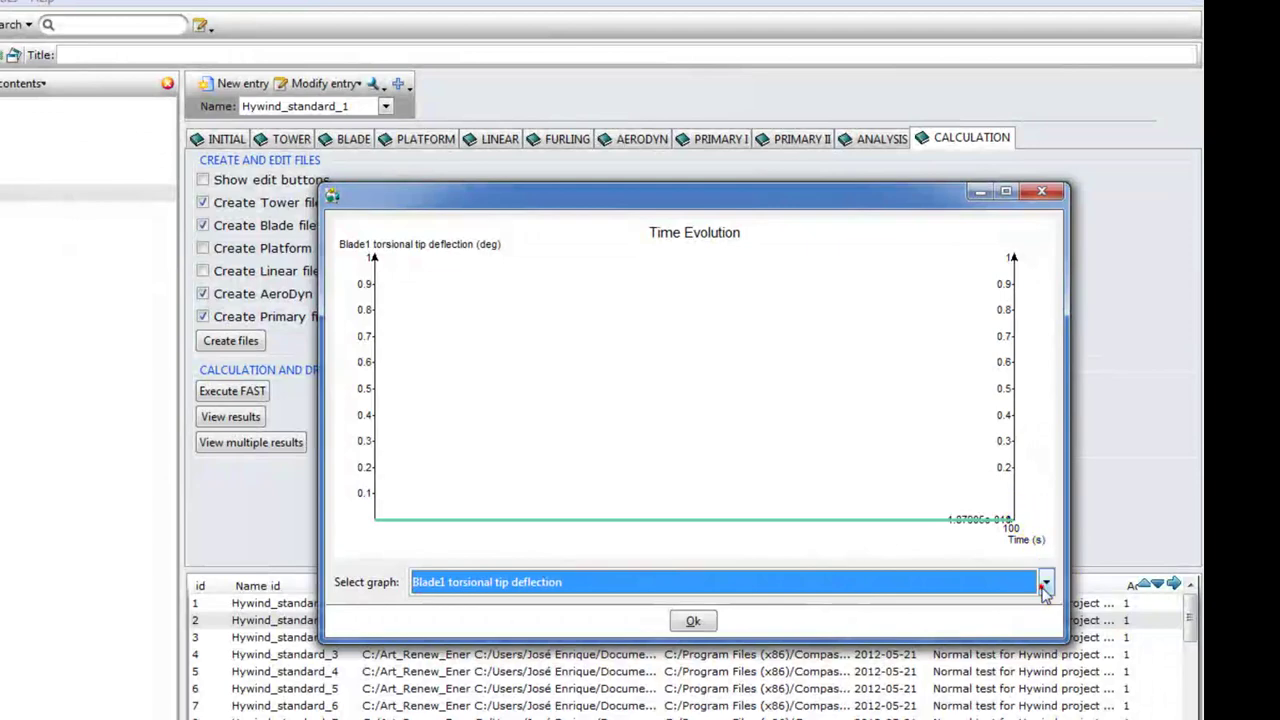
key(alt+Down)
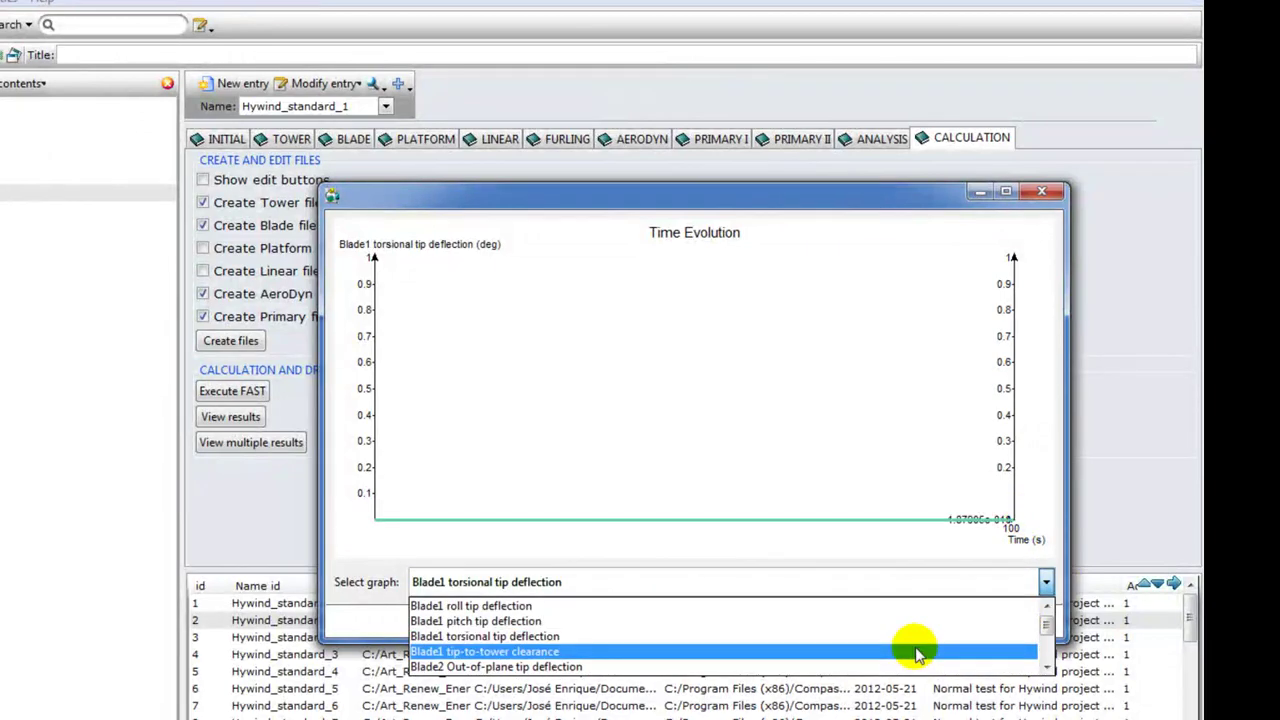